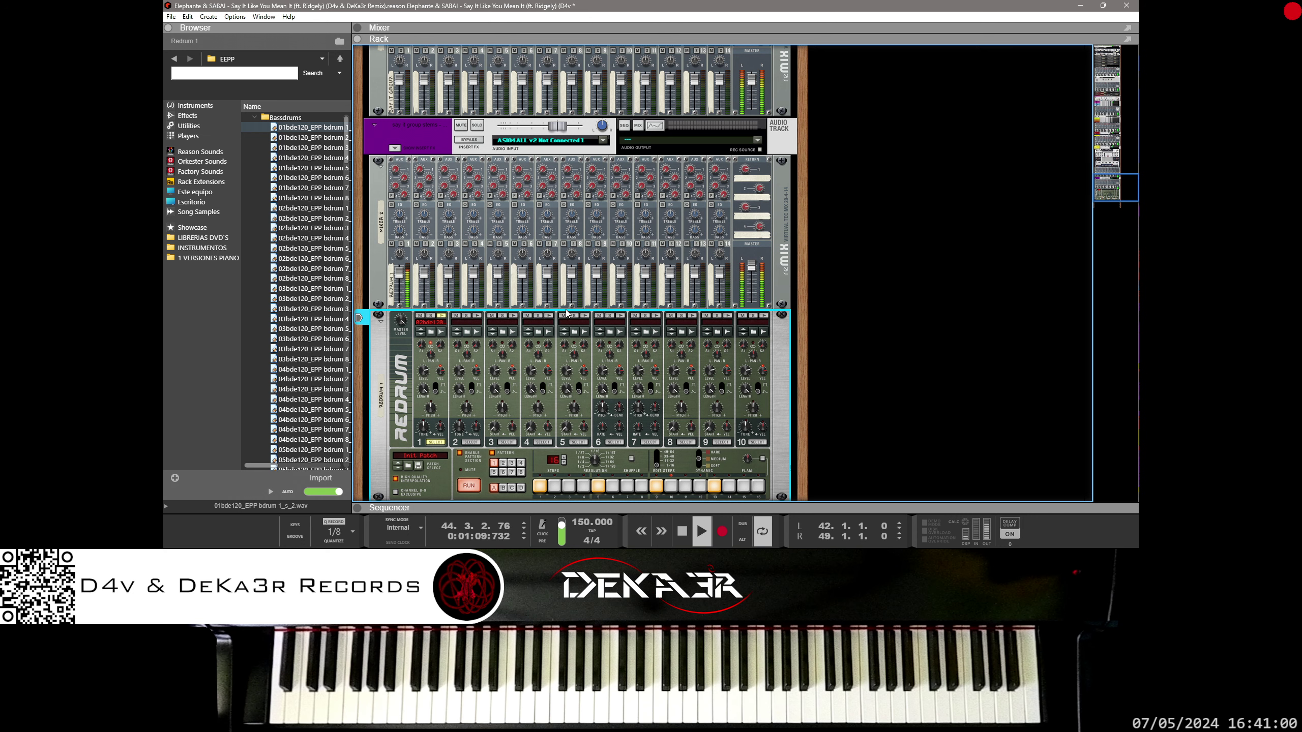
Turn the rack around to its rear and disconnect Redrum's stereo output cables from the mixer above it
{"action": "key", "text": "Tab"}
{"action": "left_click_drag", "start_coordinate": [405, 195], "coordinate": [397, 211]}
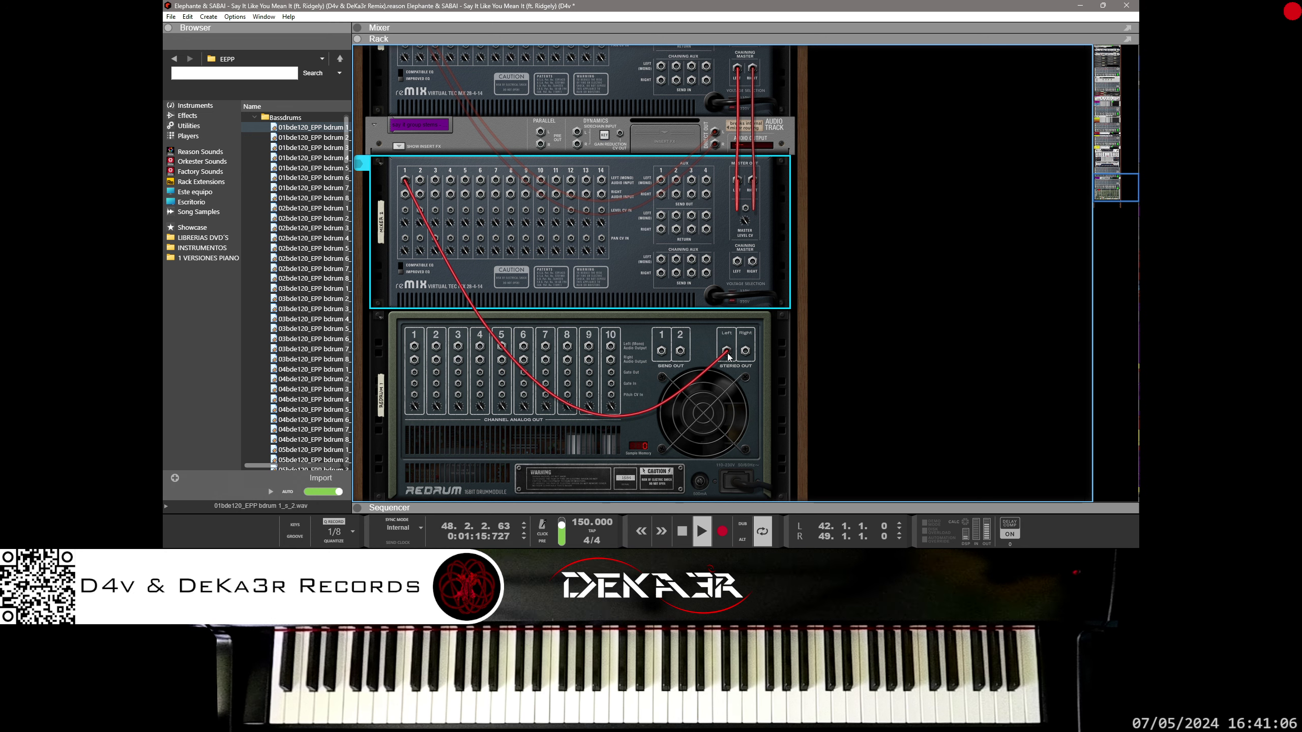
{"action": "left_click_drag", "start_coordinate": [726, 351], "coordinate": [666, 354]}
Patch Redrum's individual channel outputs 1 to 10 into the left inputs of mixer channels 1 to 10
{"action": "left_click_drag", "start_coordinate": [416, 347], "coordinate": [405, 180]}
{"action": "left_click_drag", "start_coordinate": [436, 347], "coordinate": [450, 182]}
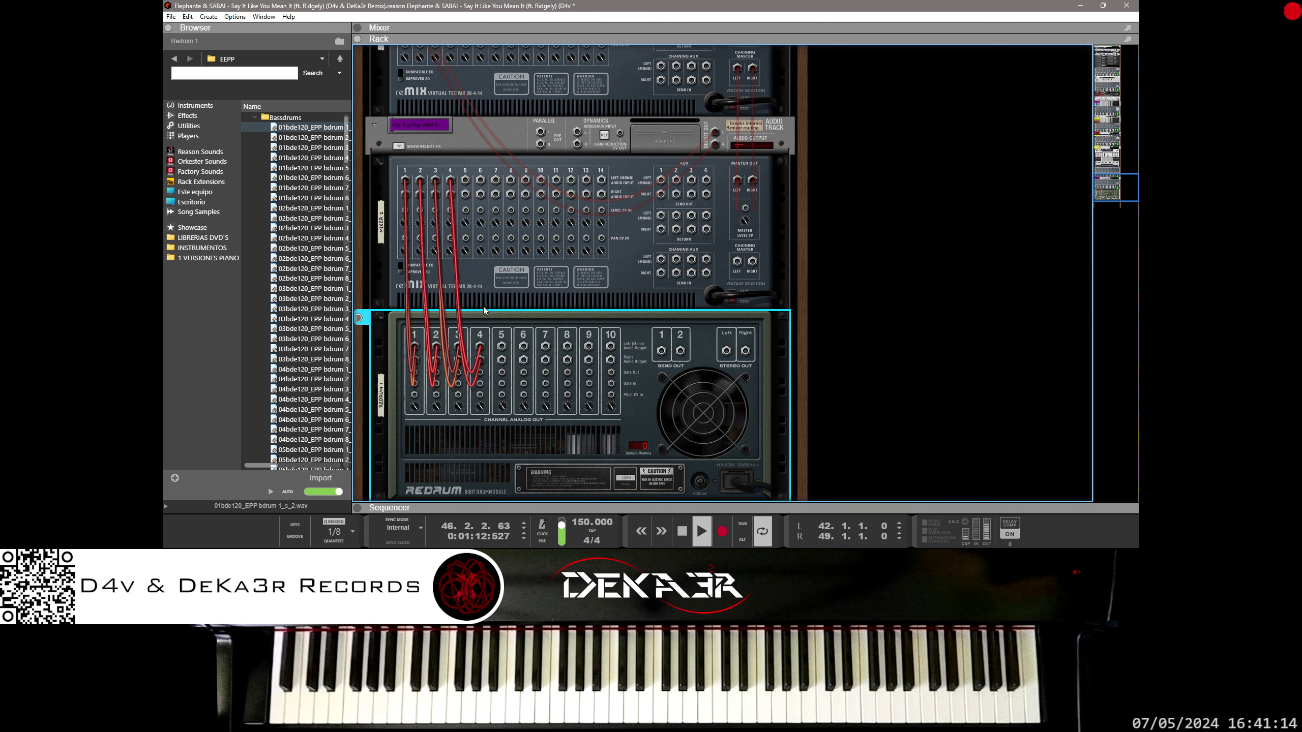
{"action": "left_click_drag", "start_coordinate": [501, 353], "coordinate": [465, 180]}
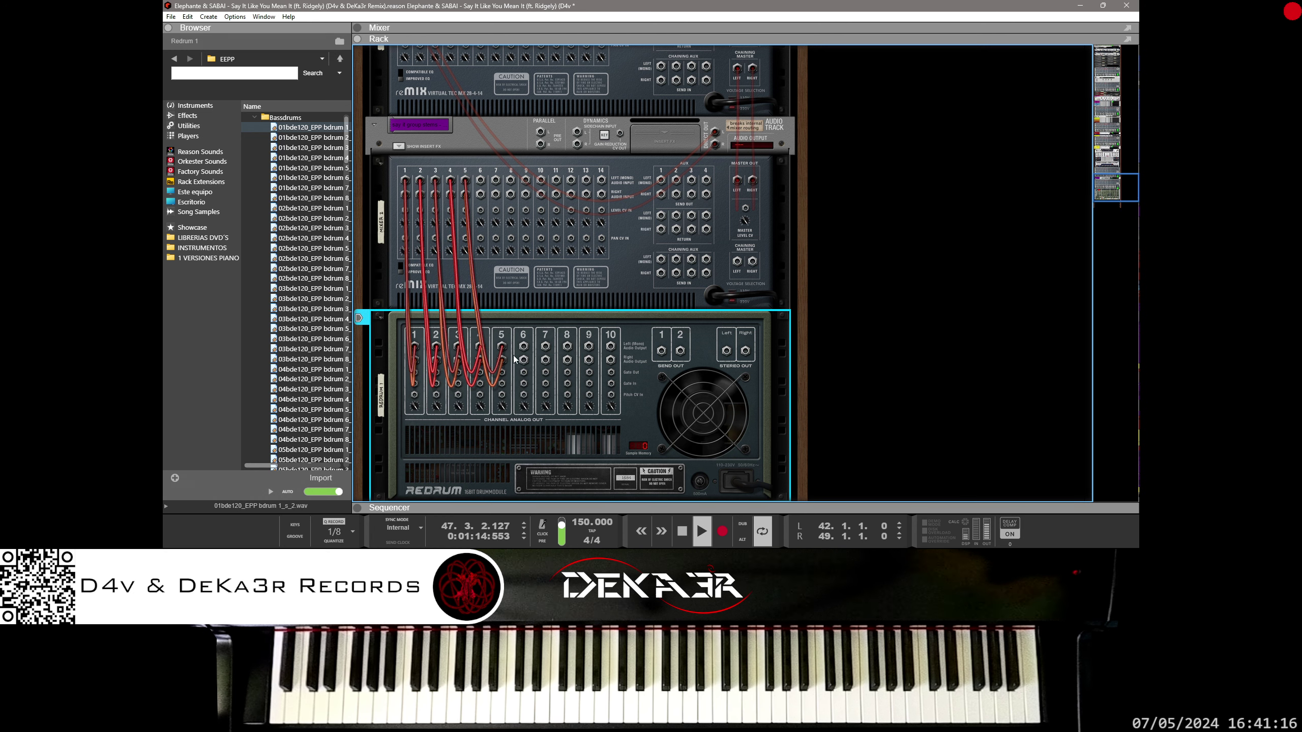
{"action": "left_click_drag", "start_coordinate": [523, 348], "coordinate": [541, 247]}
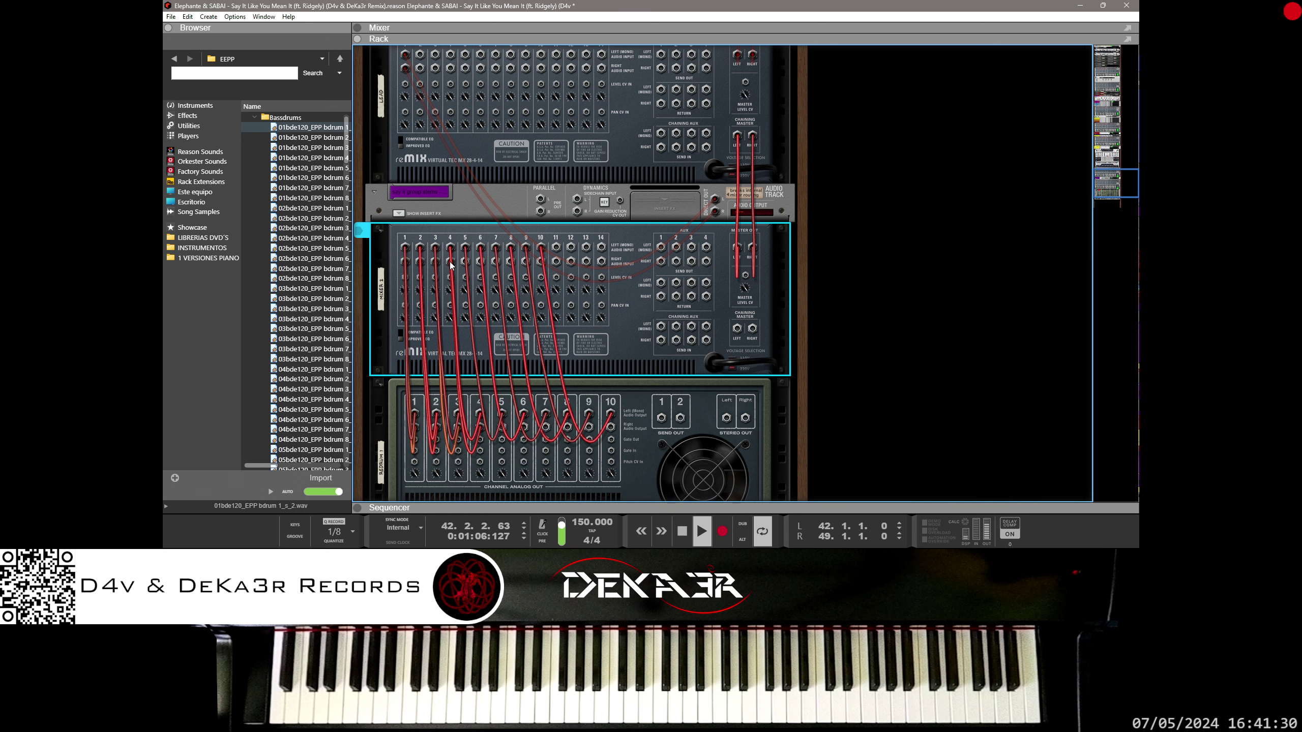
{"action": "scroll", "coordinate": [437, 262], "scroll_direction": "down", "scroll_amount": 3}
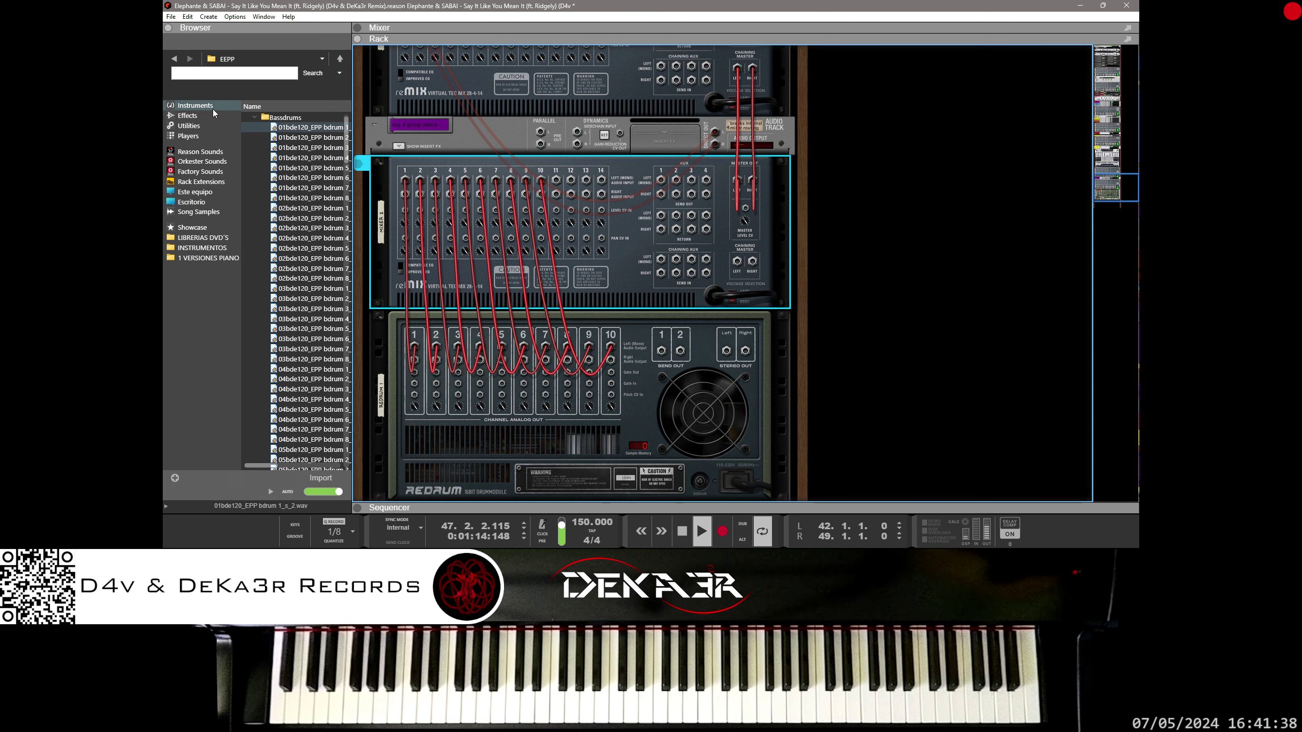
Add a Mixer 14:2 from the utilities to the rack between the existing mixer and Redrum
{"action": "left_click", "coordinate": [195, 105]}
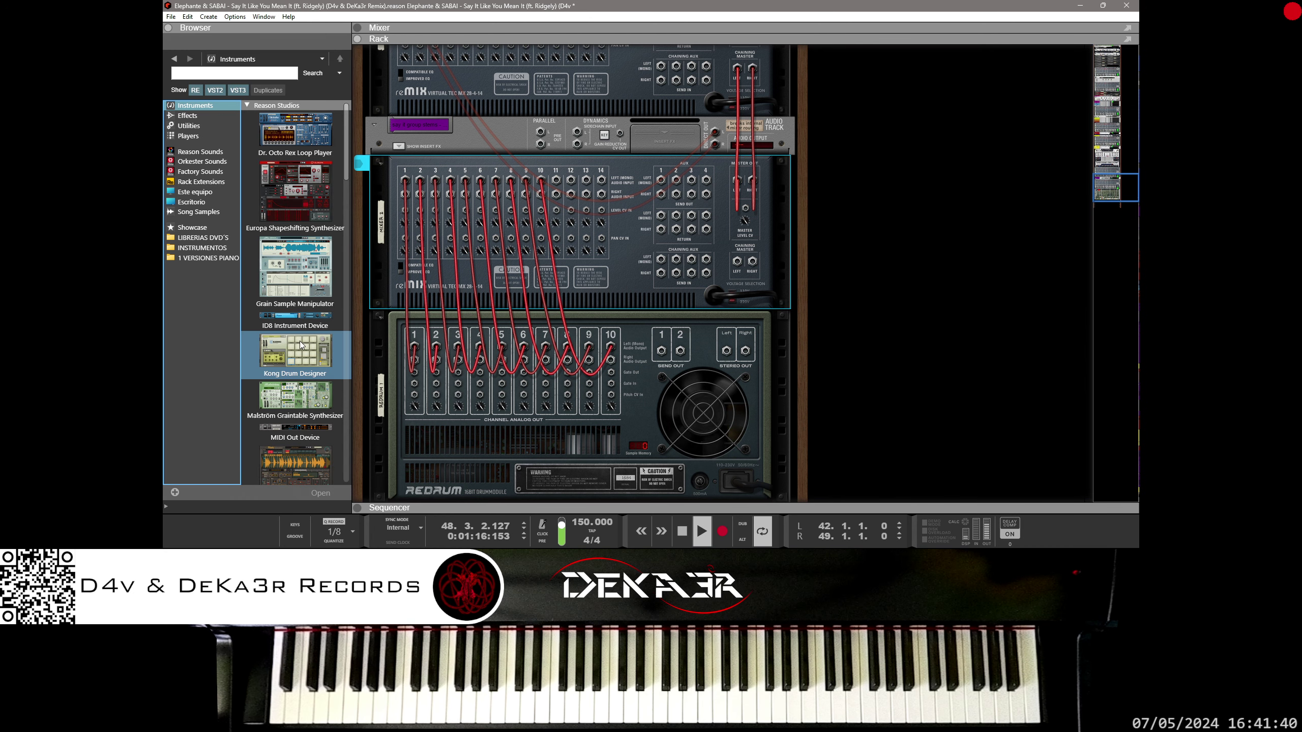
{"action": "left_click", "coordinate": [187, 116]}
{"action": "left_click", "coordinate": [188, 125]}
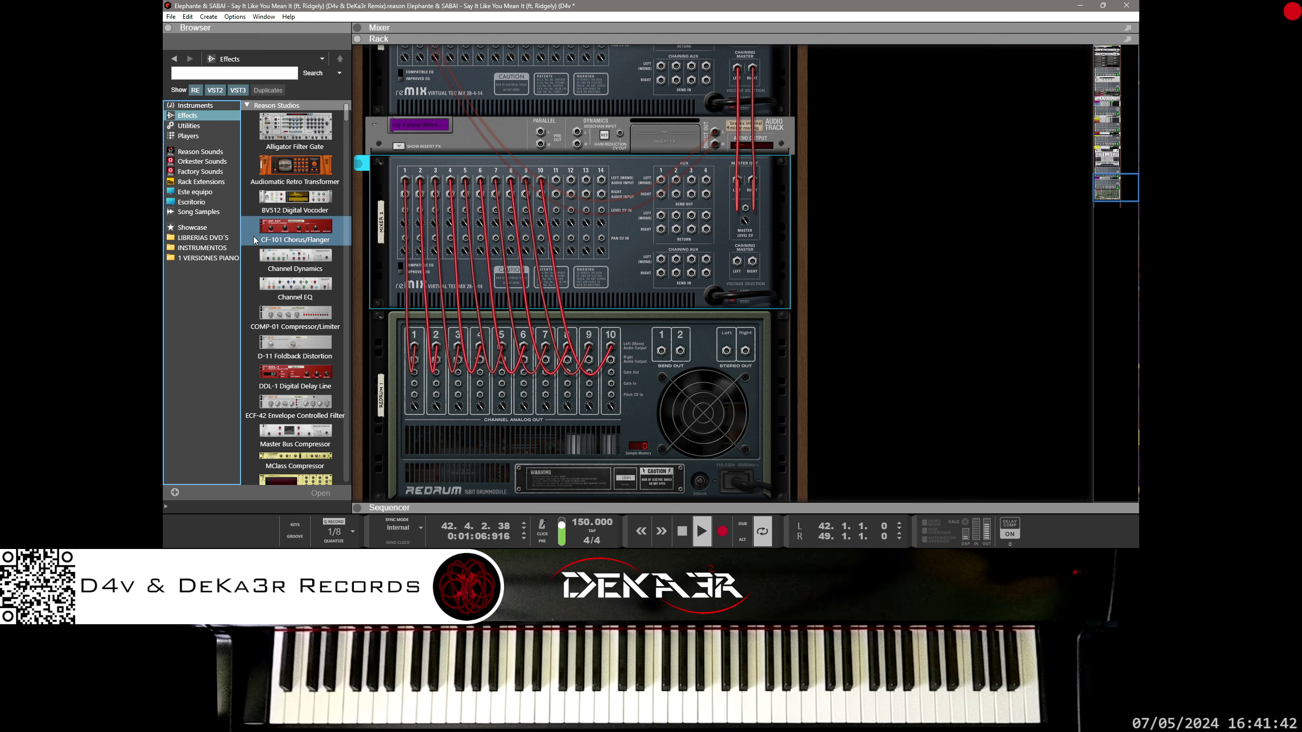
{"action": "left_click", "coordinate": [312, 269]}
{"action": "left_click_drag", "start_coordinate": [313, 274], "coordinate": [455, 314]}
Connect the new mixer's master outputs to the chaining master inputs of the mixer directly above it
{"action": "left_click_drag", "start_coordinate": [735, 336], "coordinate": [737, 263]}
{"action": "scroll", "coordinate": [732, 412], "scroll_direction": "up", "scroll_amount": 3}
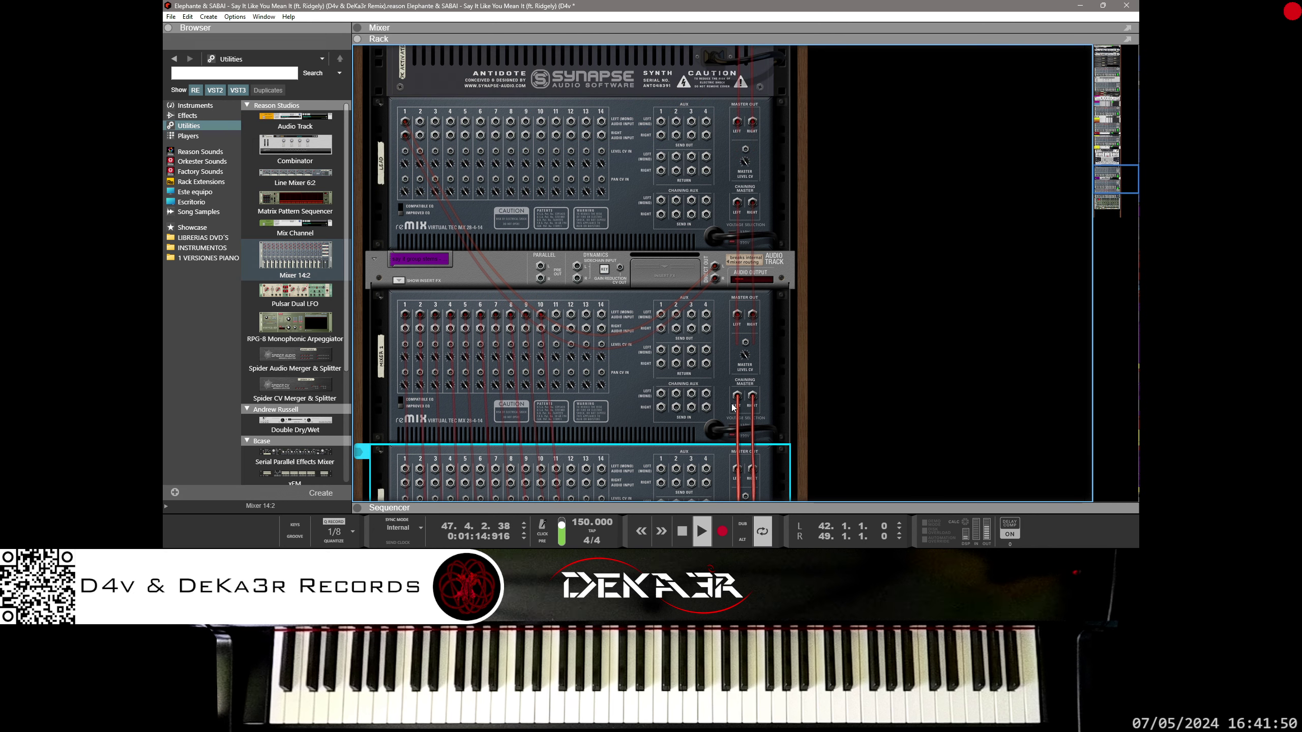
{"action": "left_click", "coordinate": [770, 352]}
{"action": "scroll", "coordinate": [759, 380], "scroll_direction": "up", "scroll_amount": 5}
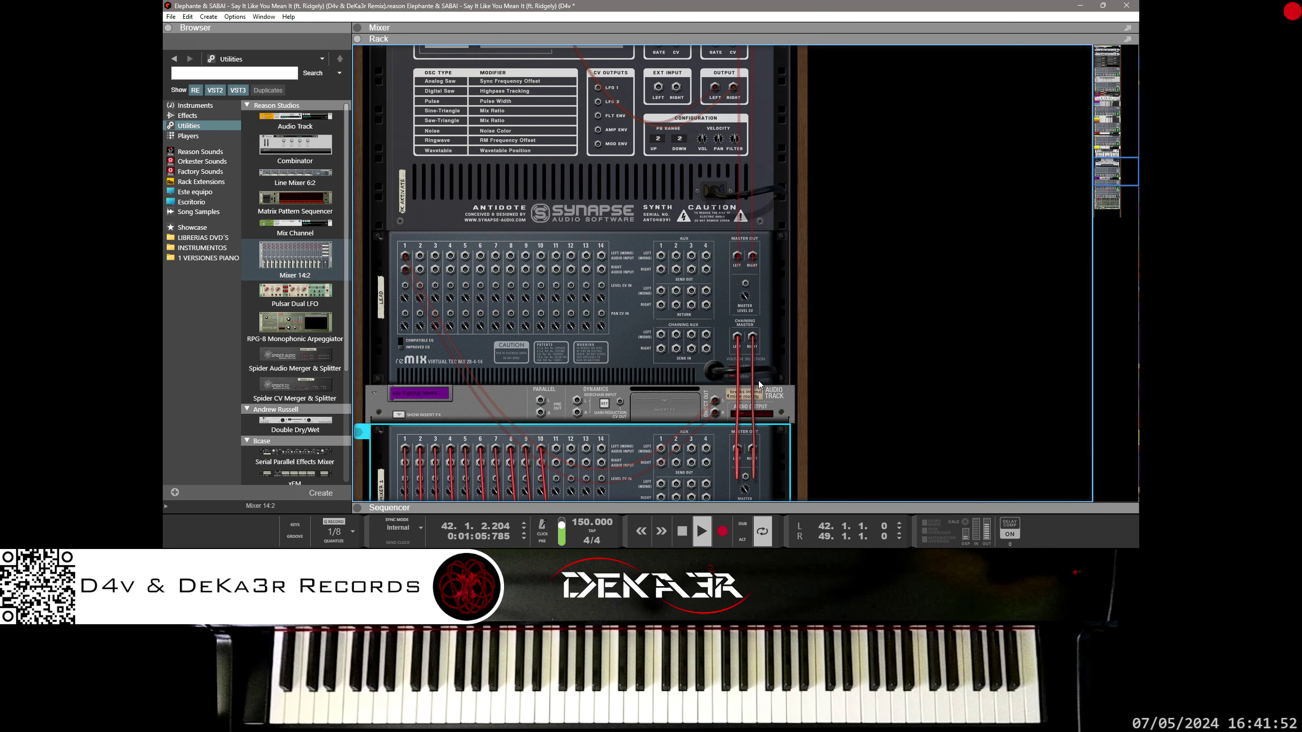
{"action": "scroll", "coordinate": [759, 381], "scroll_direction": "down", "scroll_amount": 6}
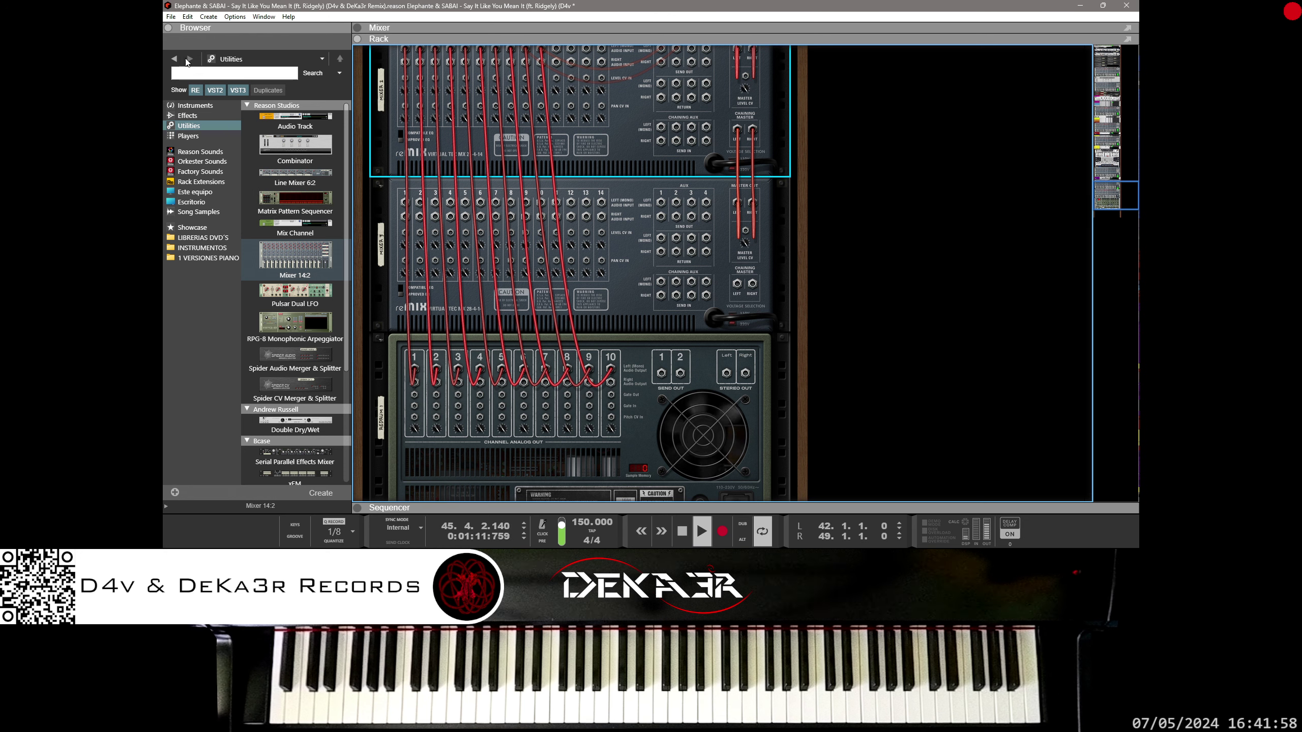
Save the song and turn the rack back to its front side
{"action": "left_click", "coordinate": [171, 16]}
{"action": "left_click", "coordinate": [204, 95]}
{"action": "key", "text": "Tab"}
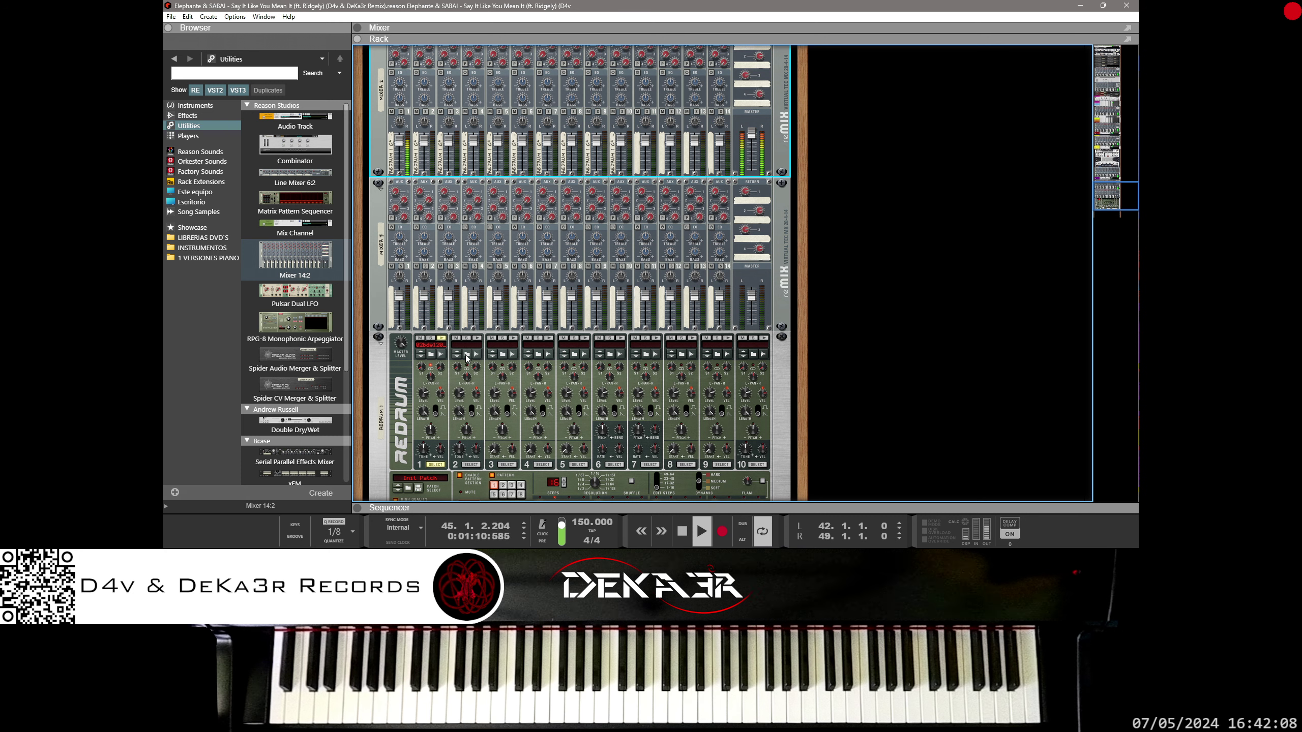
Select Redrum's drum channel 2 and activate all 16 pattern steps
{"action": "scroll", "coordinate": [468, 359], "scroll_direction": "down", "scroll_amount": 3}
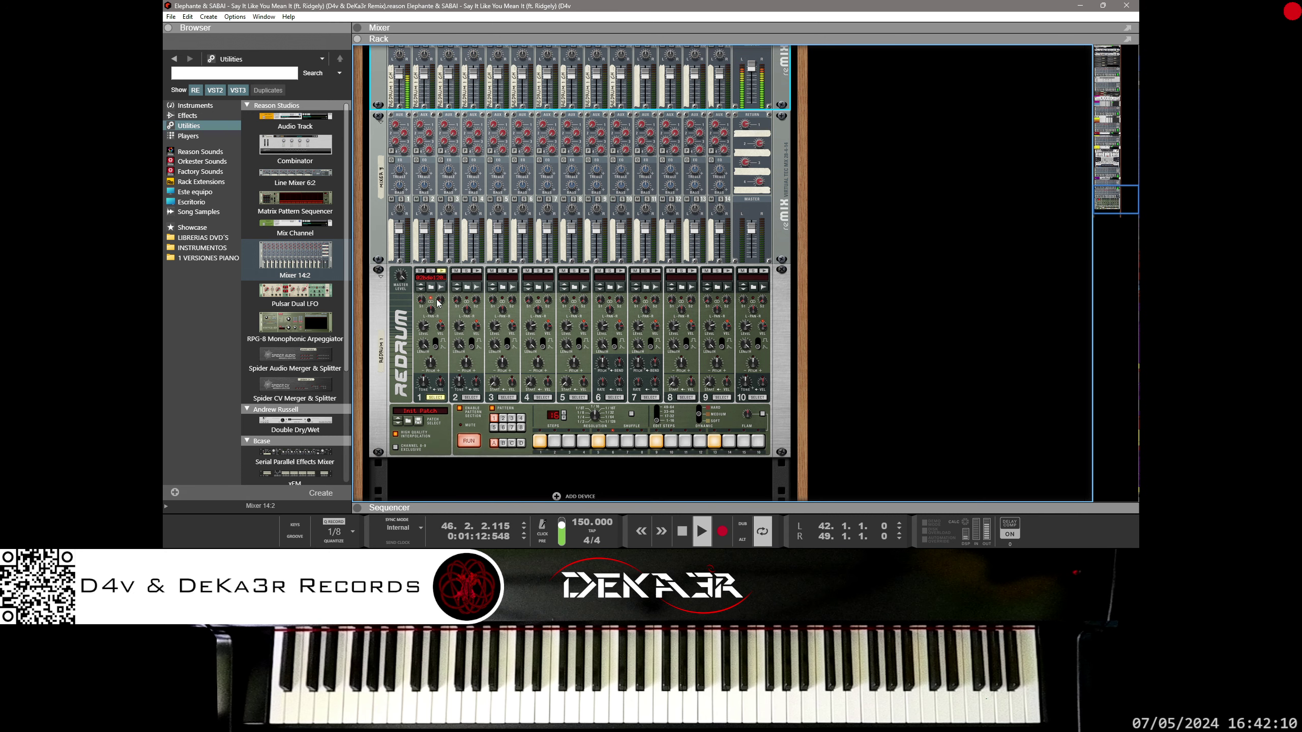
{"action": "left_click", "coordinate": [476, 398]}
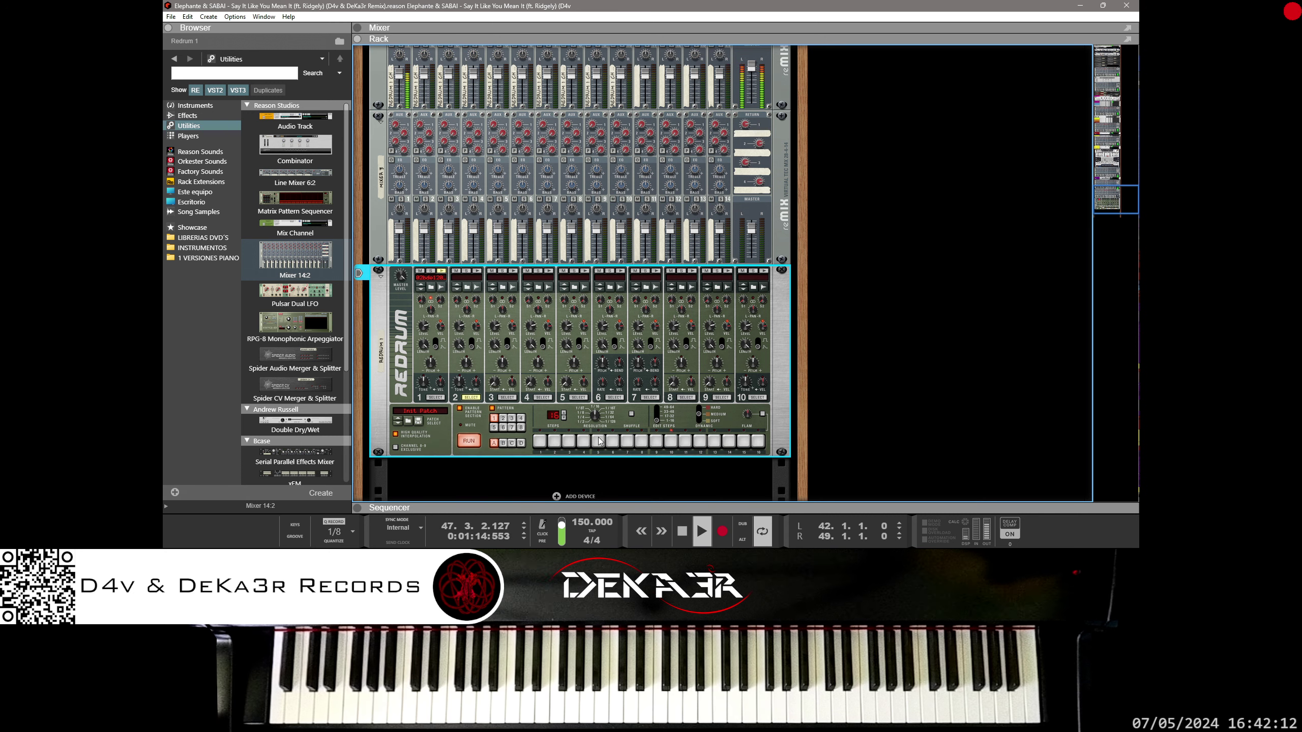
{"action": "left_click_drag", "start_coordinate": [539, 441], "coordinate": [764, 444]}
Load 01hhc120_EPP chh electro 1_s_2.wav from the Electro Closed Hihat folder into drum channel 2
{"action": "left_click", "coordinate": [466, 287]}
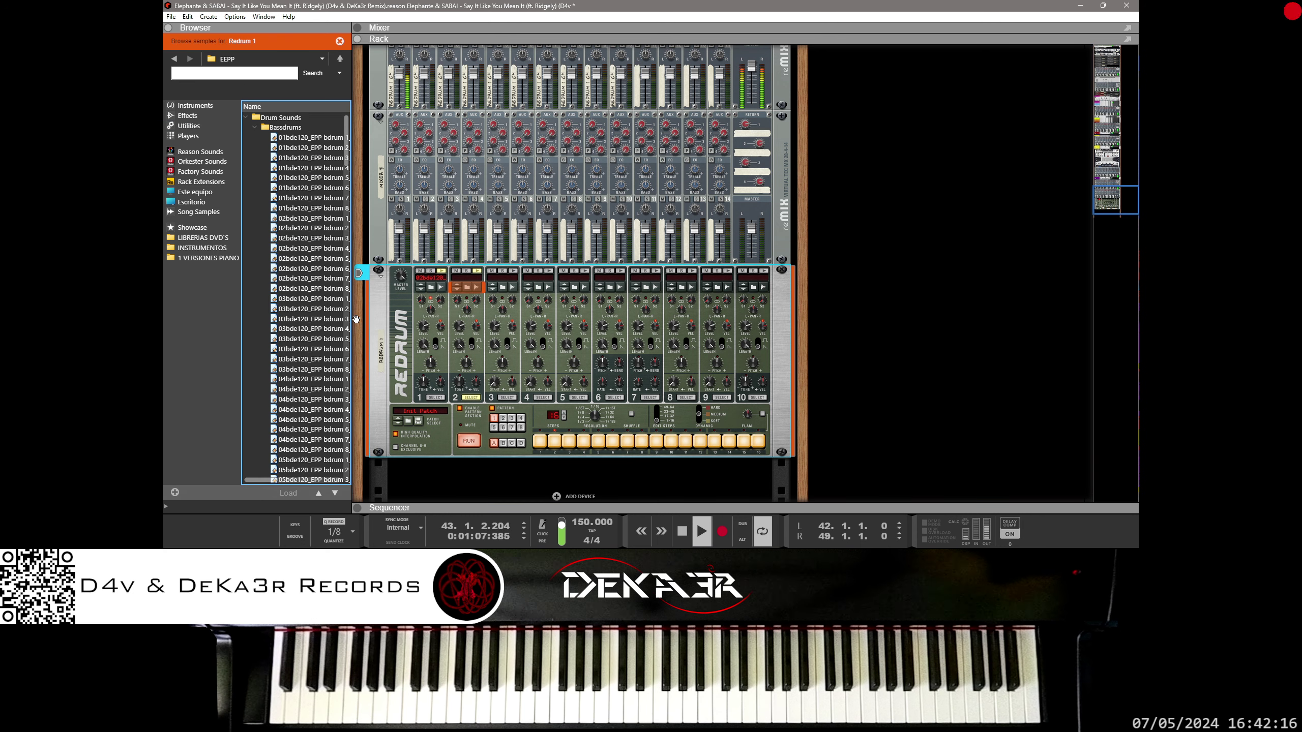
{"action": "left_click", "coordinate": [256, 128]}
{"action": "key", "text": "Down"}
{"action": "key", "text": "Down"}
{"action": "key", "text": "Down"}
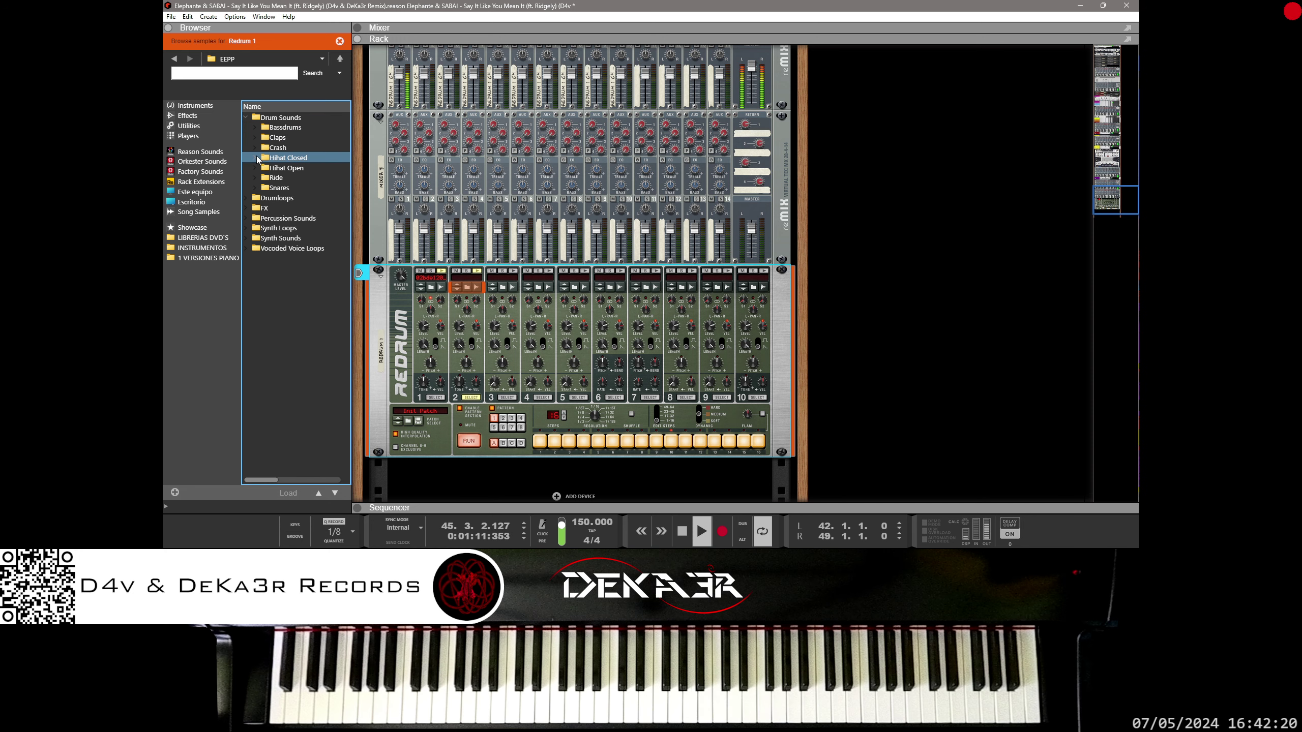
{"action": "key", "text": "Right"}
{"action": "key", "text": "Down"}
{"action": "key", "text": "Down"}
{"action": "left_click", "coordinate": [265, 168]}
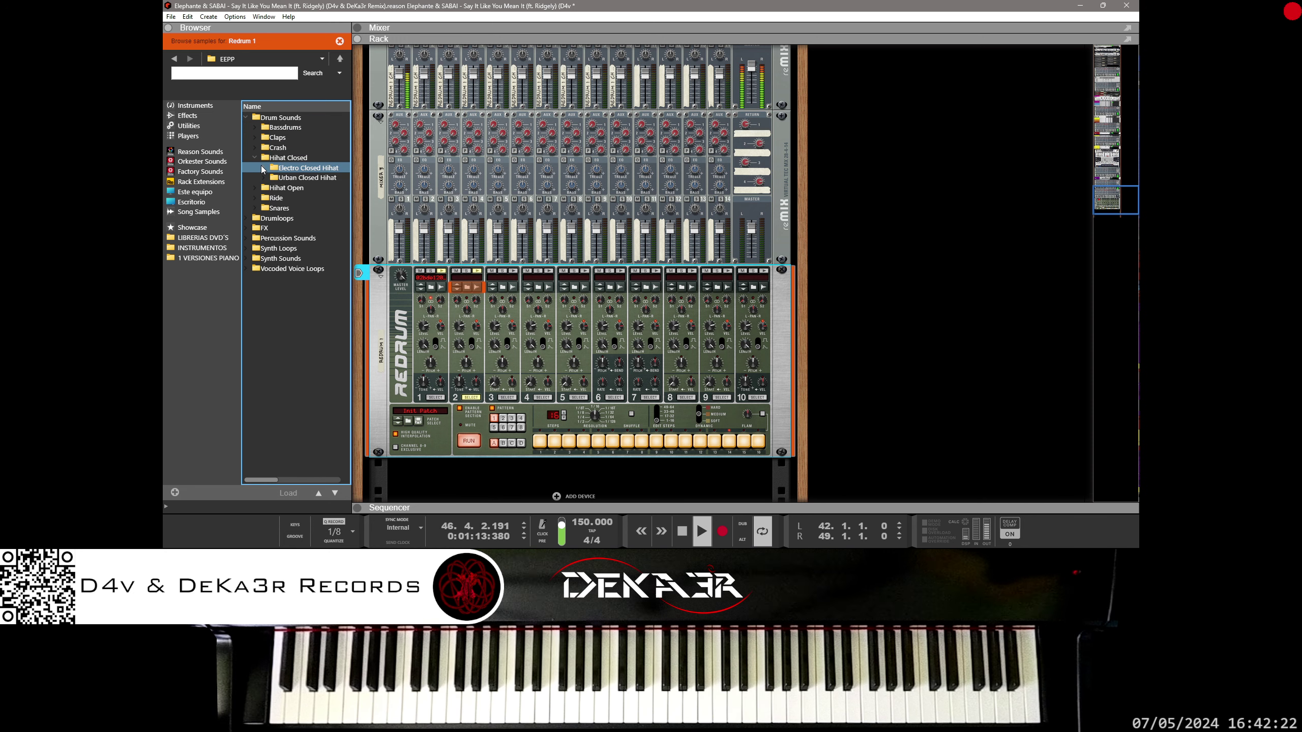
{"action": "double_click", "coordinate": [264, 169]}
Clear steps 1, 5, 9 and 13 of drum 2's pattern and try toggling step 3
{"action": "left_click", "coordinate": [539, 441]}
{"action": "left_click", "coordinate": [656, 441]}
{"action": "left_click", "coordinate": [714, 441]}
{"action": "left_click", "coordinate": [598, 441]}
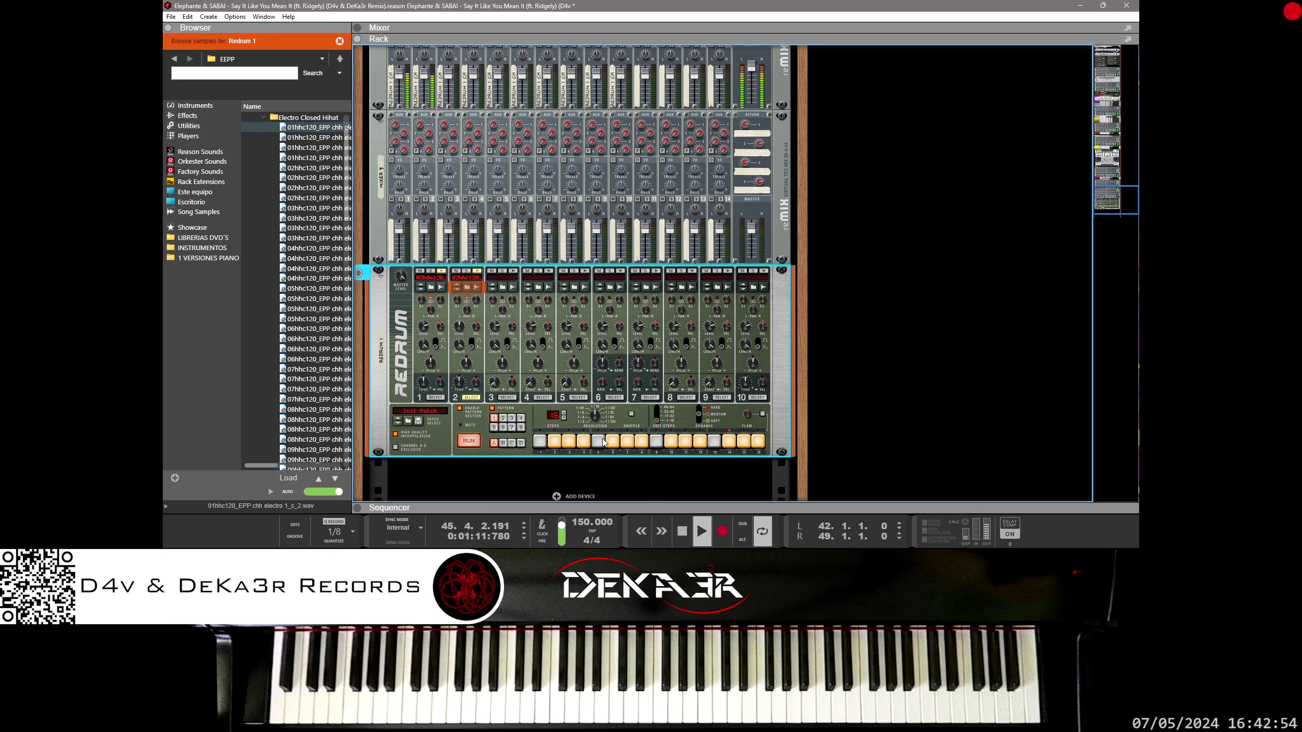
{"action": "left_click", "coordinate": [568, 441]}
{"action": "left_click", "coordinate": [568, 440]}
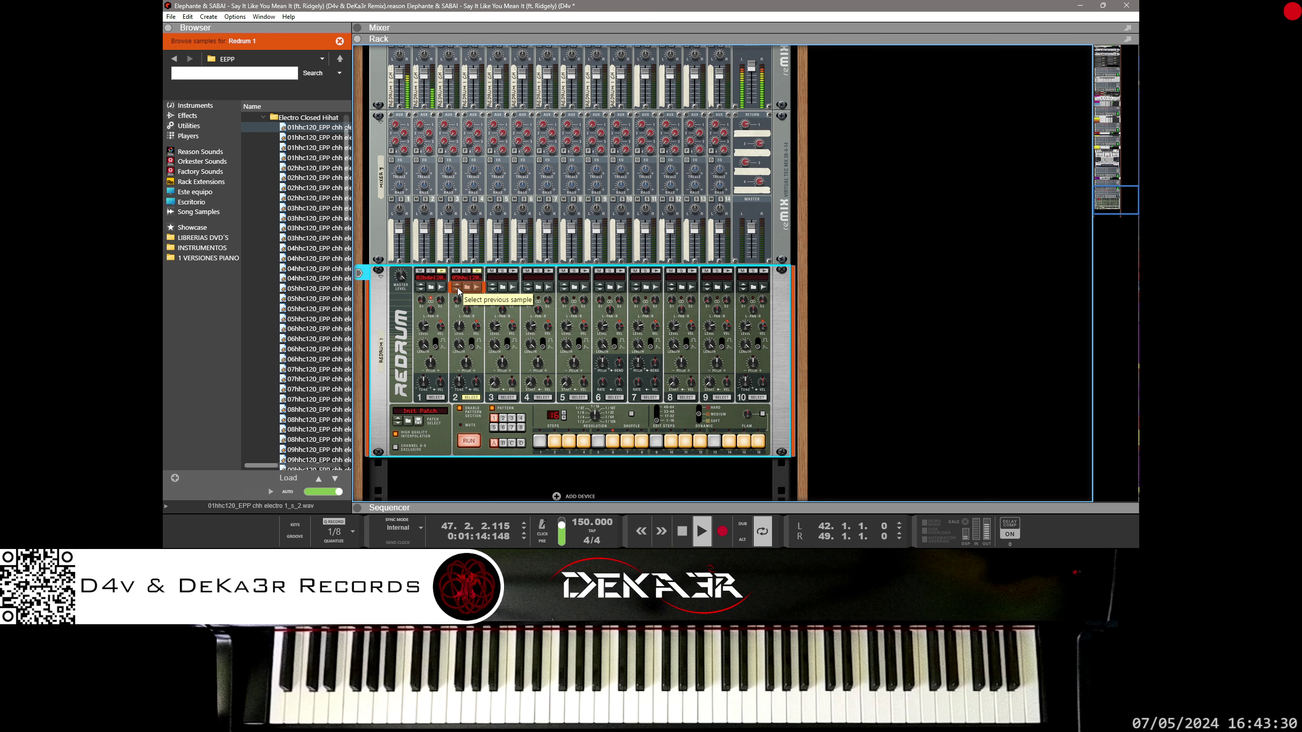
Audition neighbouring closed hi-hat samples on drum 2 and shorten its Length to 96
{"action": "left_click", "coordinate": [458, 291]}
{"action": "left_click", "coordinate": [458, 288]}
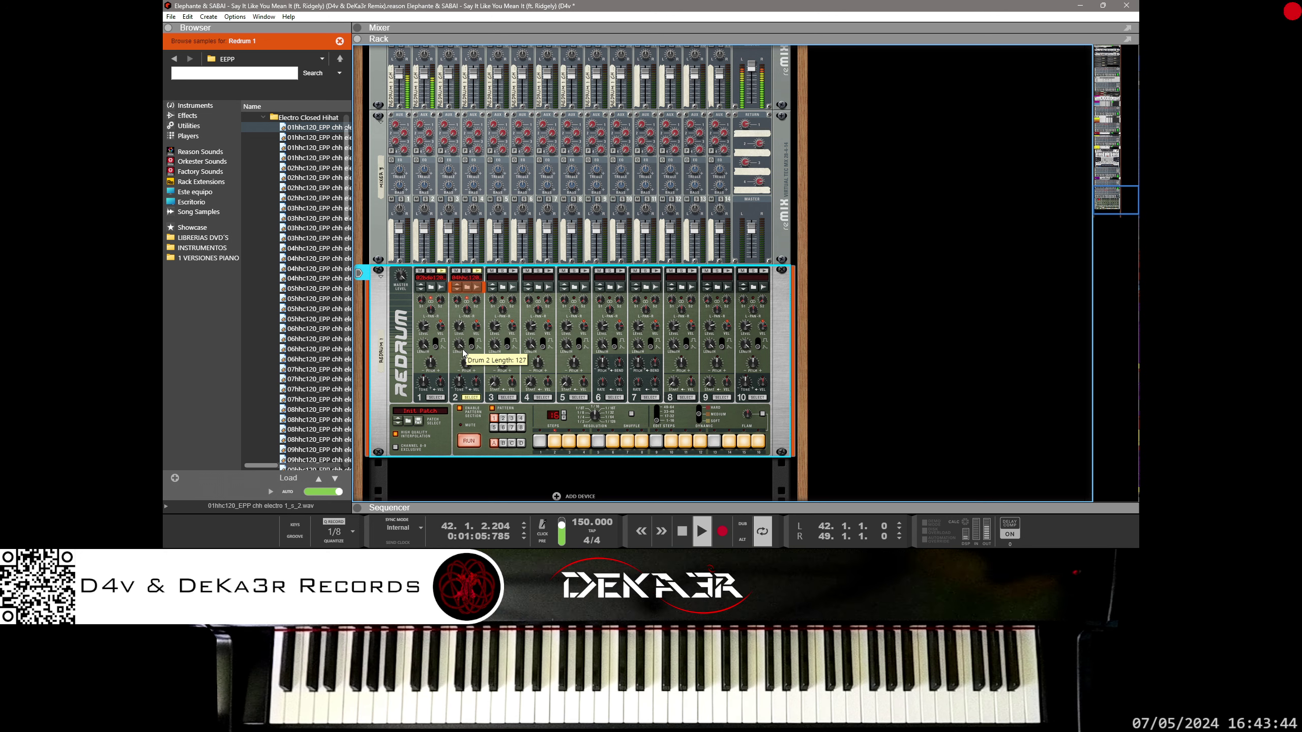
{"action": "left_click_drag", "start_coordinate": [472, 470], "coordinate": [451, 433]}
{"action": "left_click_drag", "start_coordinate": [450, 484], "coordinate": [455, 460]}
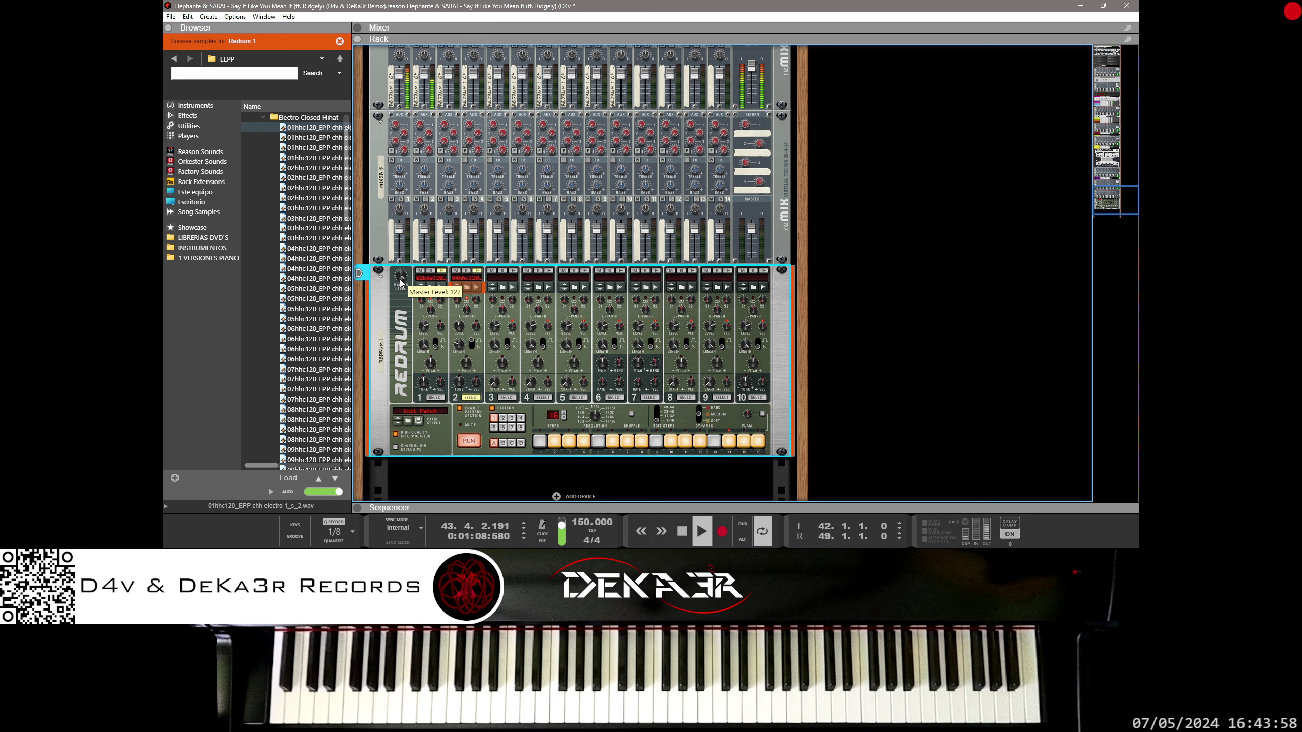
{"action": "left_click_drag", "start_coordinate": [400, 282], "coordinate": [405, 304]}
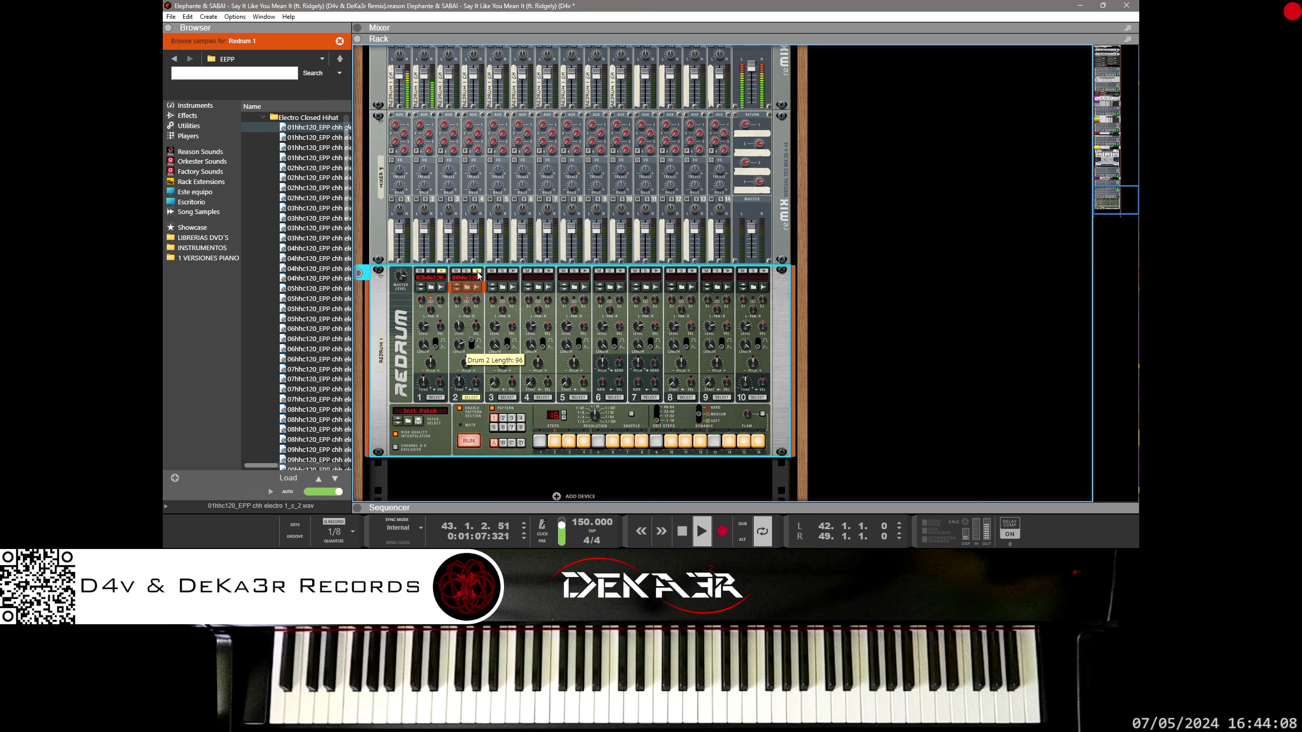
{"action": "left_click_drag", "start_coordinate": [464, 333], "coordinate": [456, 358]}
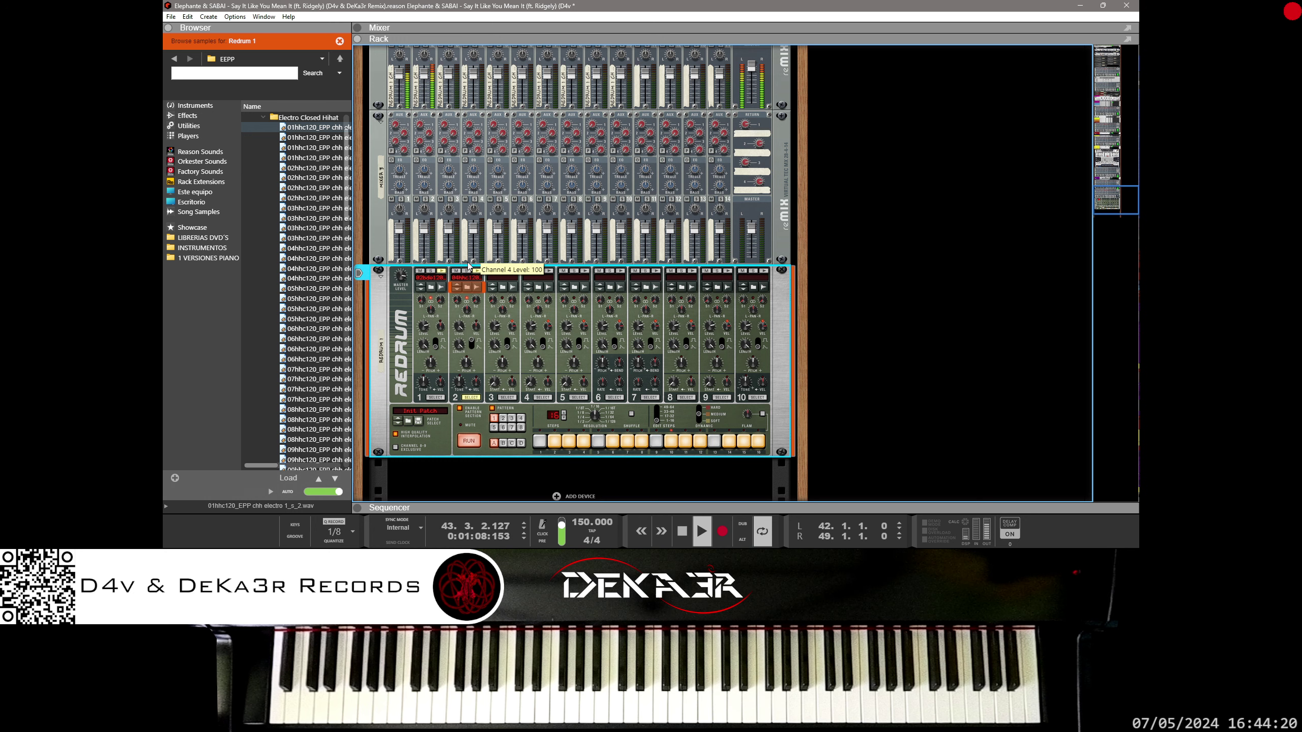
{"action": "scroll", "coordinate": [459, 325], "scroll_direction": "up", "scroll_amount": 10}
{"action": "left_click_drag", "start_coordinate": [460, 348], "coordinate": [466, 354]}
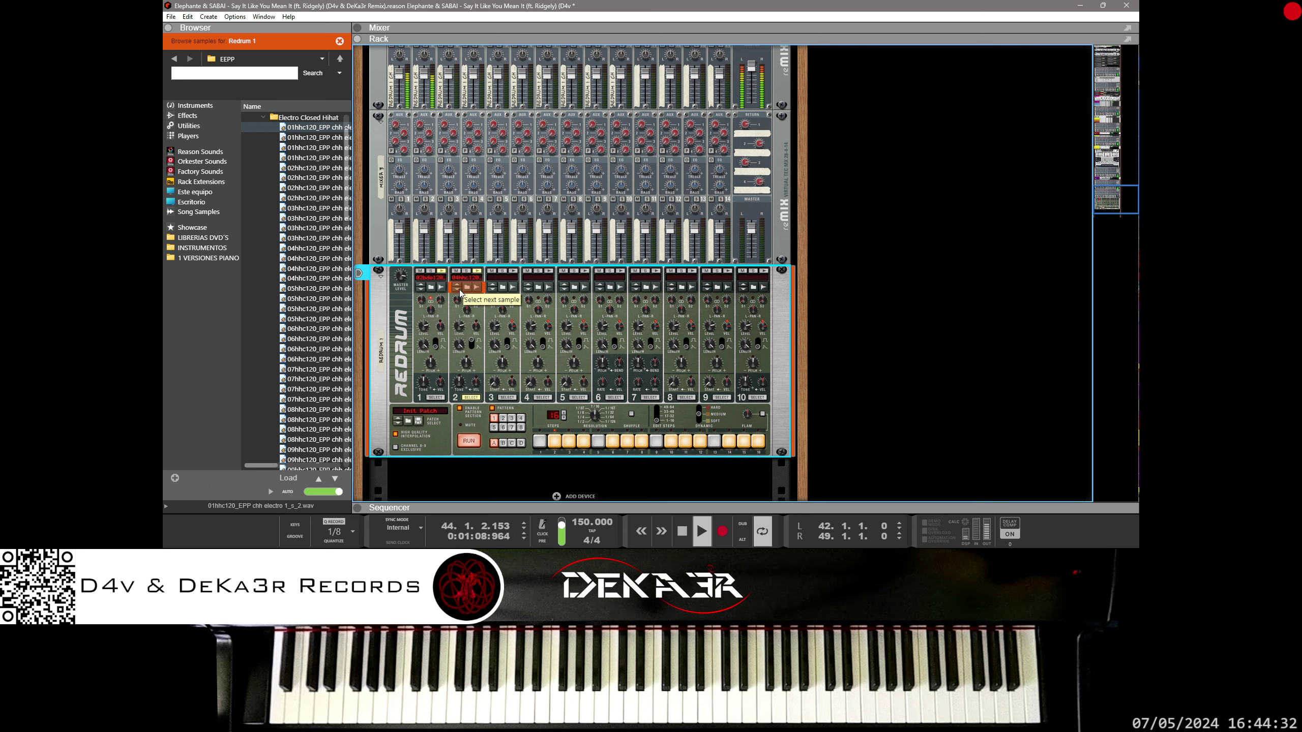
Leave the Electro Closed Hihat folder and open the LIBRERIAS DVD'S sample library for drum 2
{"action": "scroll", "coordinate": [286, 205], "scroll_direction": "up", "scroll_amount": 2}
{"action": "left_click", "coordinate": [266, 169]}
{"action": "left_click", "coordinate": [266, 169]}
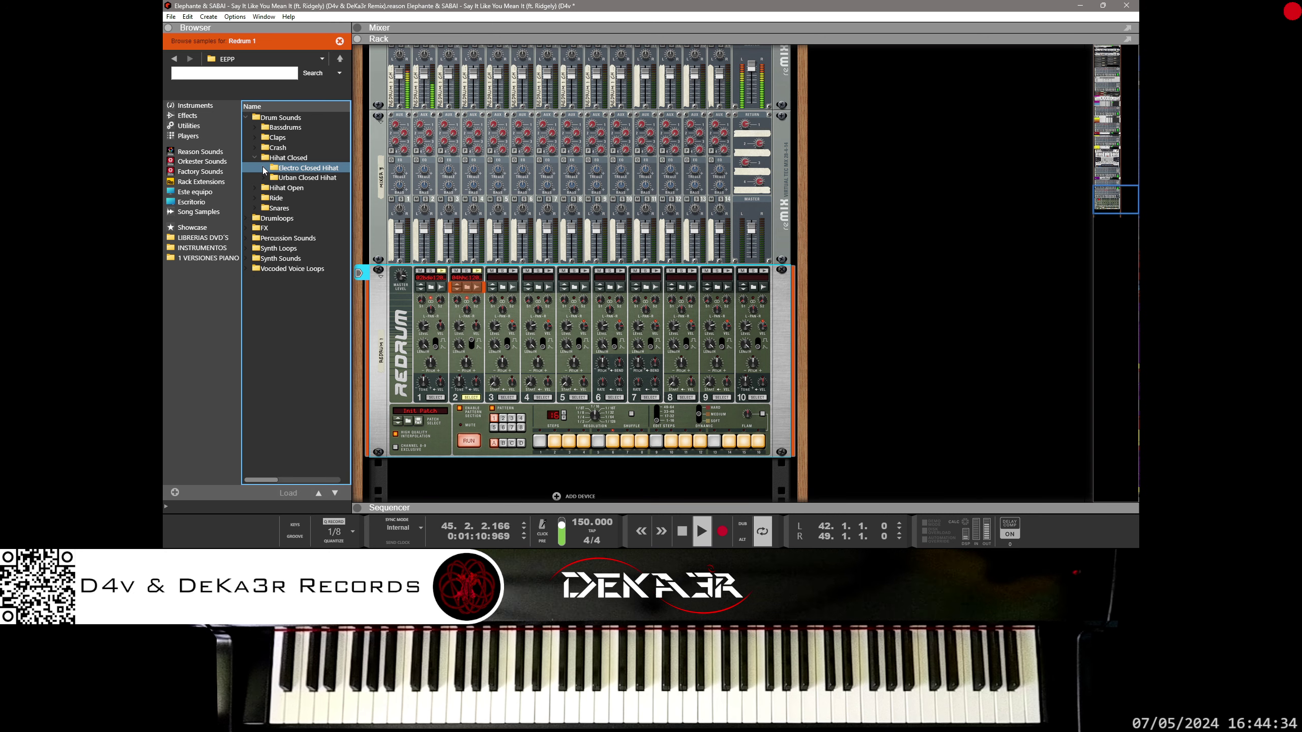
{"action": "left_click", "coordinate": [259, 199]}
{"action": "left_click_drag", "start_coordinate": [259, 198], "coordinate": [249, 263]}
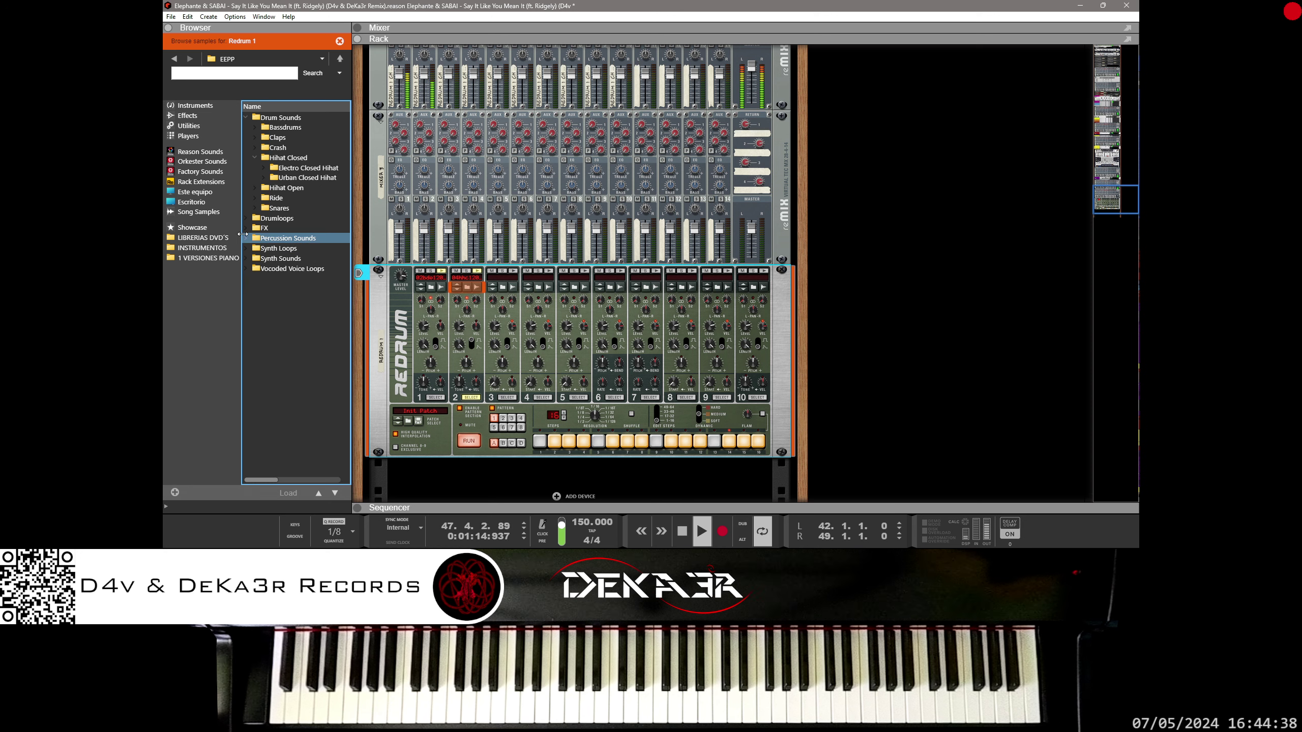
{"action": "left_click", "coordinate": [200, 238]}
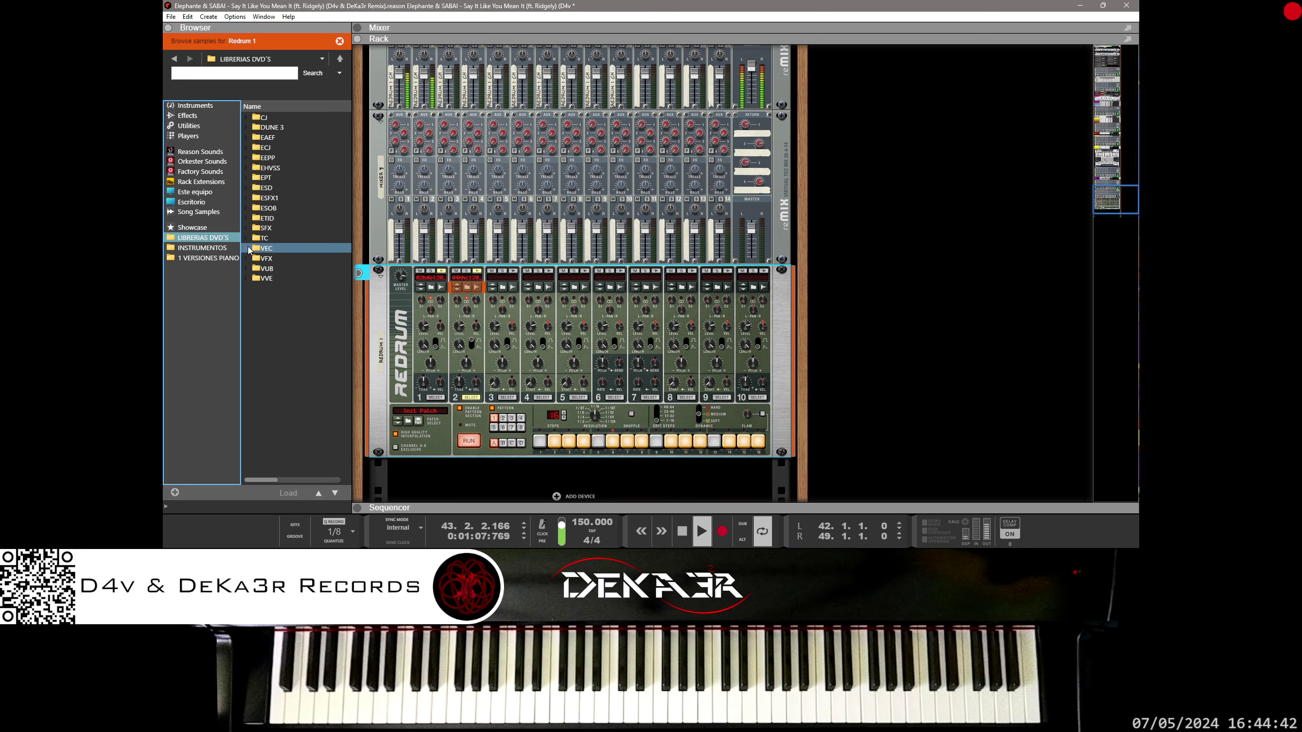
Load VEC1 Cymbals CH 01.wav from VEC, Cymbals, Close HH into drum 2 and fine-tune its Length
{"action": "left_click", "coordinate": [247, 248]}
{"action": "left_click", "coordinate": [261, 291]}
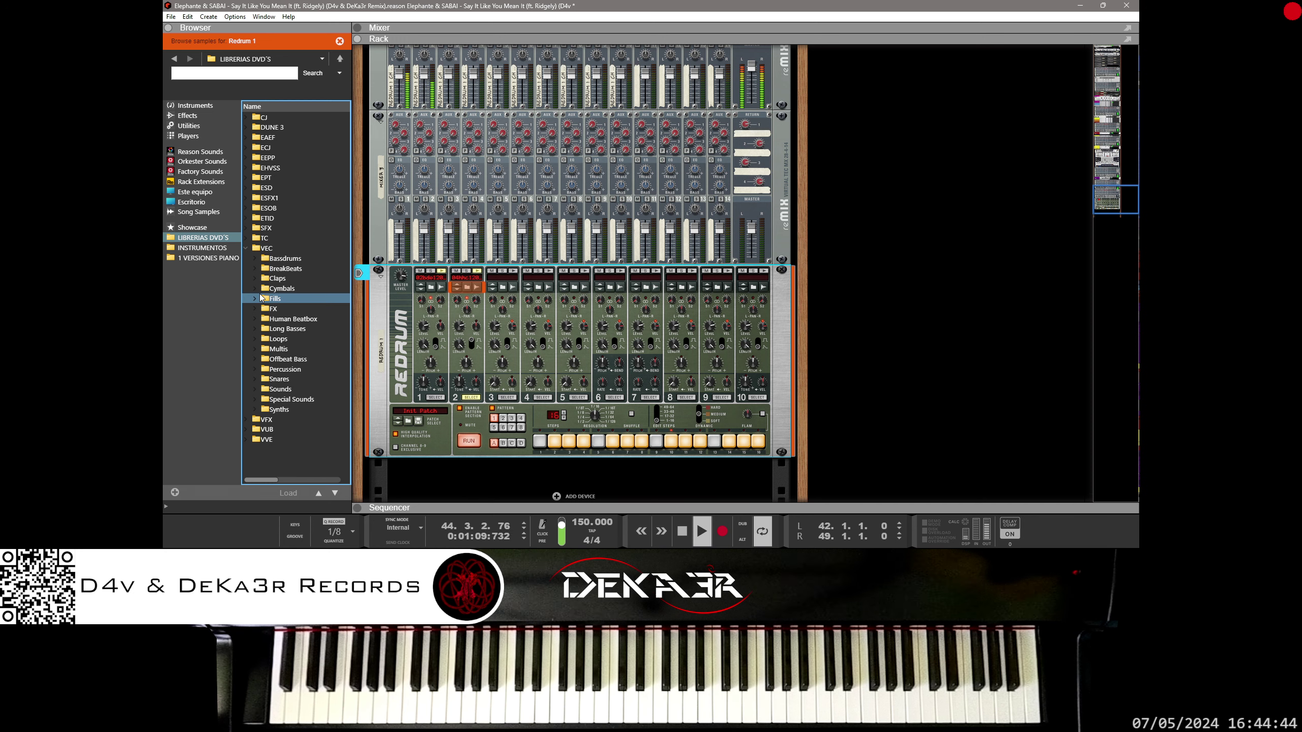
{"action": "left_click", "coordinate": [265, 301]}
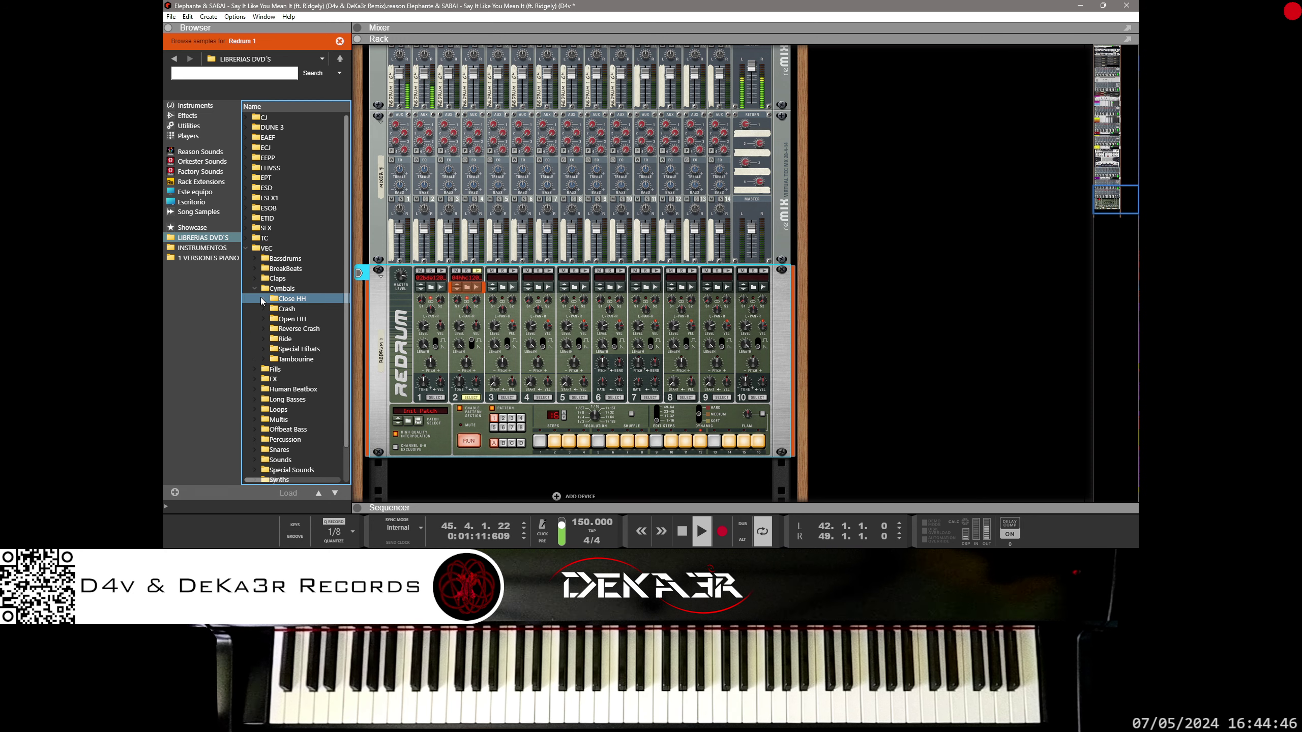
{"action": "left_click", "coordinate": [261, 300]}
{"action": "left_click_drag", "start_coordinate": [308, 127], "coordinate": [463, 297]}
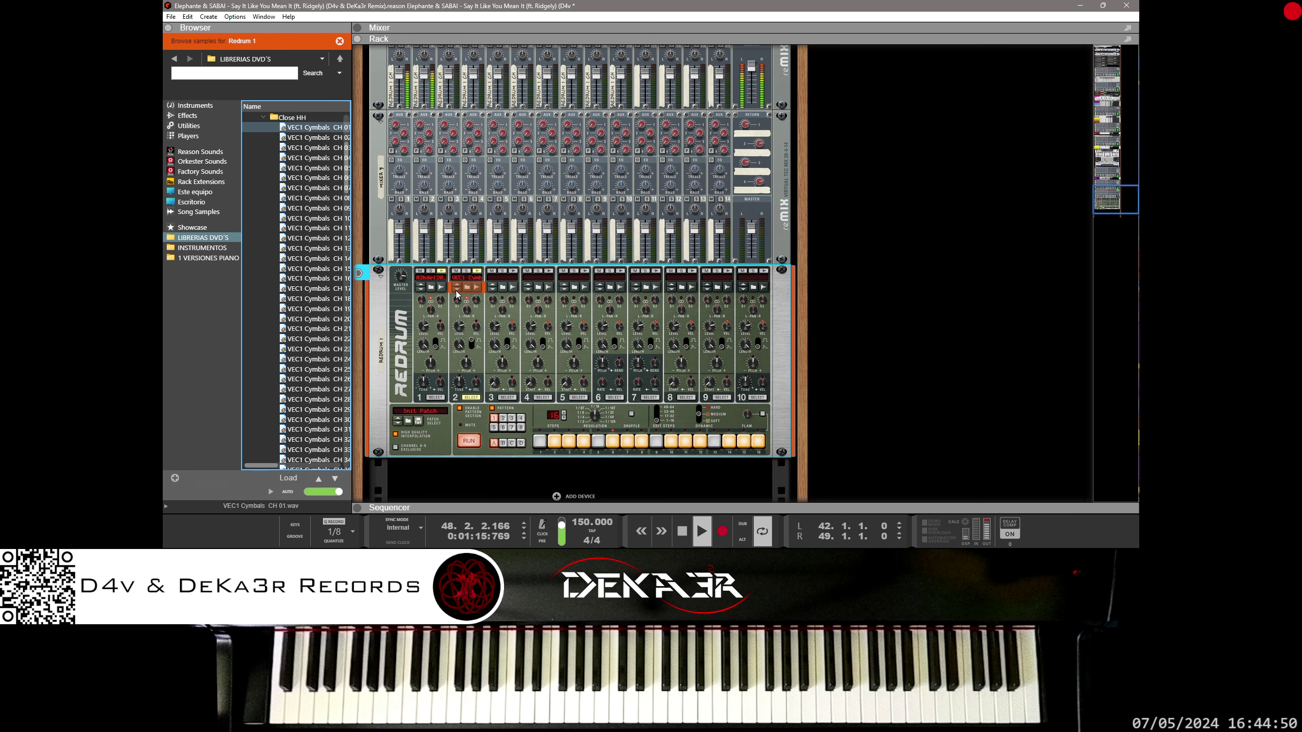
{"action": "left_click", "coordinate": [458, 295]}
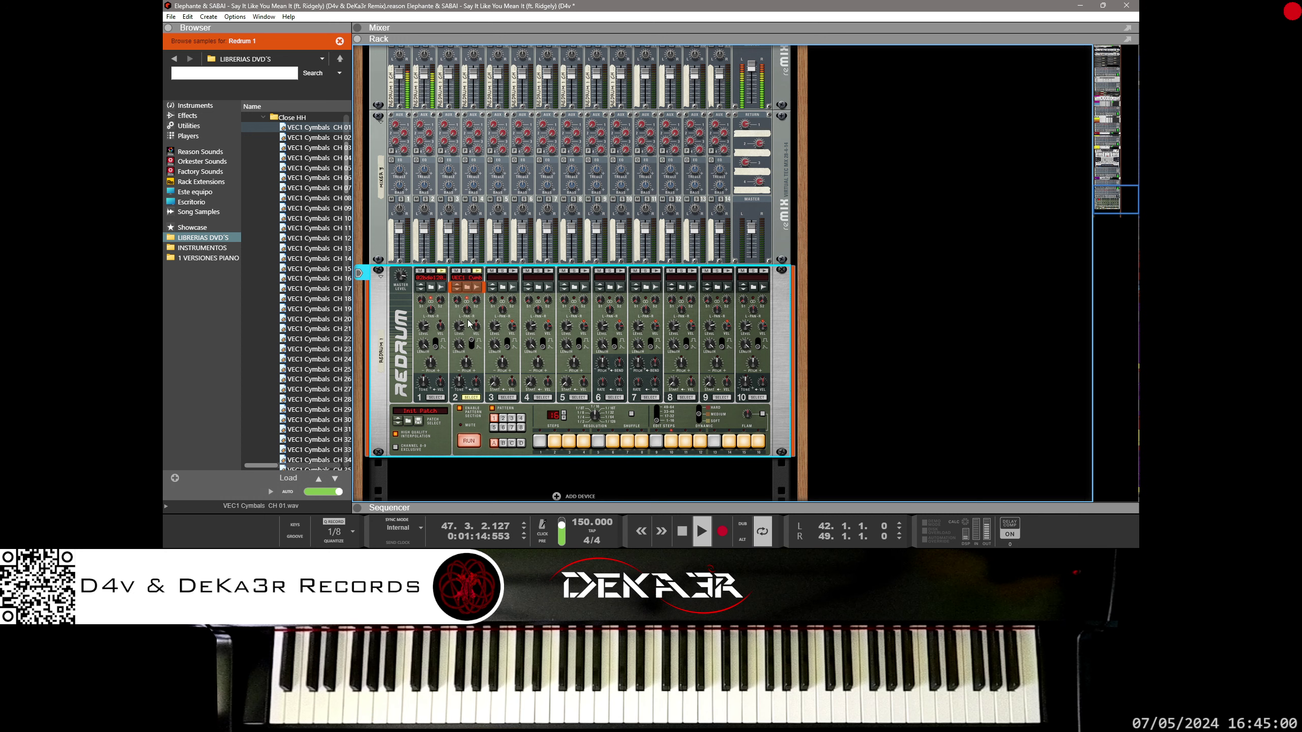
{"action": "left_click_drag", "start_coordinate": [463, 343], "coordinate": [462, 347]}
Reactivate steps 5, 9 and 13 of drum 2's pattern and try toggling steps 2 and 4
{"action": "left_click", "coordinate": [597, 441]}
{"action": "left_click", "coordinate": [656, 440]}
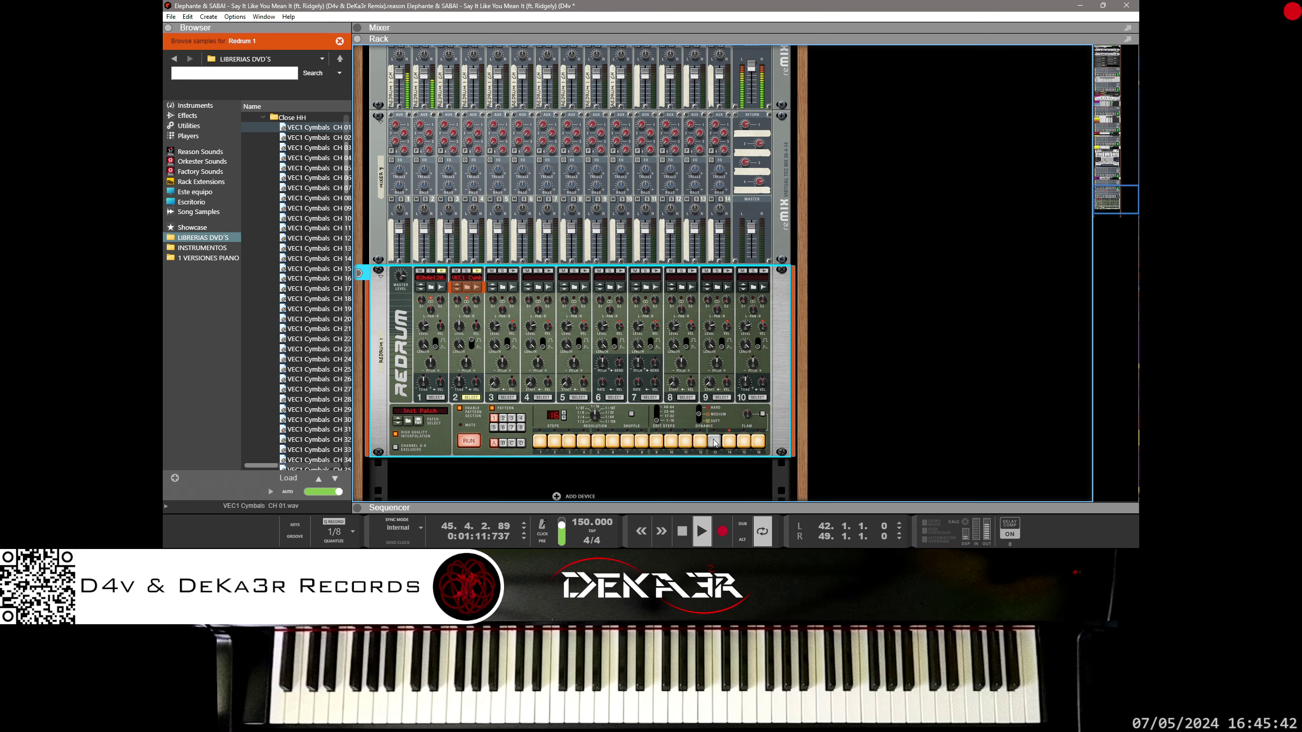
{"action": "left_click", "coordinate": [714, 441]}
{"action": "left_click", "coordinate": [554, 444]}
{"action": "left_click", "coordinate": [582, 443]}
{"action": "left_click", "coordinate": [583, 442]}
{"action": "left_click", "coordinate": [554, 442]}
Try drum 2's pattern without steps 1, 5 and 9, and reactivate steps 5 and 9
{"action": "left_click", "coordinate": [539, 442]}
{"action": "left_click", "coordinate": [596, 443]}
{"action": "left_click", "coordinate": [656, 441]}
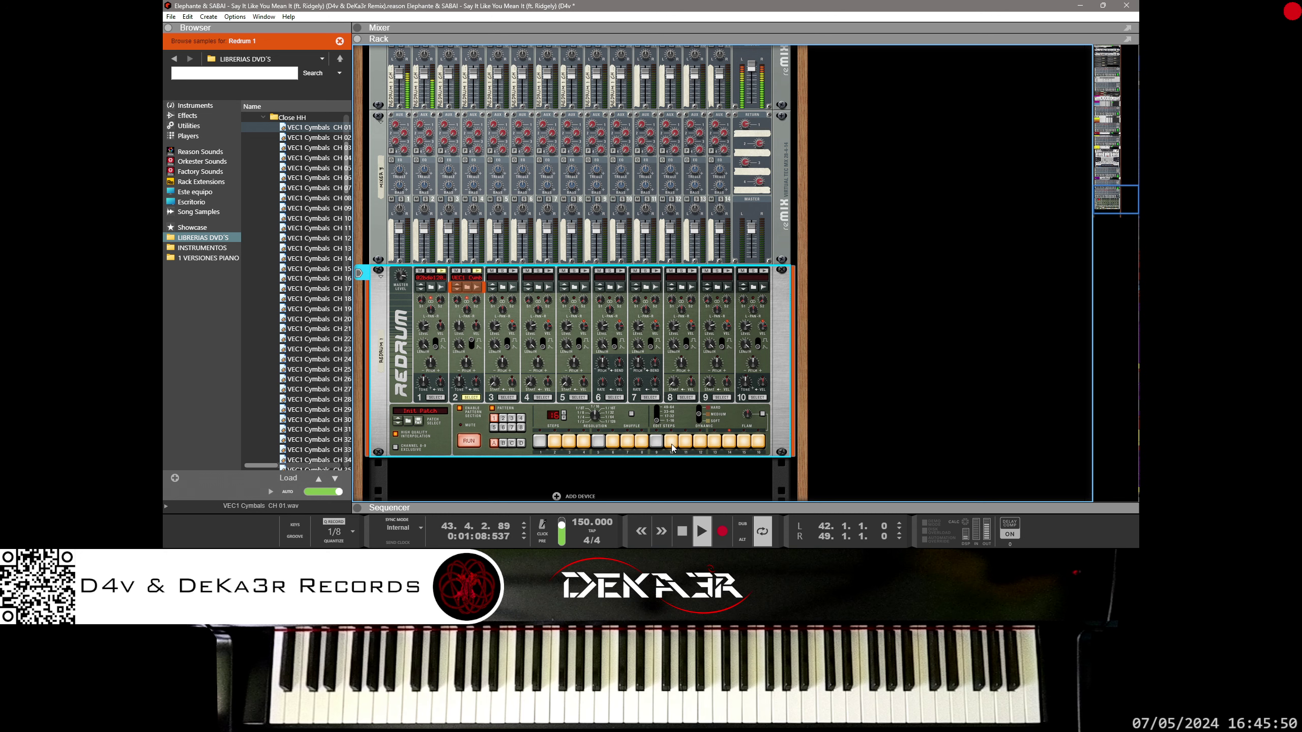
{"action": "left_click", "coordinate": [656, 442]}
{"action": "left_click", "coordinate": [598, 442]}
Clear drum 2's whole pattern and activate all 16 steps again
{"action": "left_click_drag", "start_coordinate": [542, 444], "coordinate": [766, 449]}
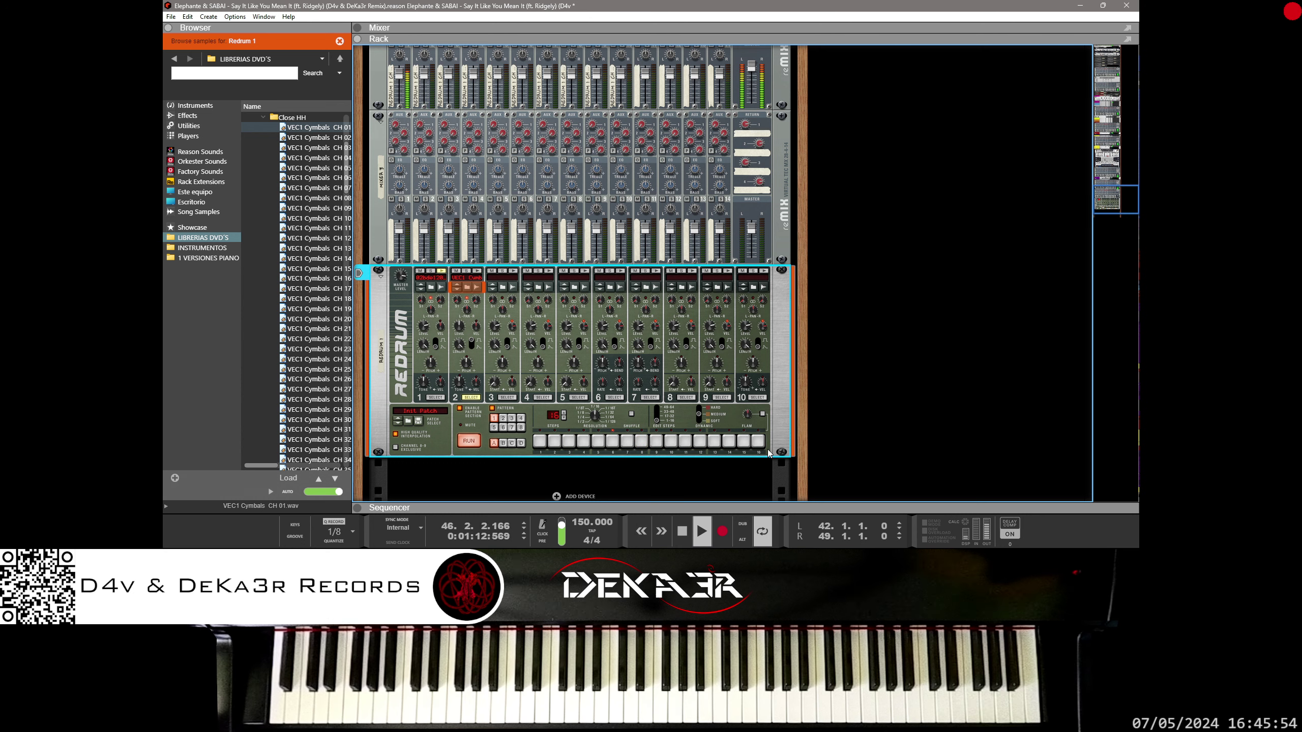
{"action": "left_click_drag", "start_coordinate": [554, 441], "coordinate": [730, 449]}
{"action": "left_click", "coordinate": [538, 443]}
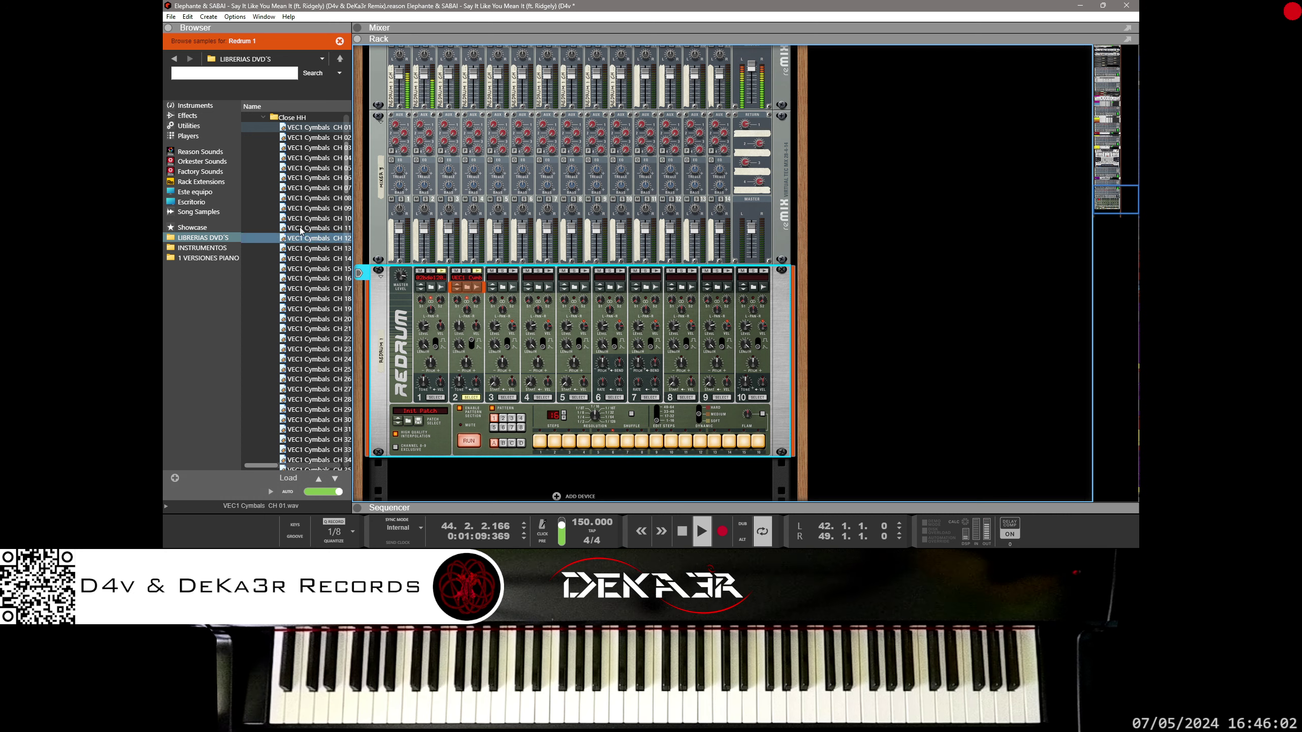
Add a kHs Trance Gate from the browser's effects to the rack, directly above Redrum
{"action": "left_click", "coordinate": [193, 107]}
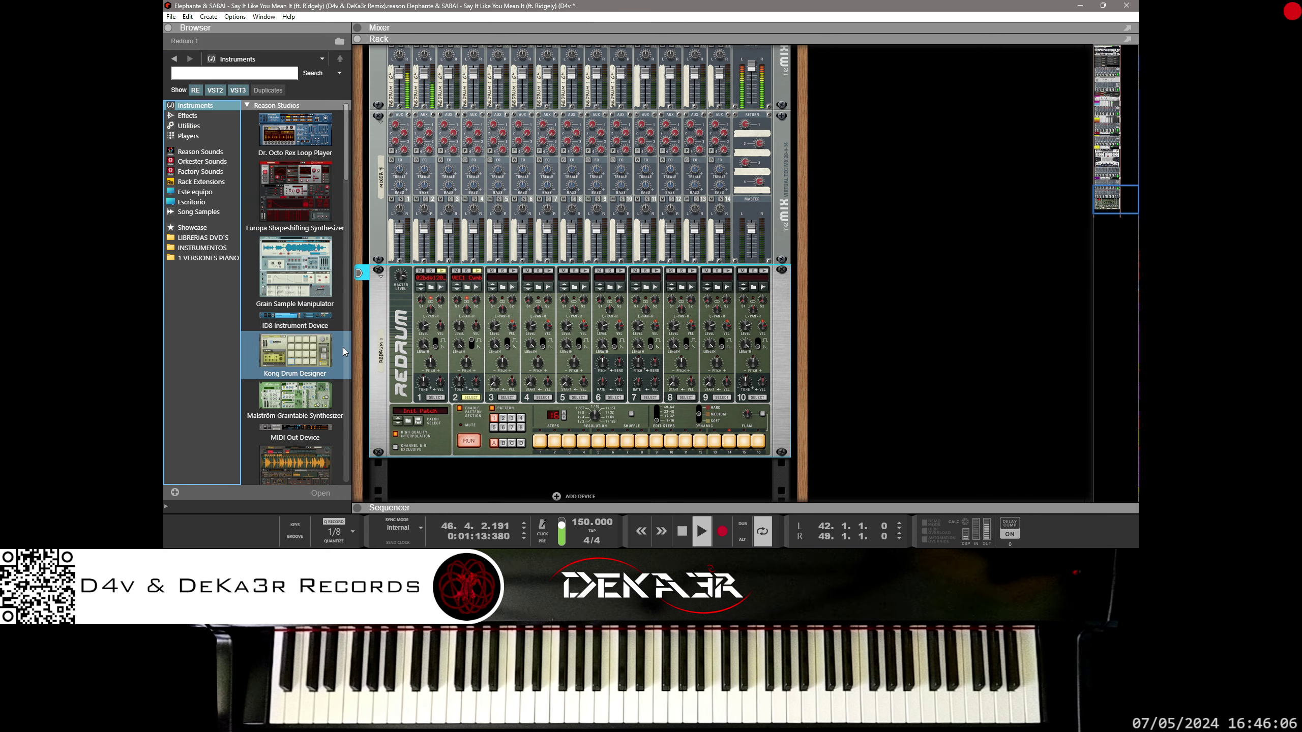
{"action": "scroll", "coordinate": [303, 332], "scroll_direction": "down", "scroll_amount": 7}
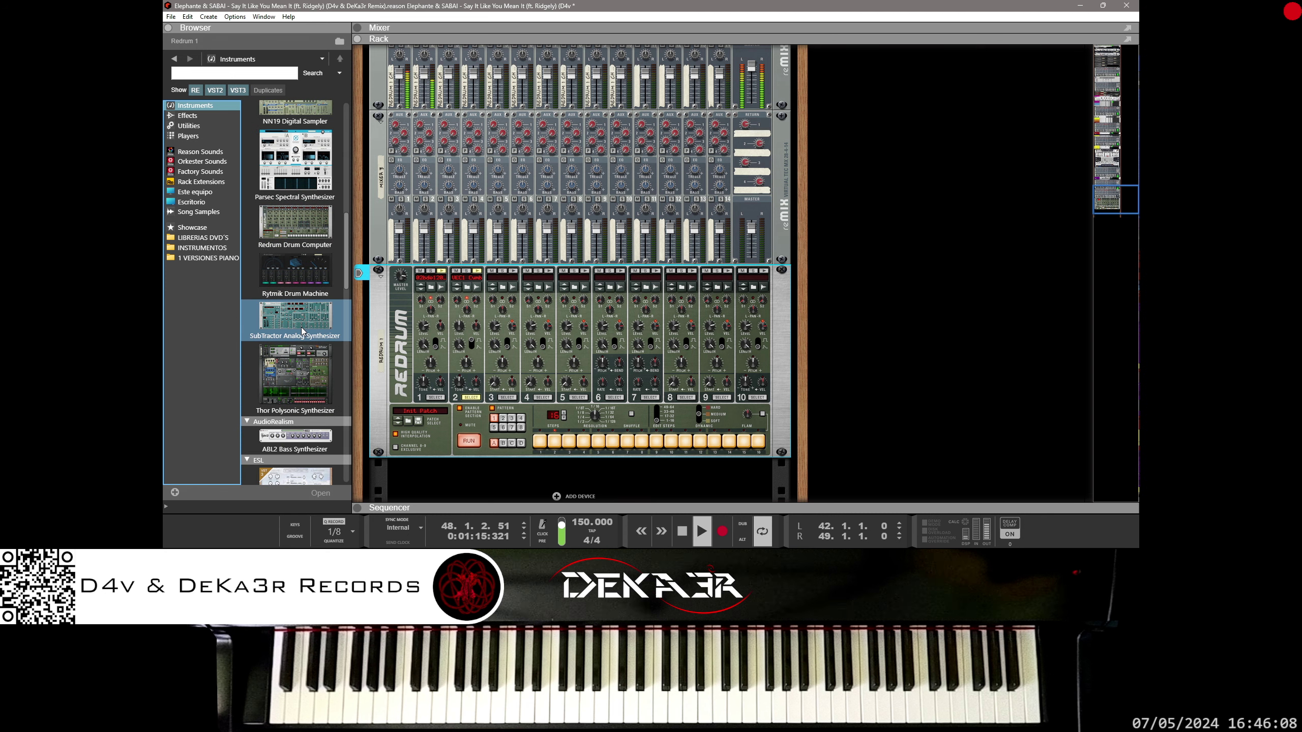
{"action": "scroll", "coordinate": [303, 332], "scroll_direction": "down", "scroll_amount": 5}
{"action": "left_click", "coordinate": [198, 123]}
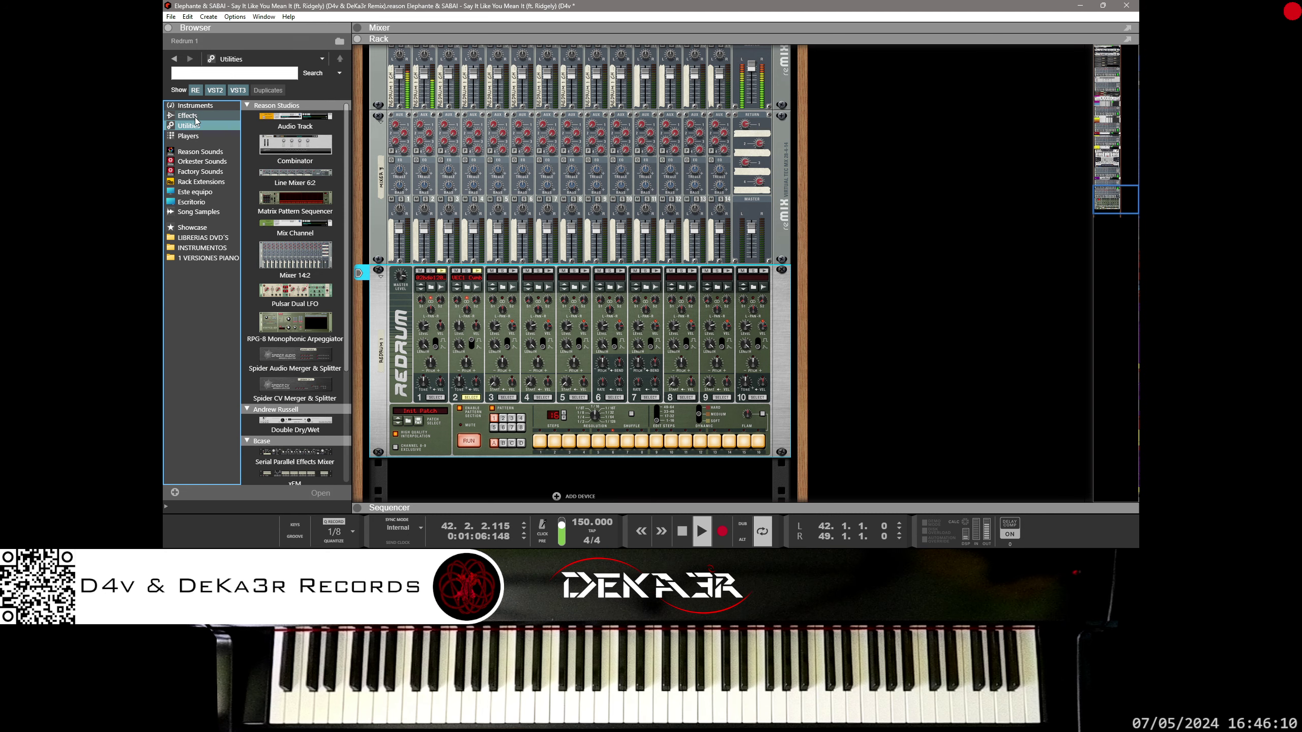
{"action": "scroll", "coordinate": [257, 236], "scroll_direction": "down", "scroll_amount": 4}
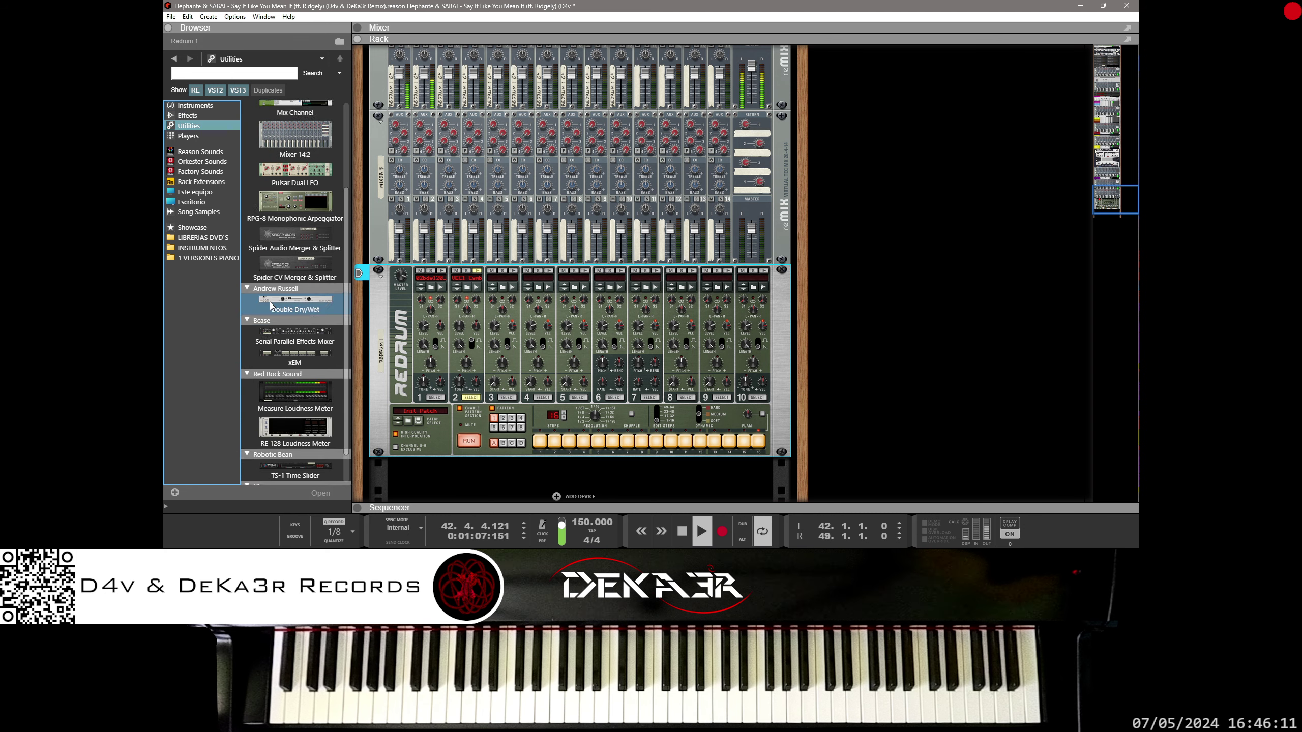
{"action": "left_click", "coordinate": [188, 116]}
{"action": "scroll", "coordinate": [328, 304], "scroll_direction": "down", "scroll_amount": 10}
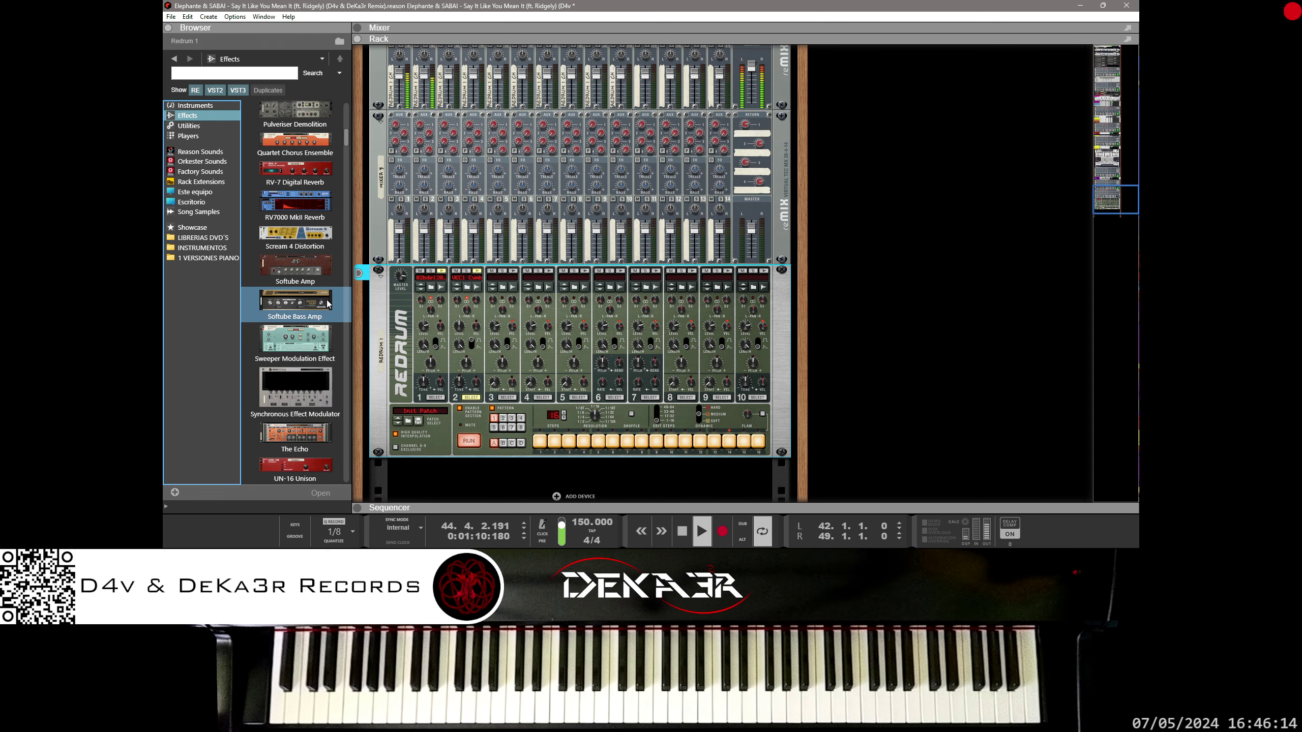
{"action": "scroll", "coordinate": [328, 304], "scroll_direction": "down", "scroll_amount": 15}
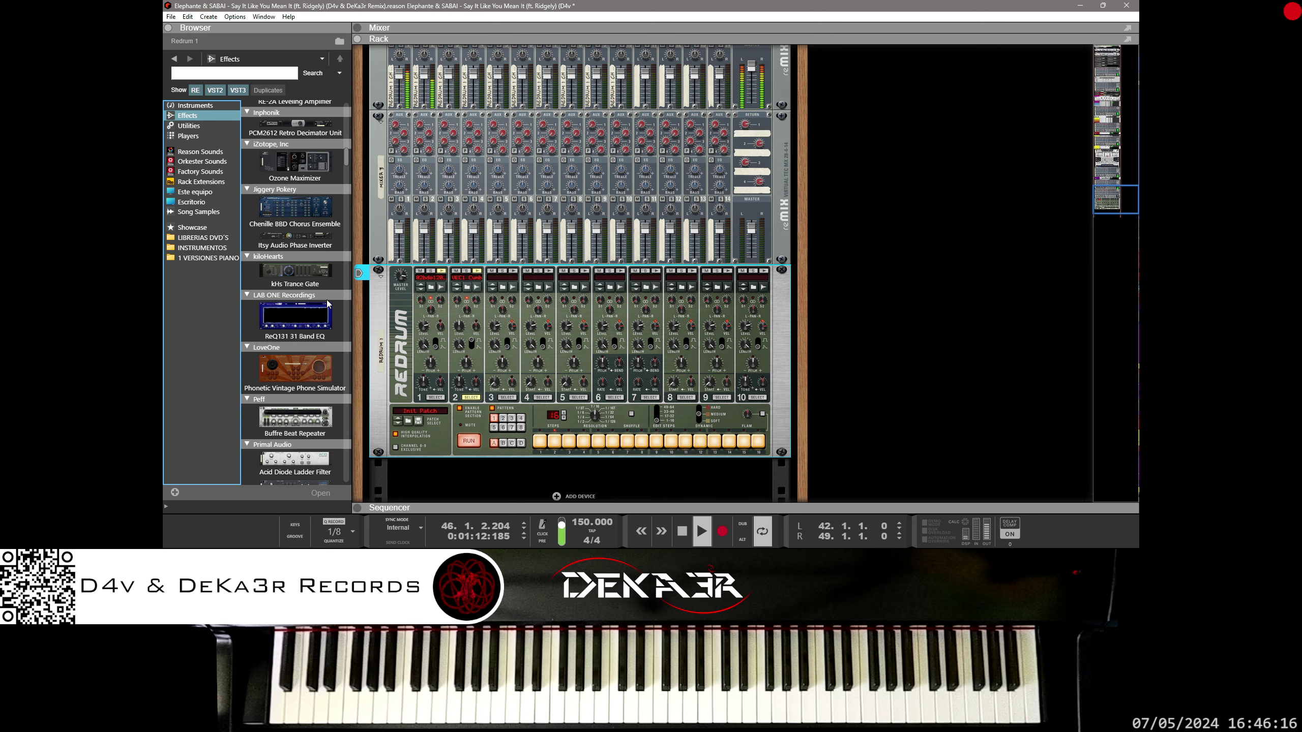
{"action": "scroll", "coordinate": [328, 304], "scroll_direction": "down", "scroll_amount": 8}
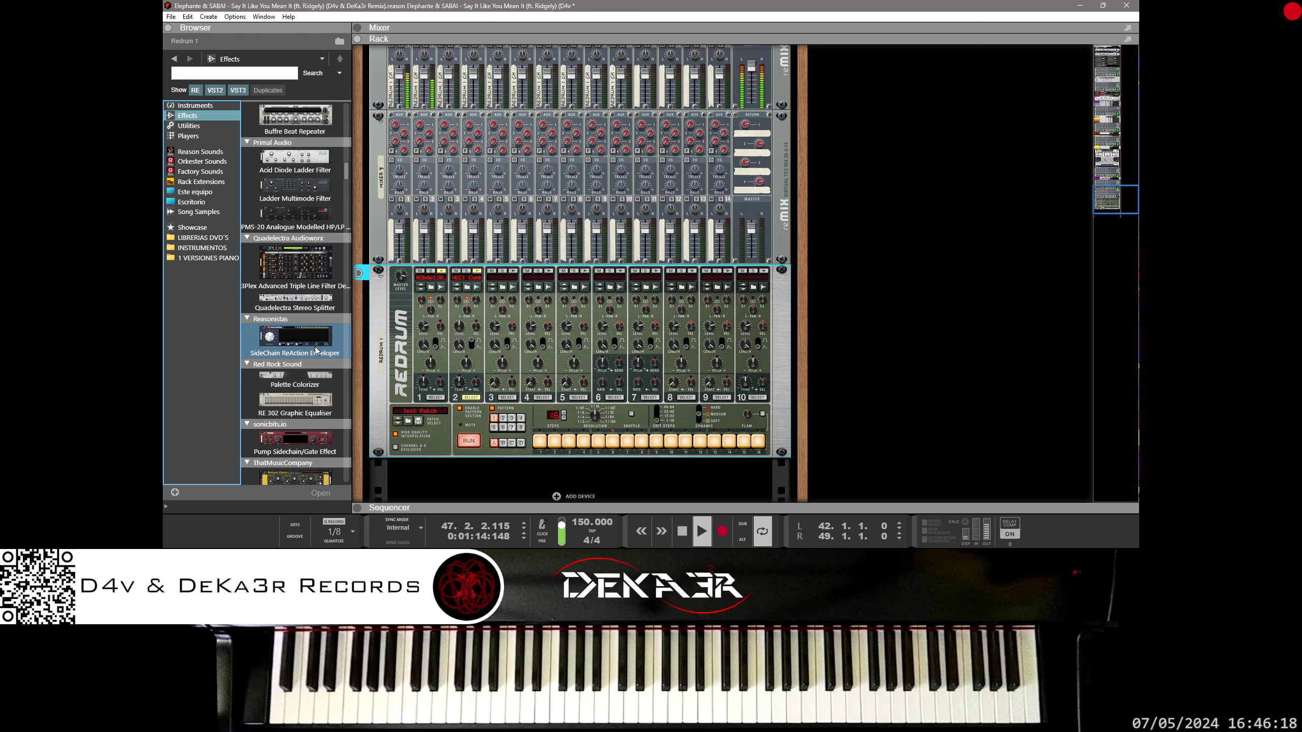
{"action": "scroll", "coordinate": [315, 350], "scroll_direction": "down", "scroll_amount": 5}
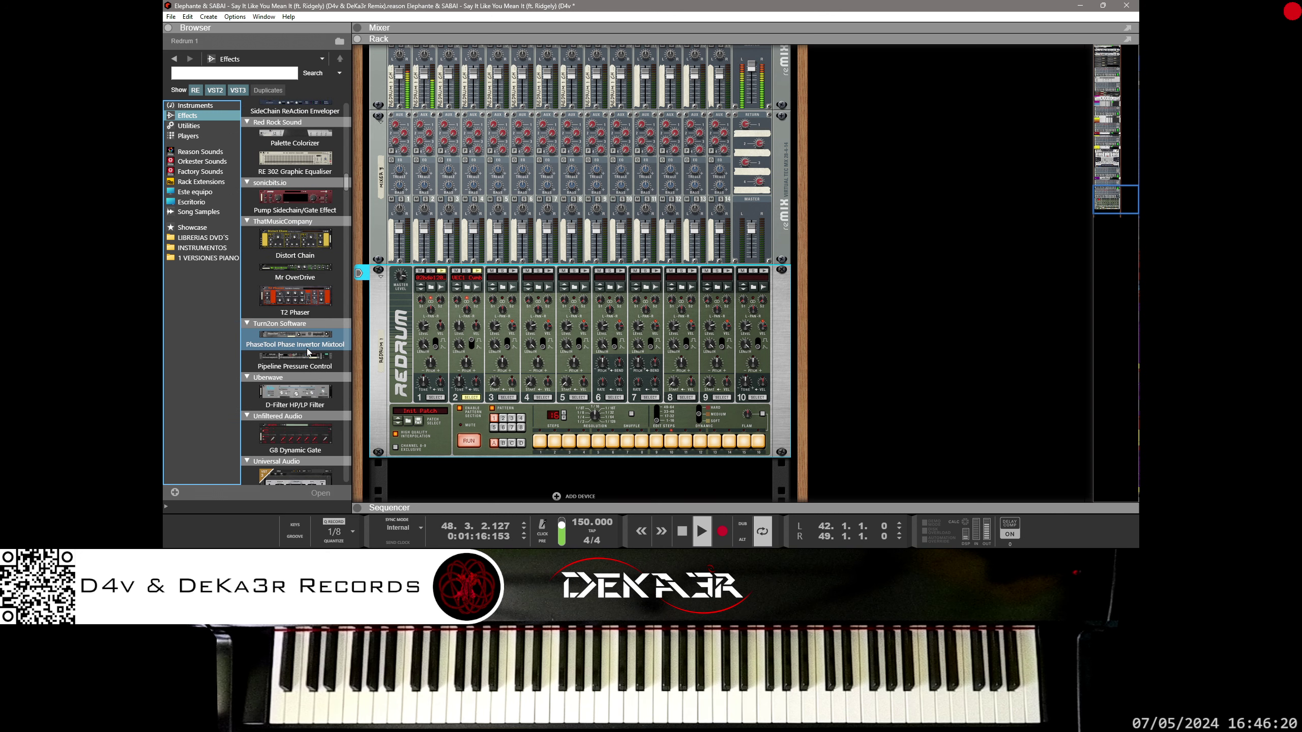
{"action": "scroll", "coordinate": [308, 352], "scroll_direction": "up", "scroll_amount": 5}
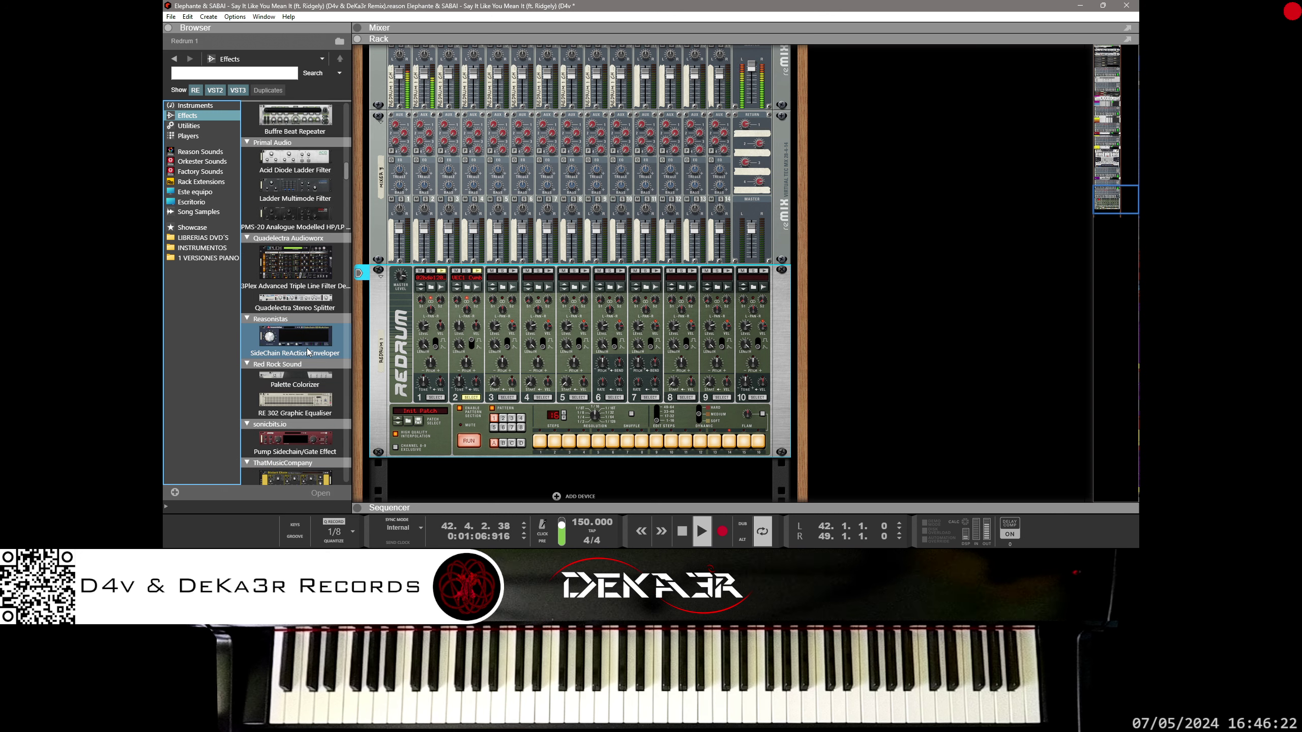
{"action": "scroll", "coordinate": [308, 352], "scroll_direction": "up", "scroll_amount": 5}
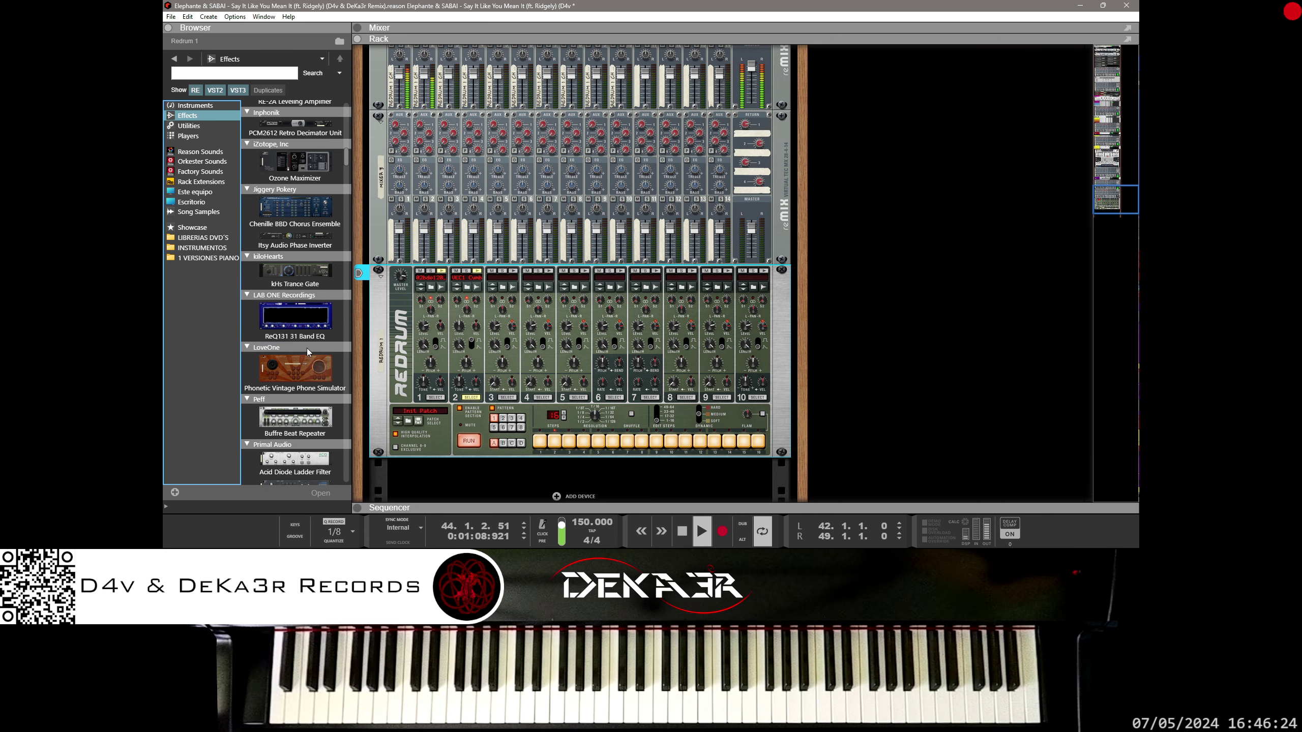
{"action": "mouse_move", "coordinate": [296, 277]}
{"action": "left_mouse_down"}
{"action": "mouse_move", "coordinate": [464, 374]}
{"action": "mouse_move", "coordinate": [501, 363]}
{"action": "left_mouse_up"}
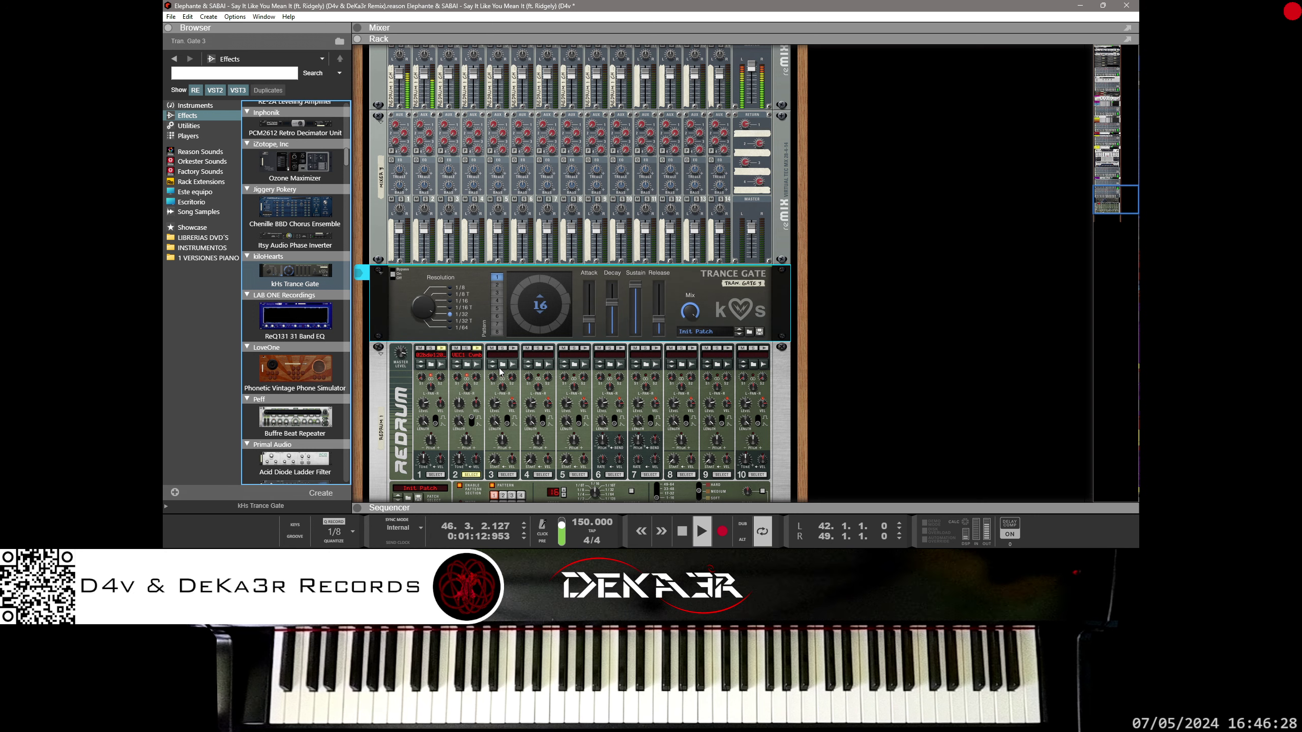
{"action": "key", "text": "Tab"}
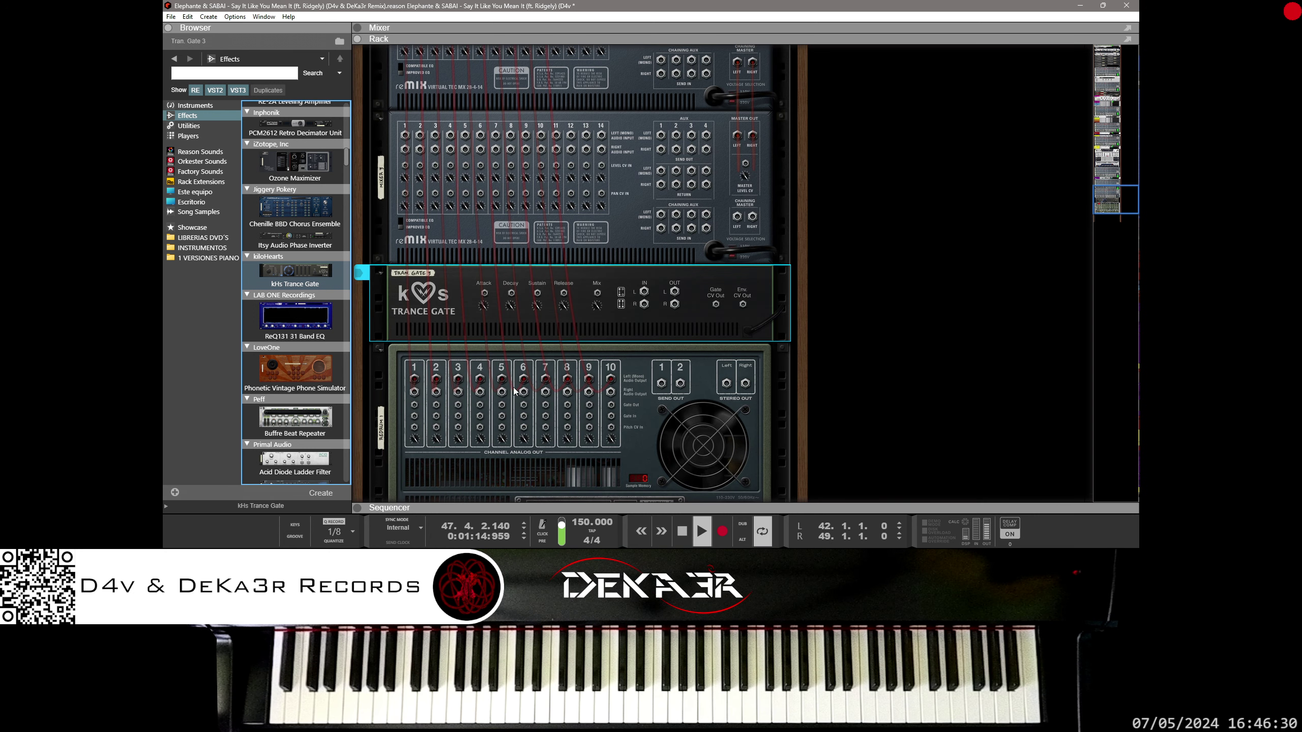
{"action": "mouse_move", "coordinate": [438, 379]}
{"action": "left_mouse_down"}
{"action": "mouse_move", "coordinate": [673, 292]}
{"action": "mouse_move", "coordinate": [492, 375]}
{"action": "mouse_move", "coordinate": [425, 359]}
{"action": "mouse_move", "coordinate": [437, 380]}
{"action": "left_mouse_up"}
{"action": "left_click", "coordinate": [667, 354]}
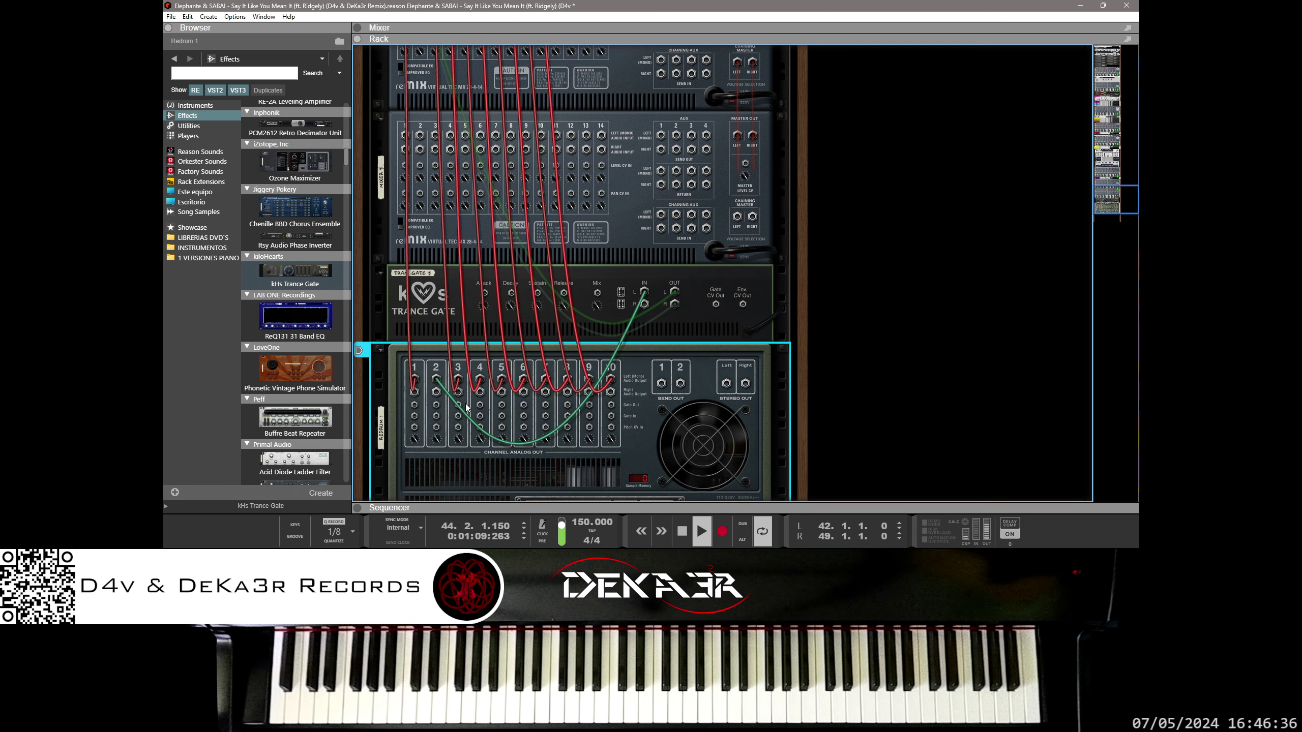
{"action": "left_click", "coordinate": [680, 316]}
{"action": "key", "text": "Tab"}
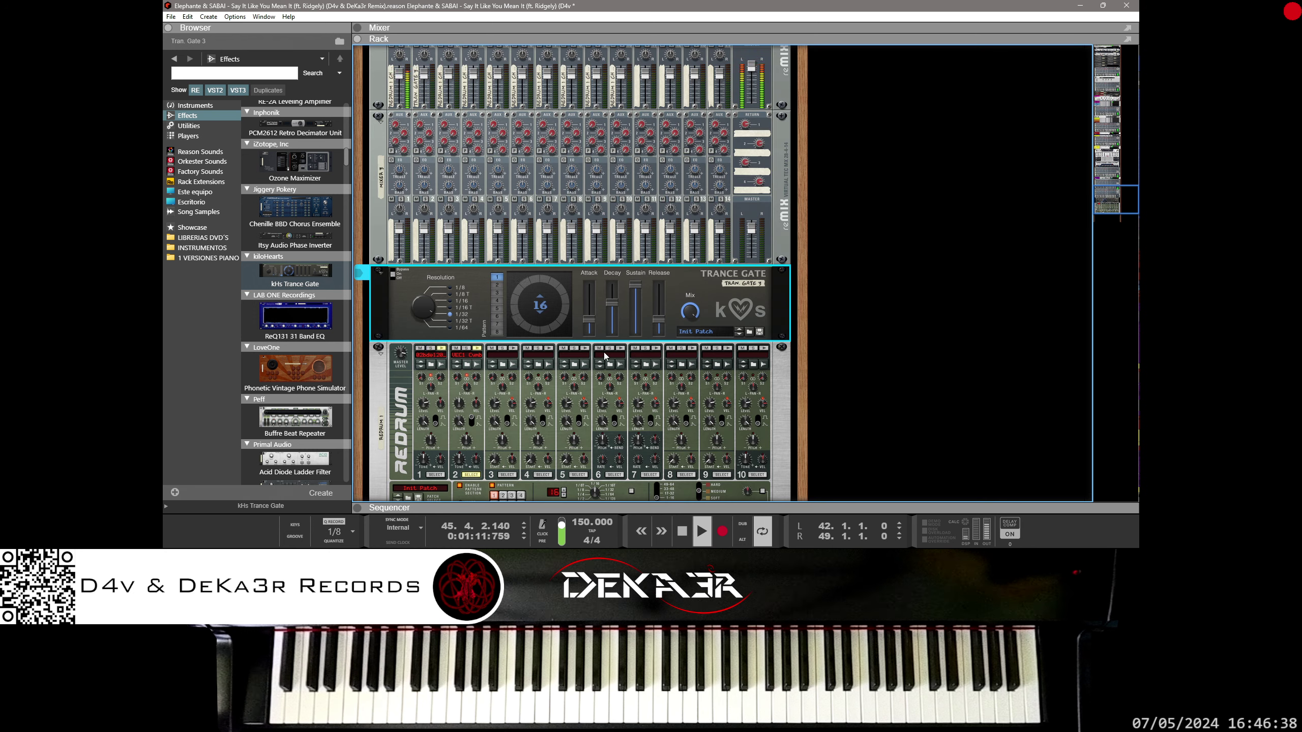
Activate gate steps around the Trance Gate's 16-step pattern ring
{"action": "left_click", "coordinate": [558, 287]}
{"action": "left_click", "coordinate": [564, 299]}
{"action": "left_click", "coordinate": [553, 330]}
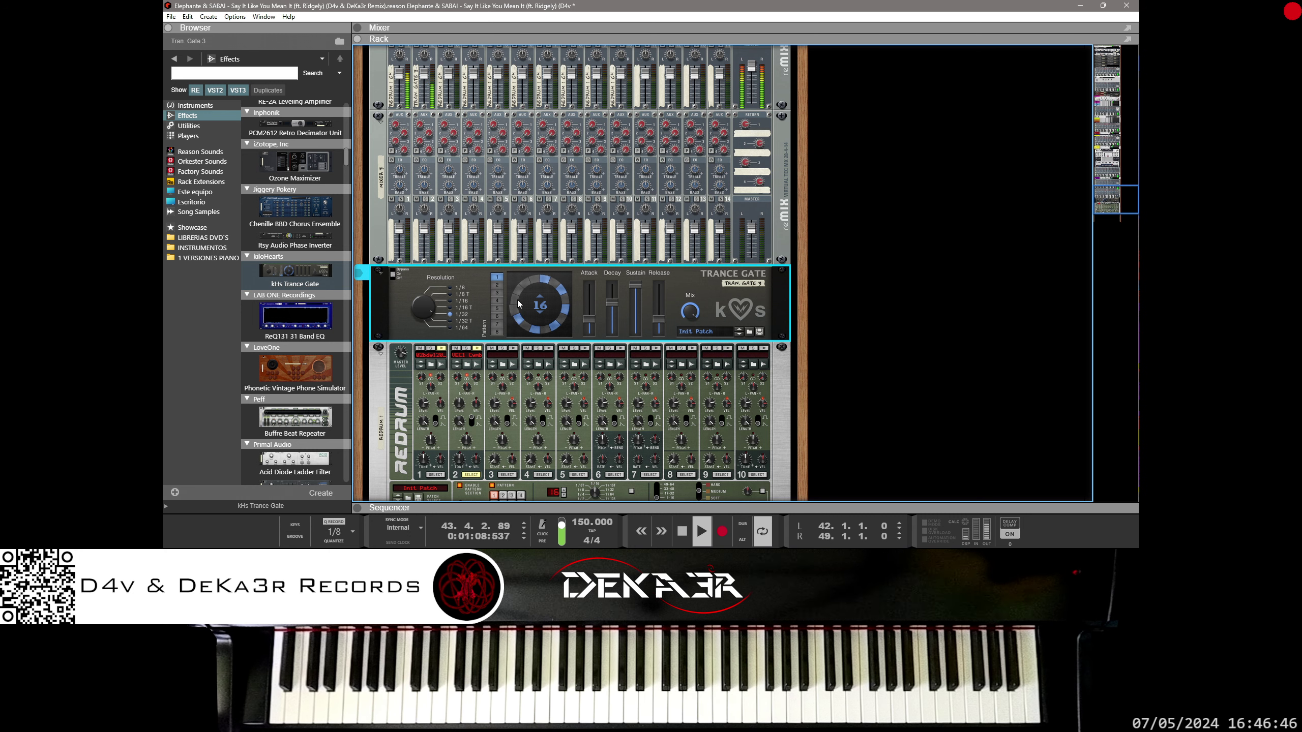
Set the Trance Gate's Attack, Sustain and Release to minimum, adjust its Decay and set its Resolution to 1/16
{"action": "left_click_drag", "start_coordinate": [611, 302], "coordinate": [588, 335]}
{"action": "left_click_drag", "start_coordinate": [635, 285], "coordinate": [592, 319]}
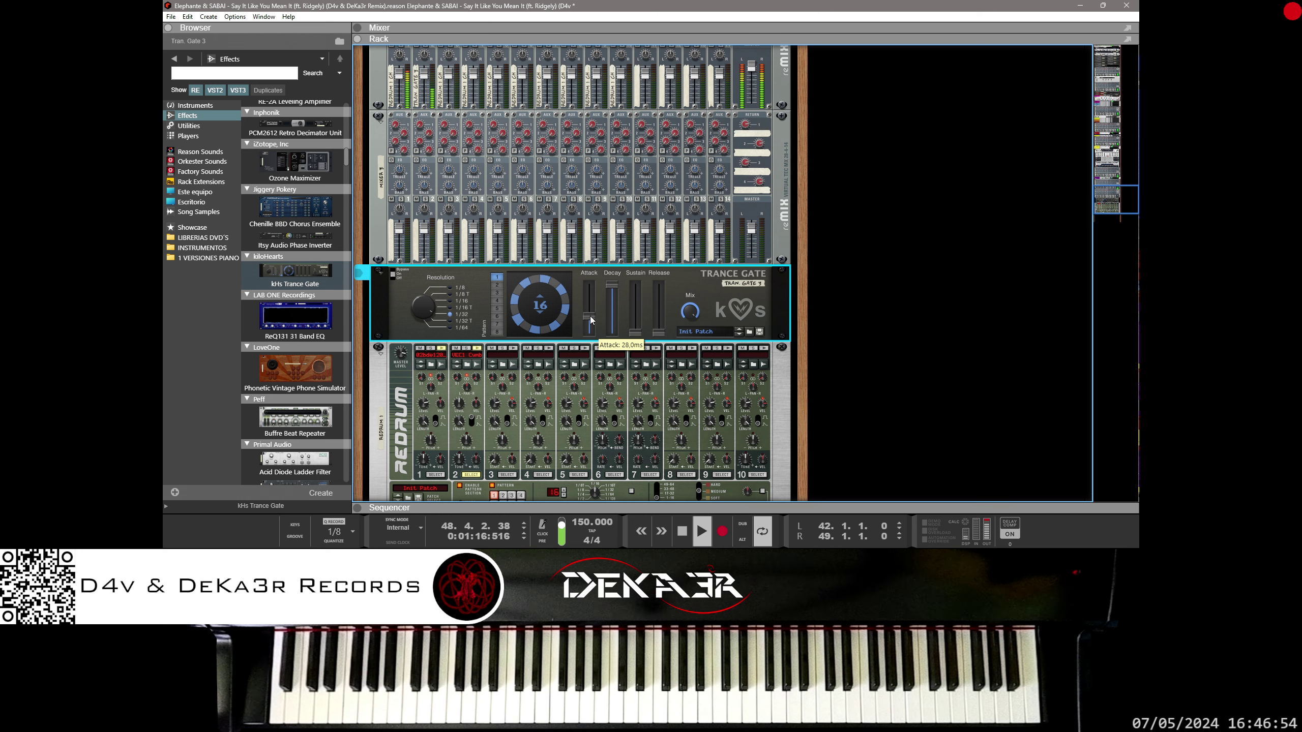
{"action": "left_click_drag", "start_coordinate": [590, 316], "coordinate": [589, 341]}
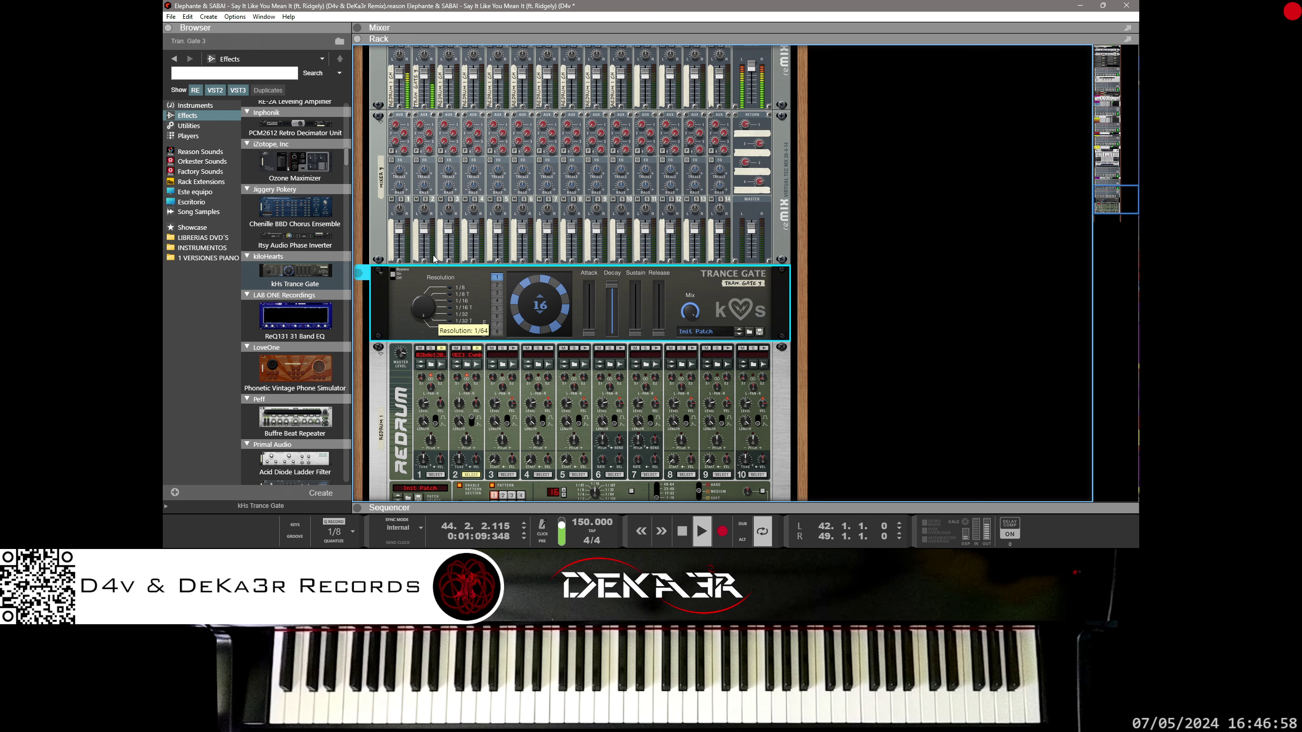
{"action": "scroll", "coordinate": [431, 299], "scroll_direction": "up", "scroll_amount": 1}
{"action": "scroll", "coordinate": [428, 315], "scroll_direction": "up", "scroll_amount": 1}
{"action": "scroll", "coordinate": [425, 337], "scroll_direction": "up", "scroll_amount": 1}
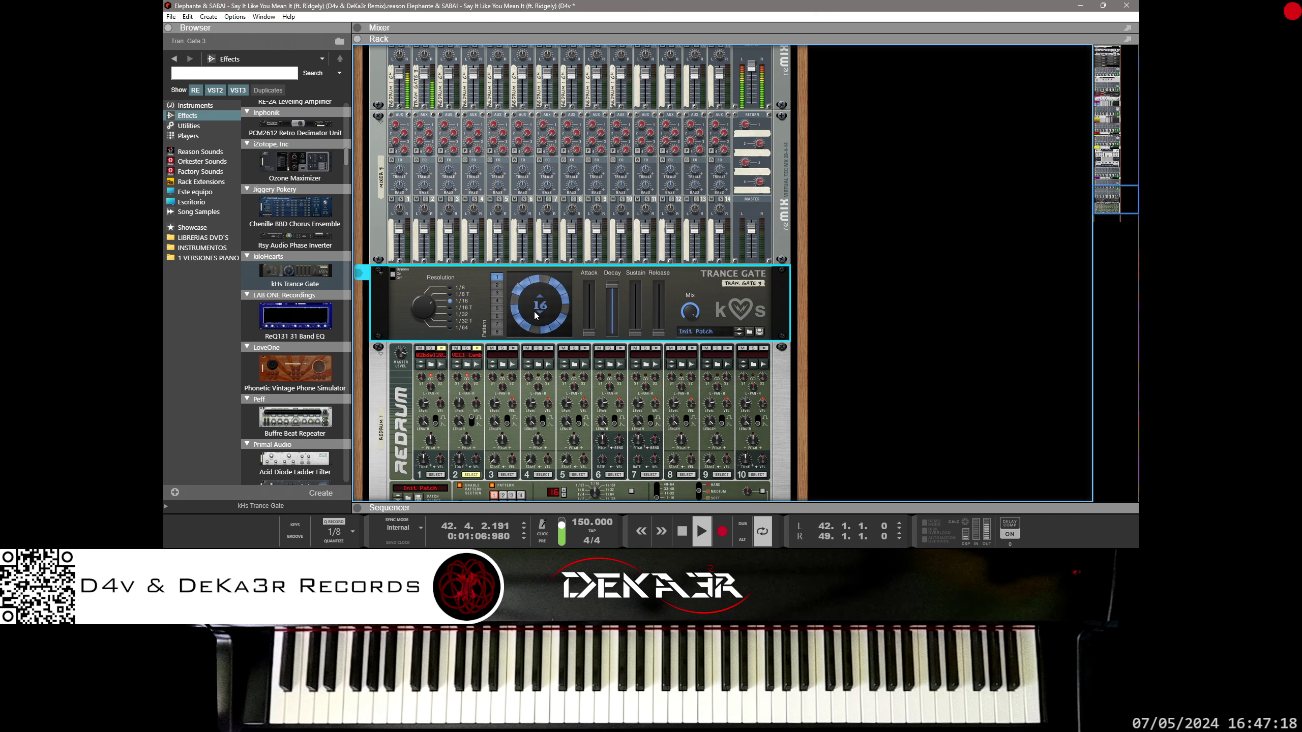
{"action": "mouse_move", "coordinate": [612, 298]}
{"action": "mouse_move", "coordinate": [611, 297]}
{"action": "left_mouse_down"}
{"action": "mouse_move", "coordinate": [613, 326]}
{"action": "mouse_move", "coordinate": [613, 302]}
{"action": "left_mouse_up"}
Deactivate steps 1, 5, 9 and 13 of drum 2's pattern in Redrum
{"action": "left_click", "coordinate": [652, 403]}
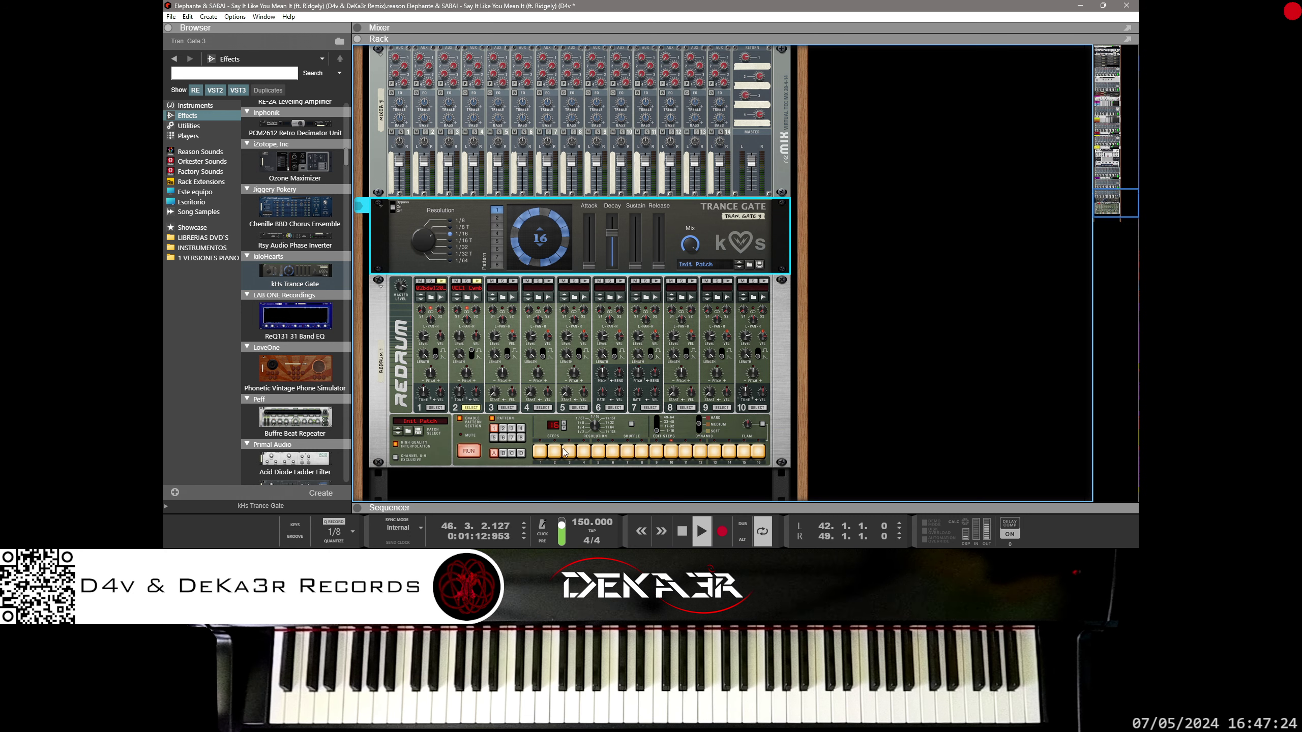
{"action": "left_click", "coordinate": [596, 452]}
{"action": "left_click", "coordinate": [655, 451]}
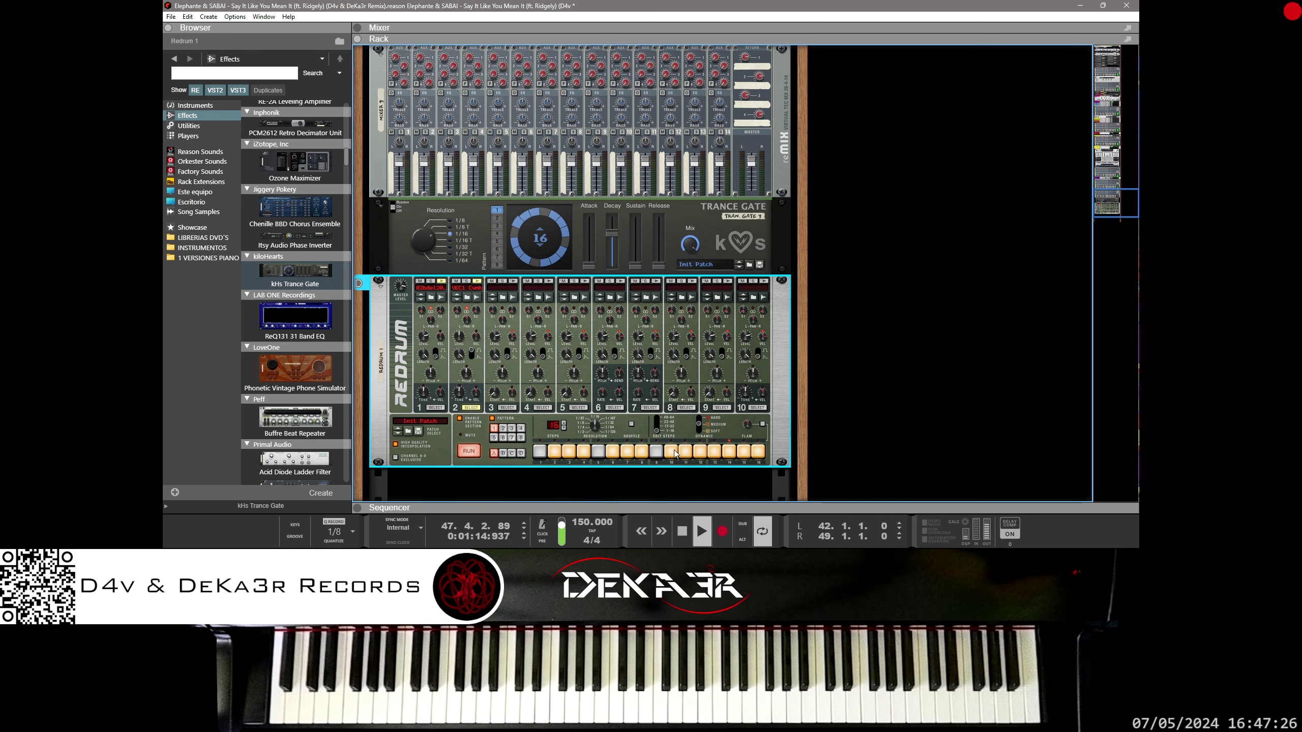
{"action": "left_click", "coordinate": [714, 451]}
Delete the Trance Gate from the rack
{"action": "left_click", "coordinate": [398, 224]}
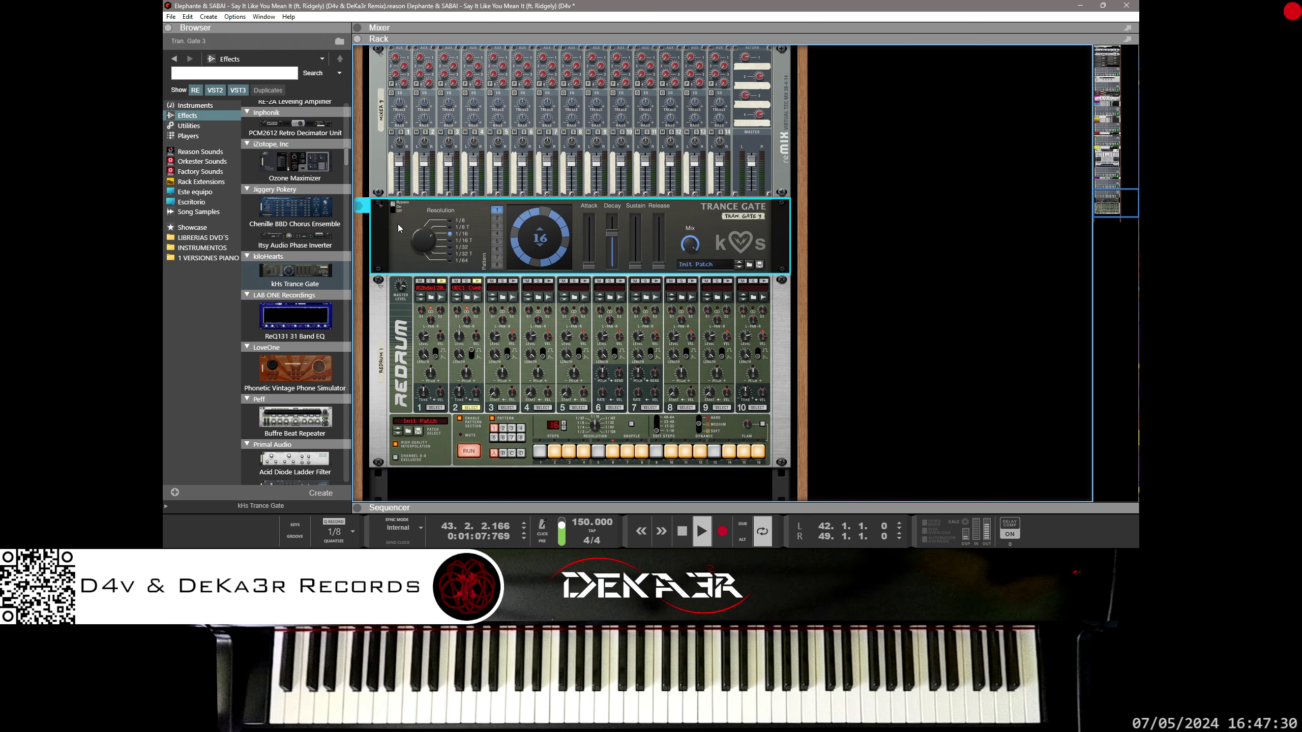
{"action": "key", "text": "Delete"}
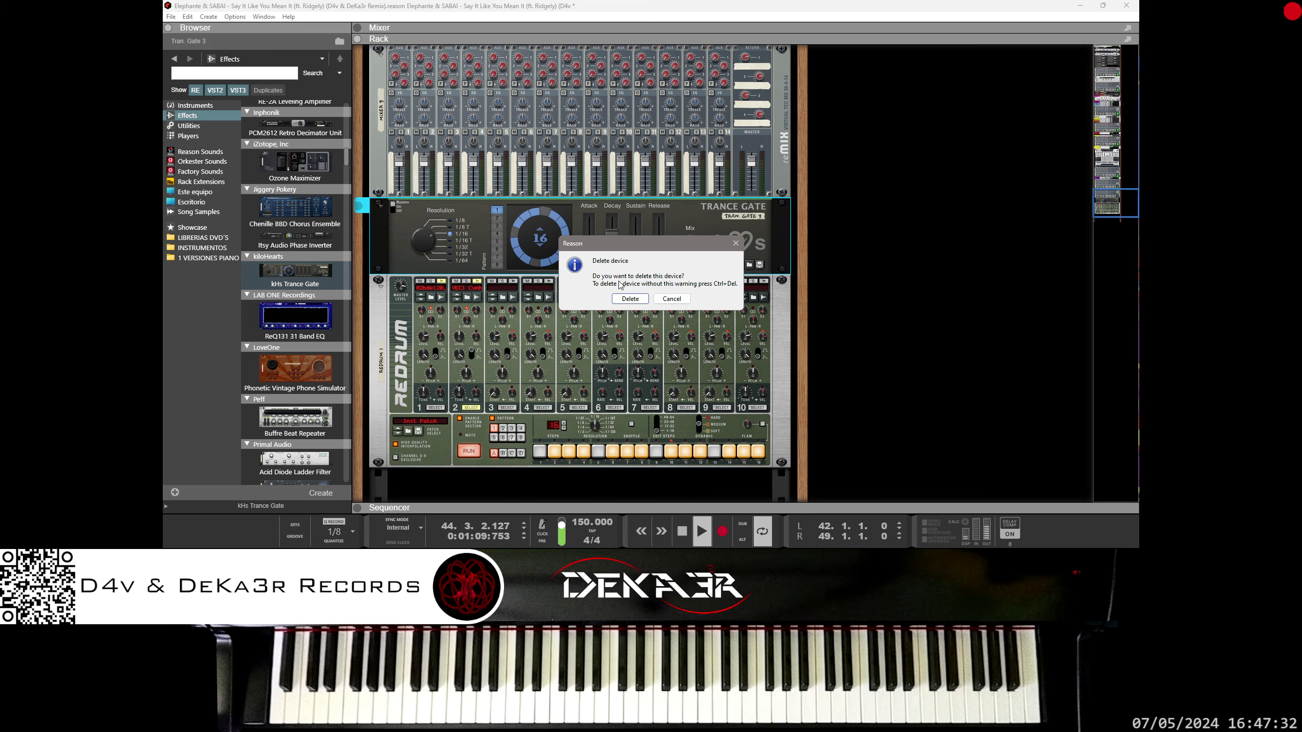
{"action": "left_click", "coordinate": [631, 298]}
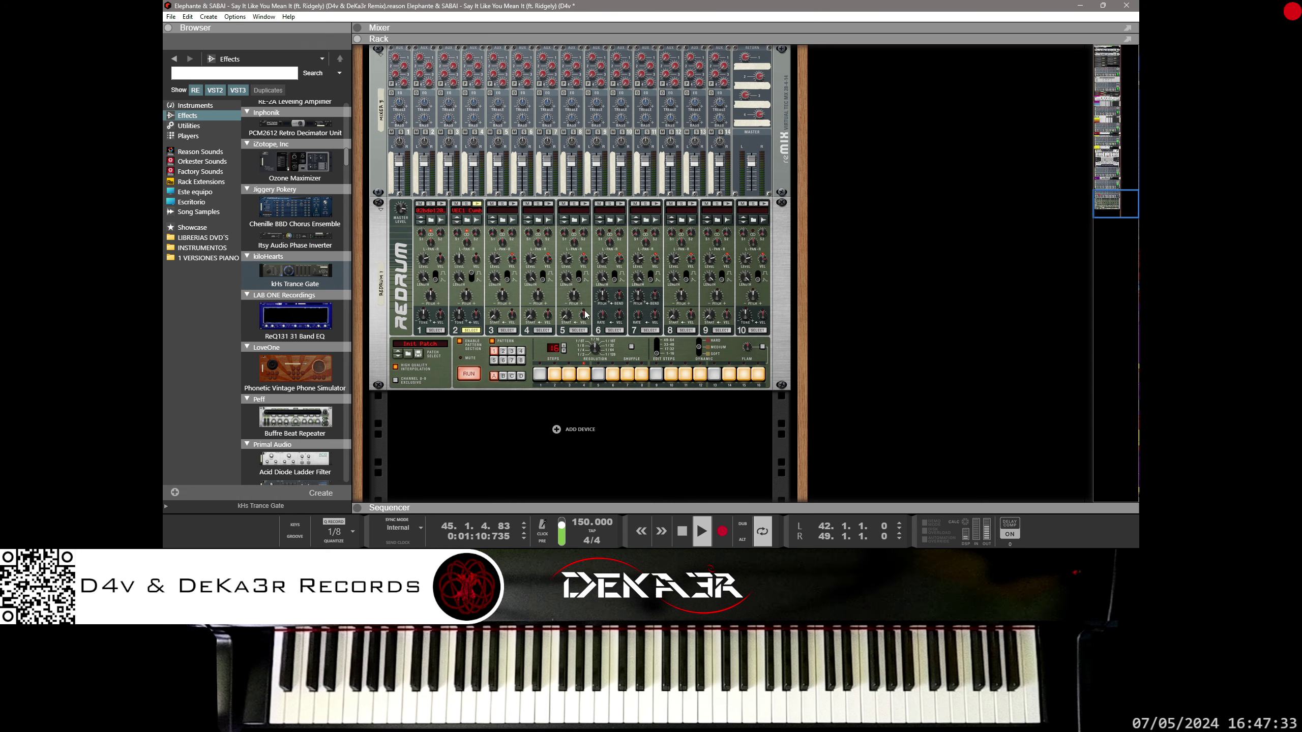
Fine-tune drum 2's Level and Length, trying a Level of 42 and a Length of 19
{"action": "left_click", "coordinate": [459, 263]}
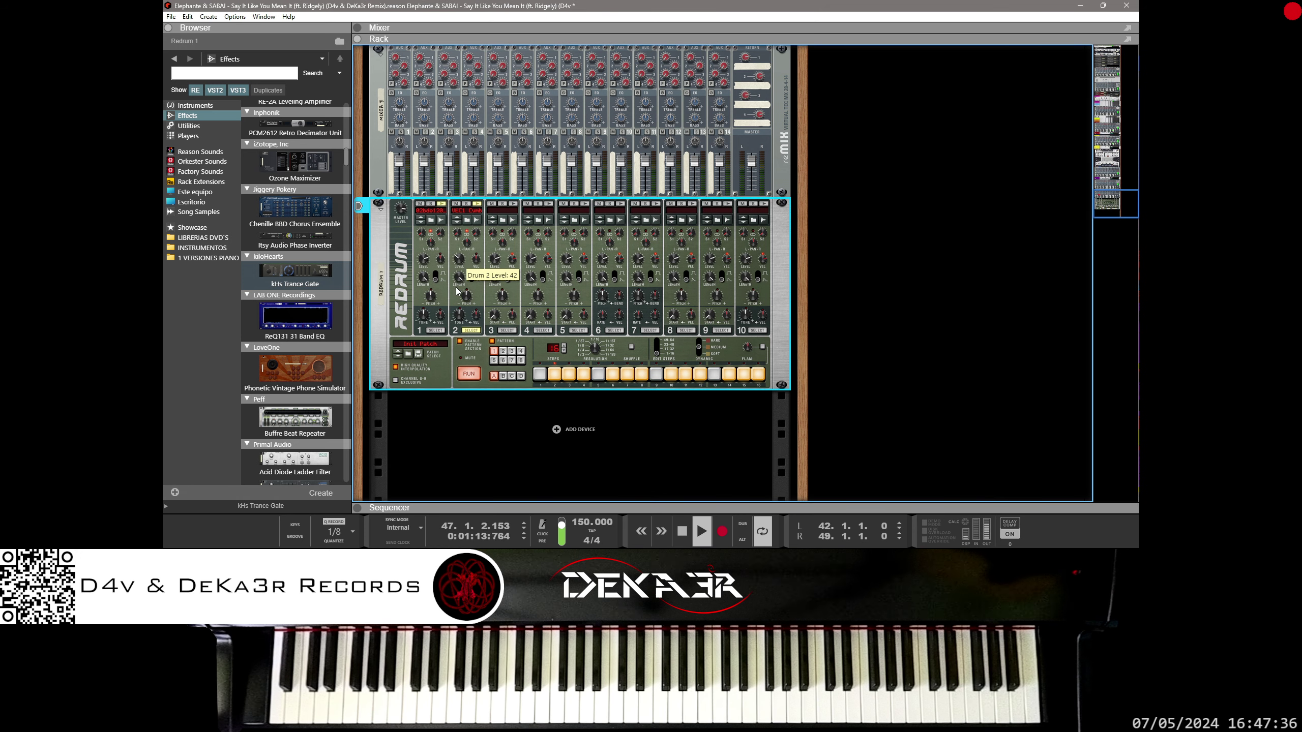
{"action": "mouse_move", "coordinate": [458, 288]}
{"action": "left_mouse_down"}
{"action": "mouse_move", "coordinate": [473, 226]}
{"action": "mouse_move", "coordinate": [461, 297]}
{"action": "mouse_move", "coordinate": [467, 273]}
{"action": "left_mouse_up"}
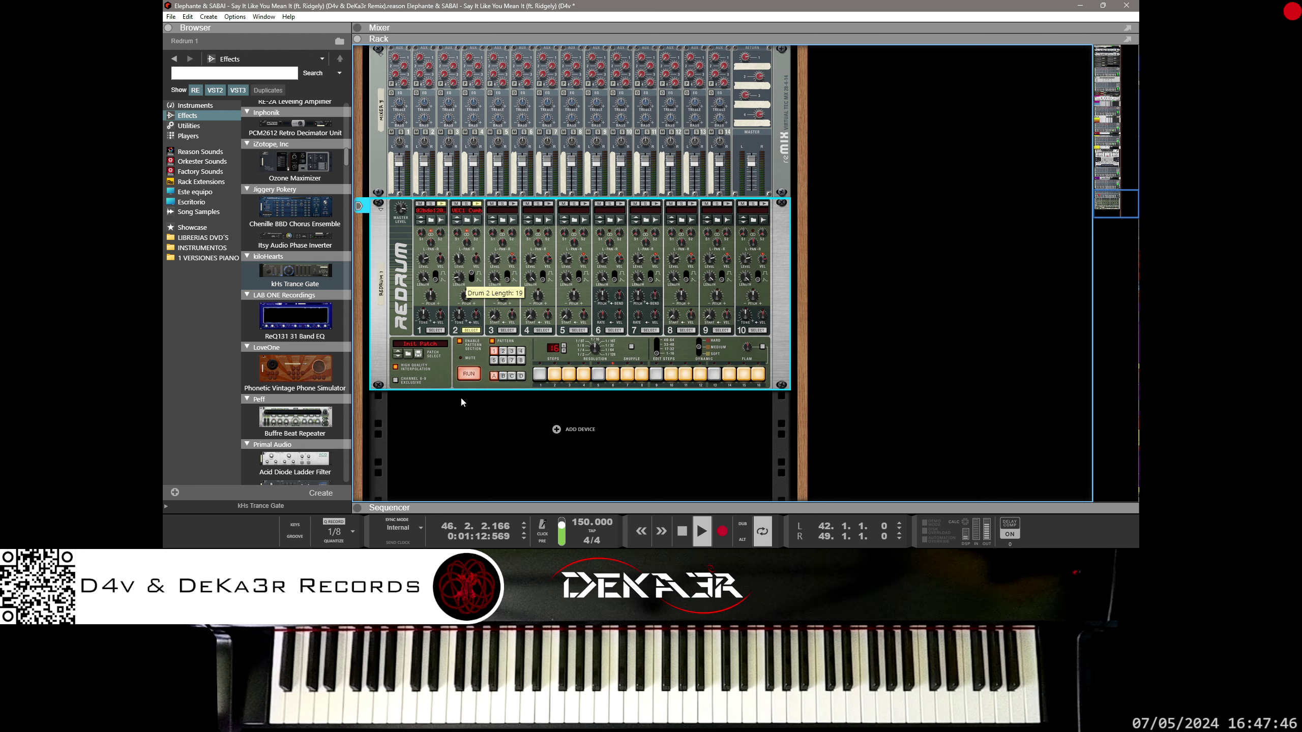
{"action": "left_click_drag", "start_coordinate": [462, 400], "coordinate": [460, 387]}
{"action": "left_click_drag", "start_coordinate": [458, 385], "coordinate": [457, 382]}
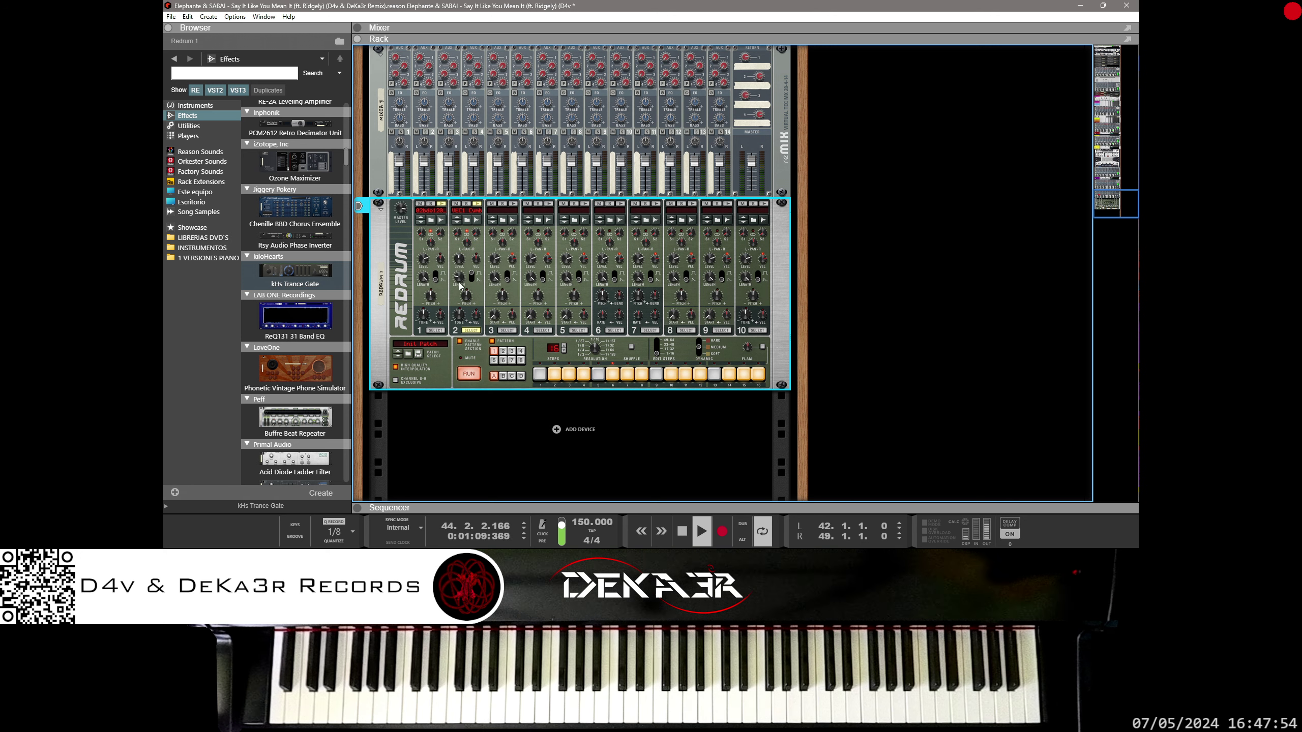
{"action": "mouse_move", "coordinate": [463, 259]}
{"action": "left_mouse_down"}
{"action": "mouse_move", "coordinate": [467, 234]}
{"action": "mouse_move", "coordinate": [461, 263]}
{"action": "left_mouse_up"}
Activate steps 5 and 13 of drum 3's pattern in Redrum and save the song
{"action": "left_click", "coordinate": [506, 330]}
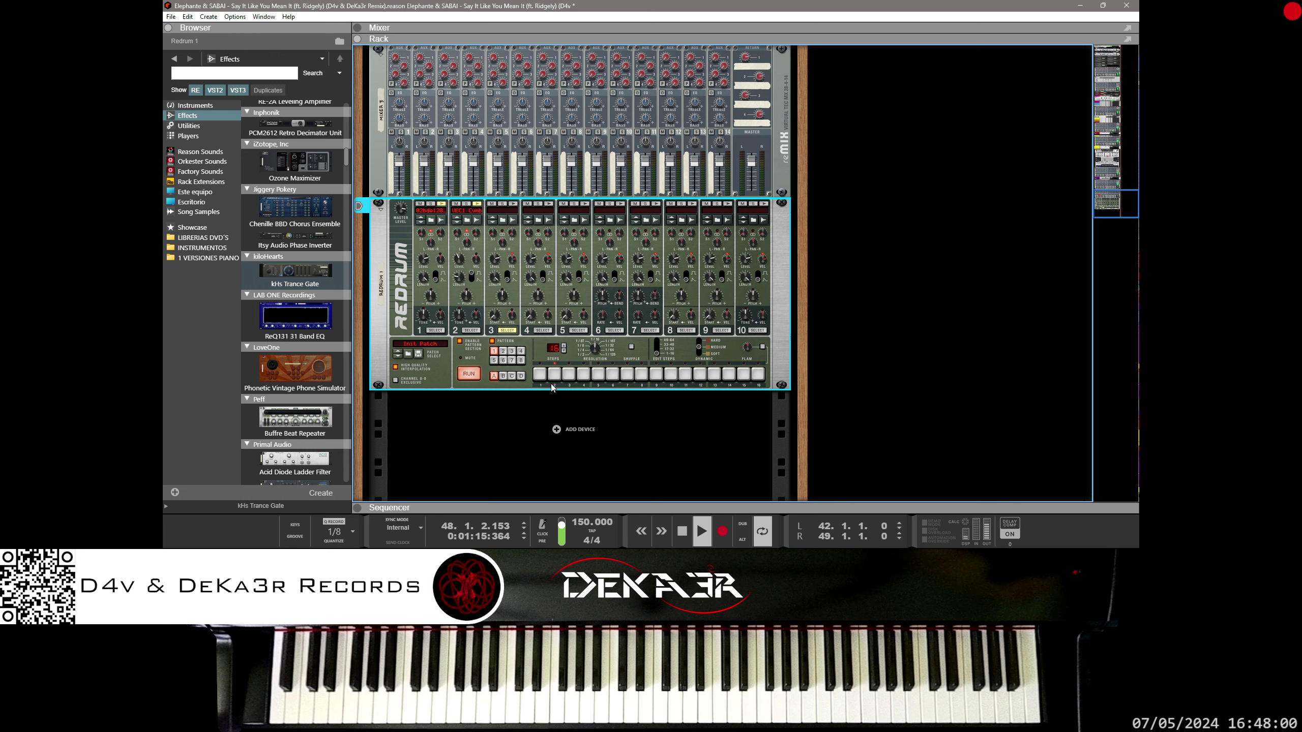
{"action": "left_click", "coordinate": [597, 374]}
{"action": "left_click", "coordinate": [713, 376]}
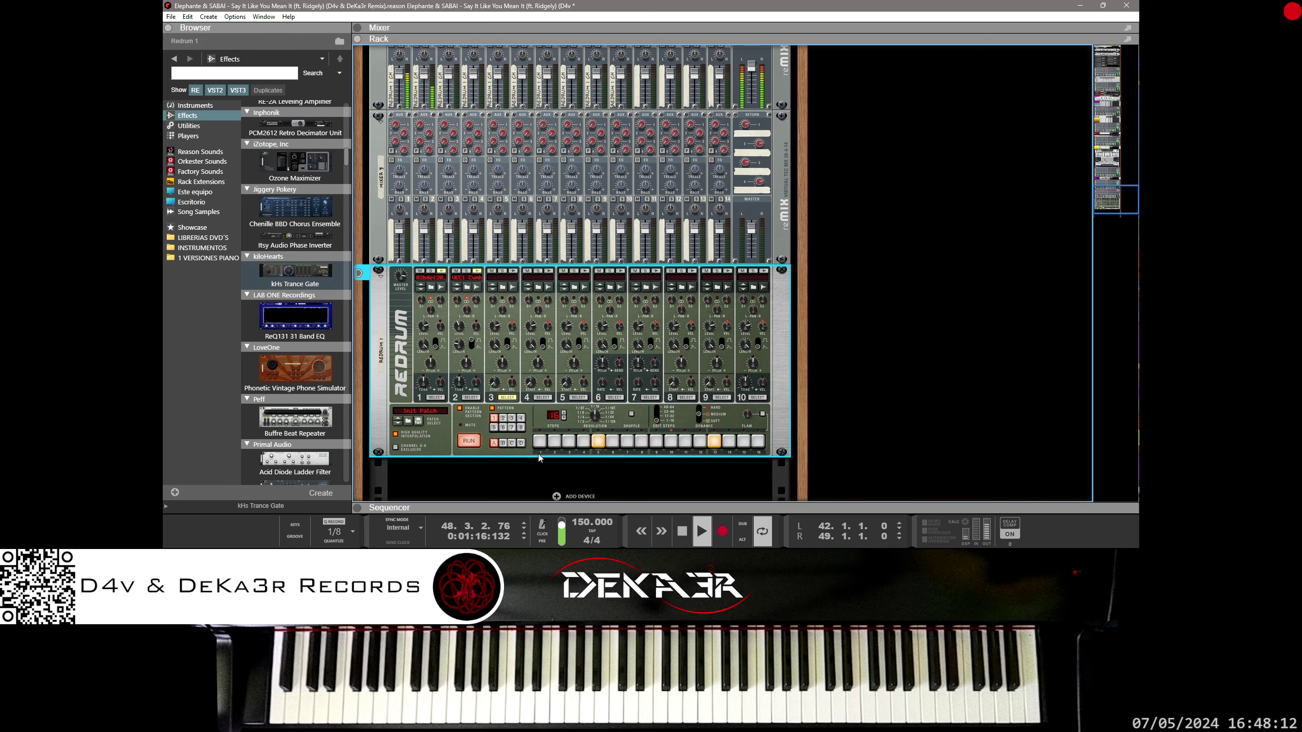
{"action": "left_click", "coordinate": [170, 16]}
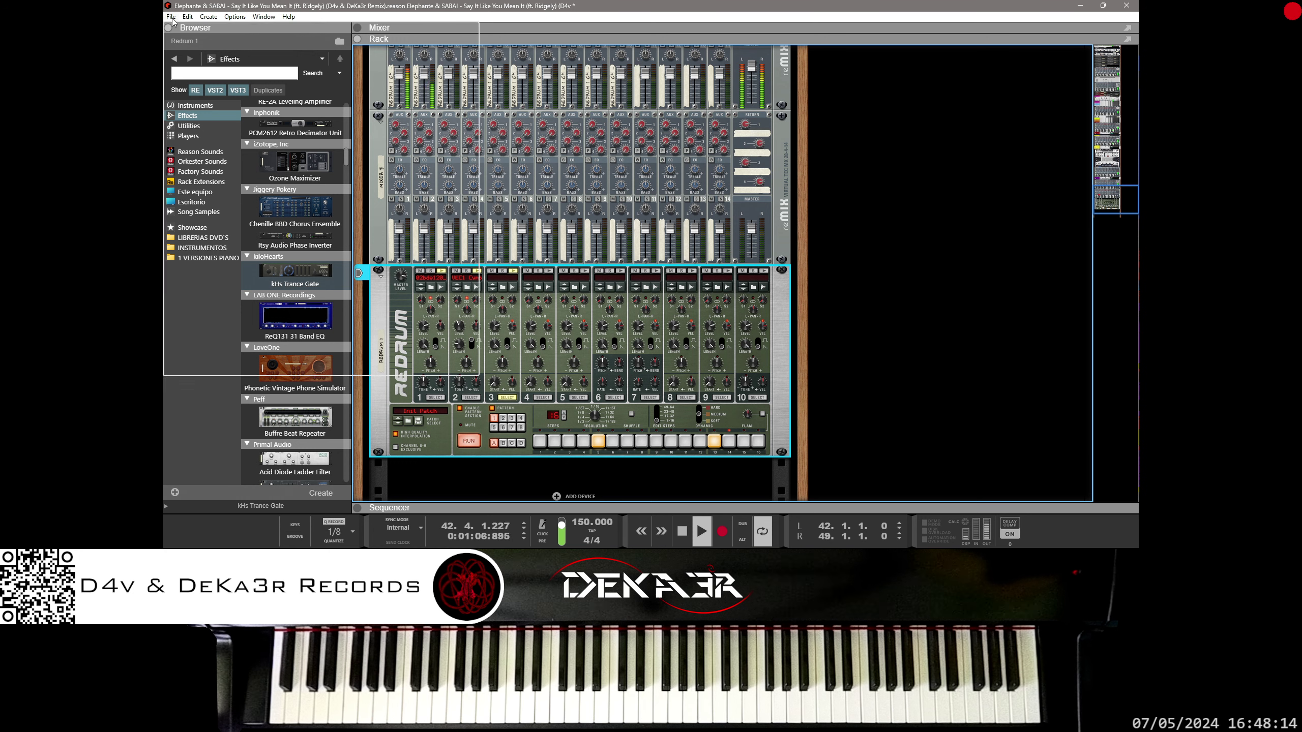
{"action": "left_click", "coordinate": [217, 116]}
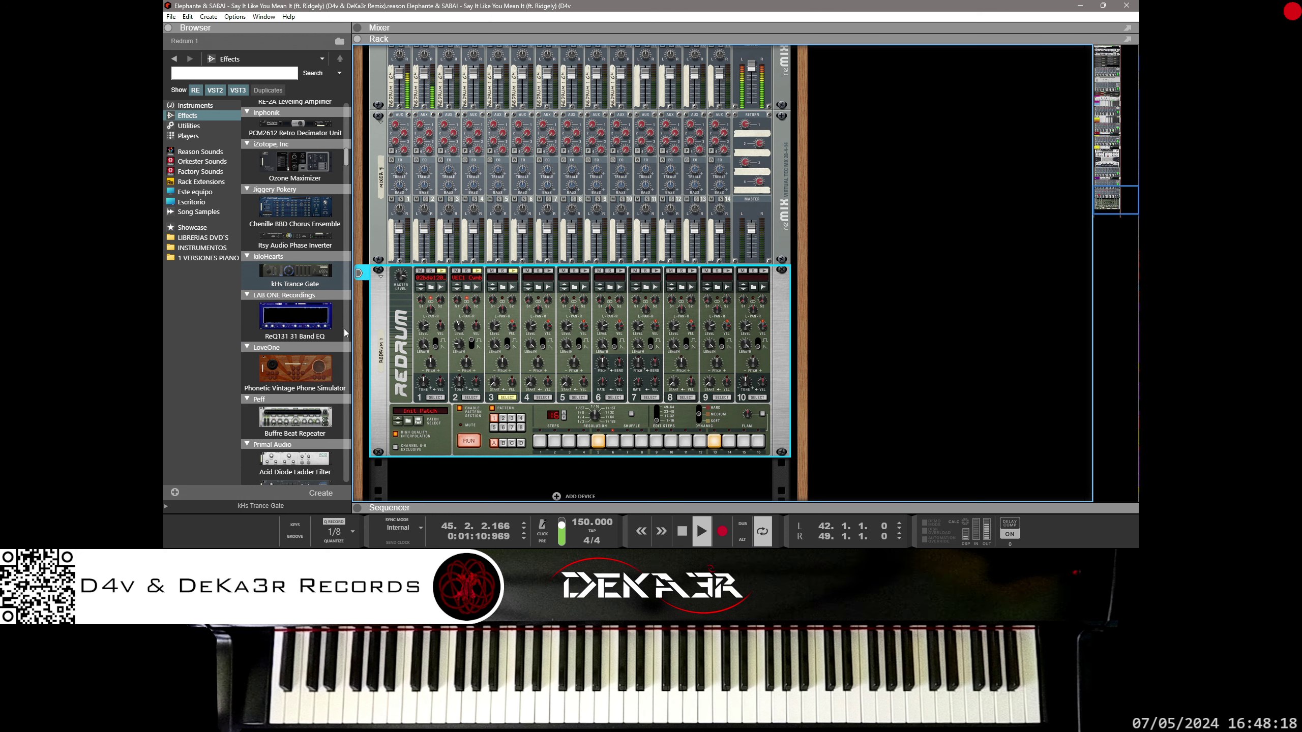
Find the VEC folder in the LIBRERIAS DVD'S sample library and expand it
{"action": "left_click", "coordinate": [199, 250]}
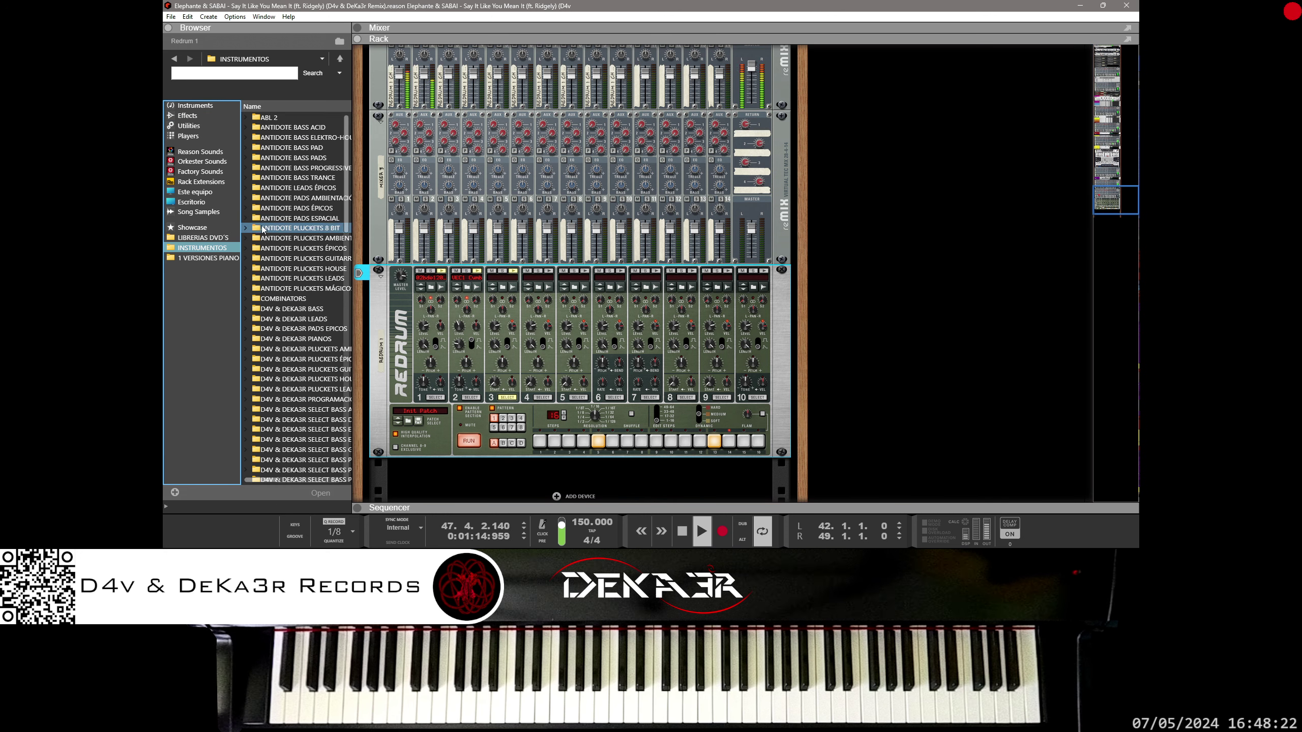
{"action": "left_click", "coordinate": [207, 260]}
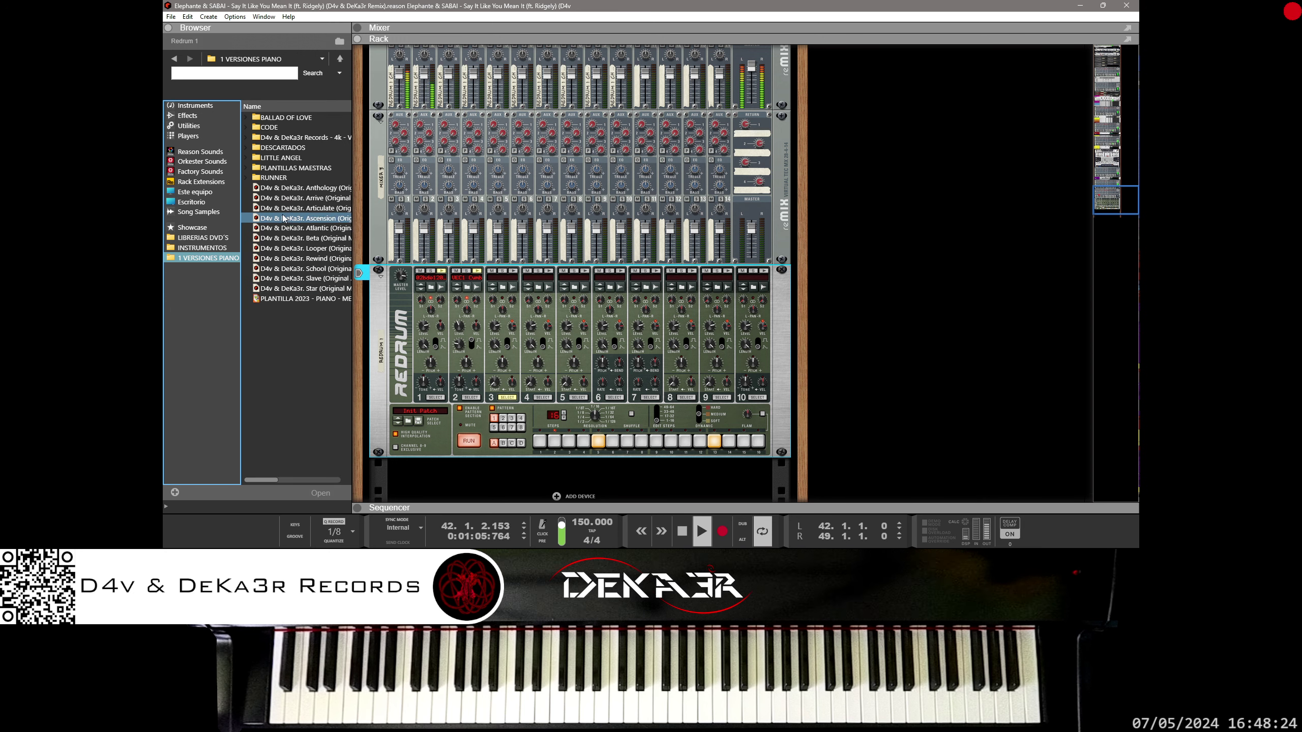
{"action": "left_click", "coordinate": [200, 240]}
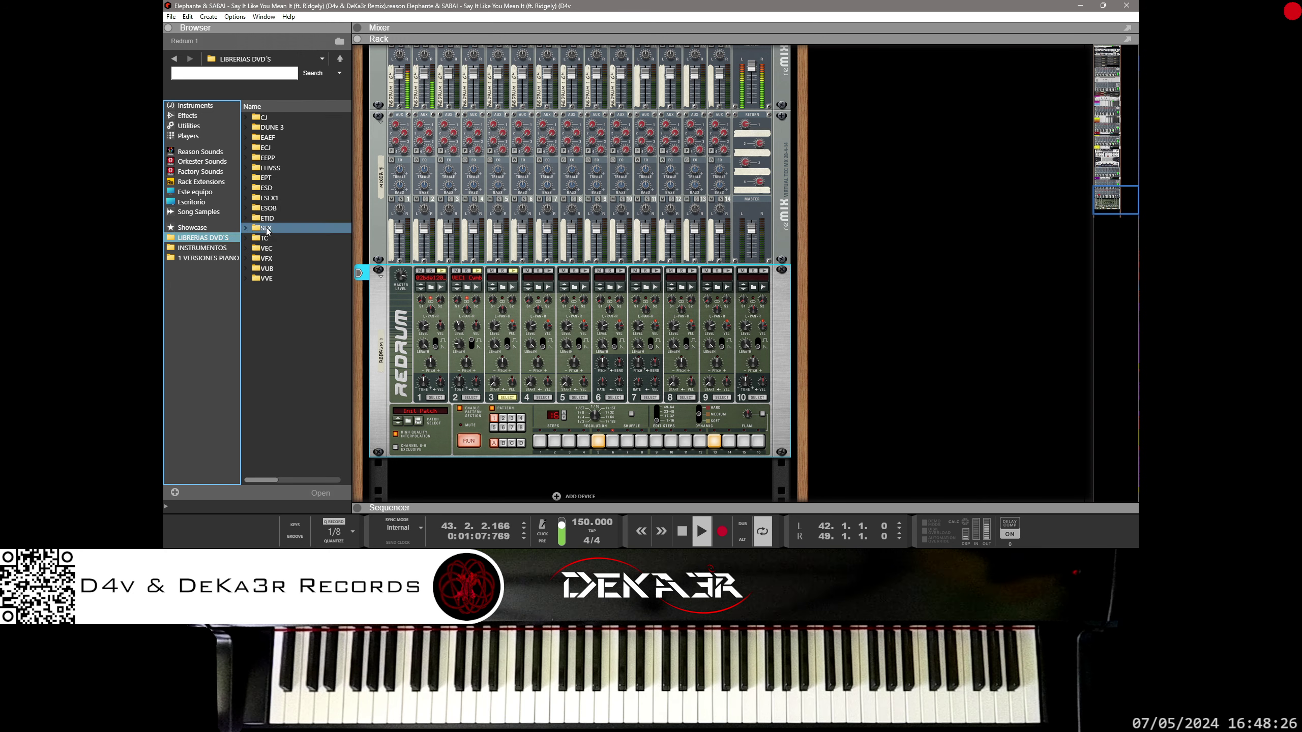
{"action": "left_click", "coordinate": [267, 250]}
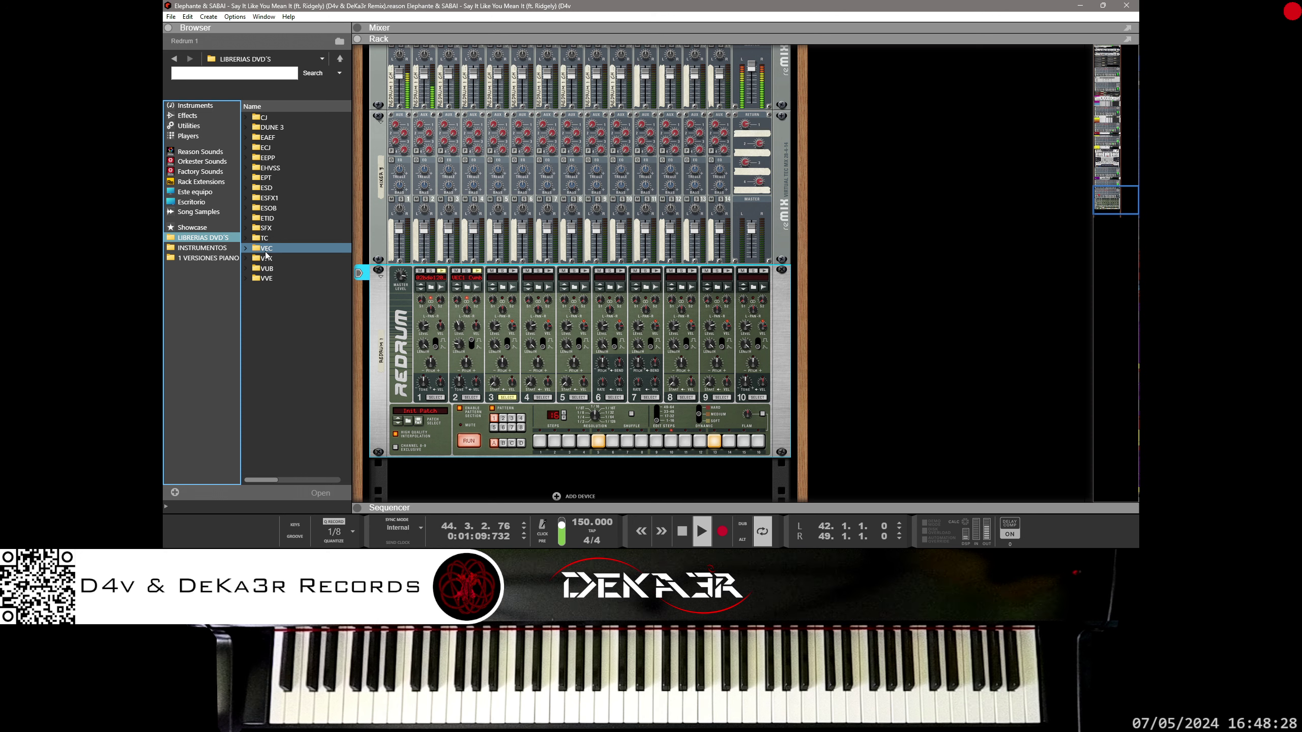
{"action": "double_click", "coordinate": [254, 250]}
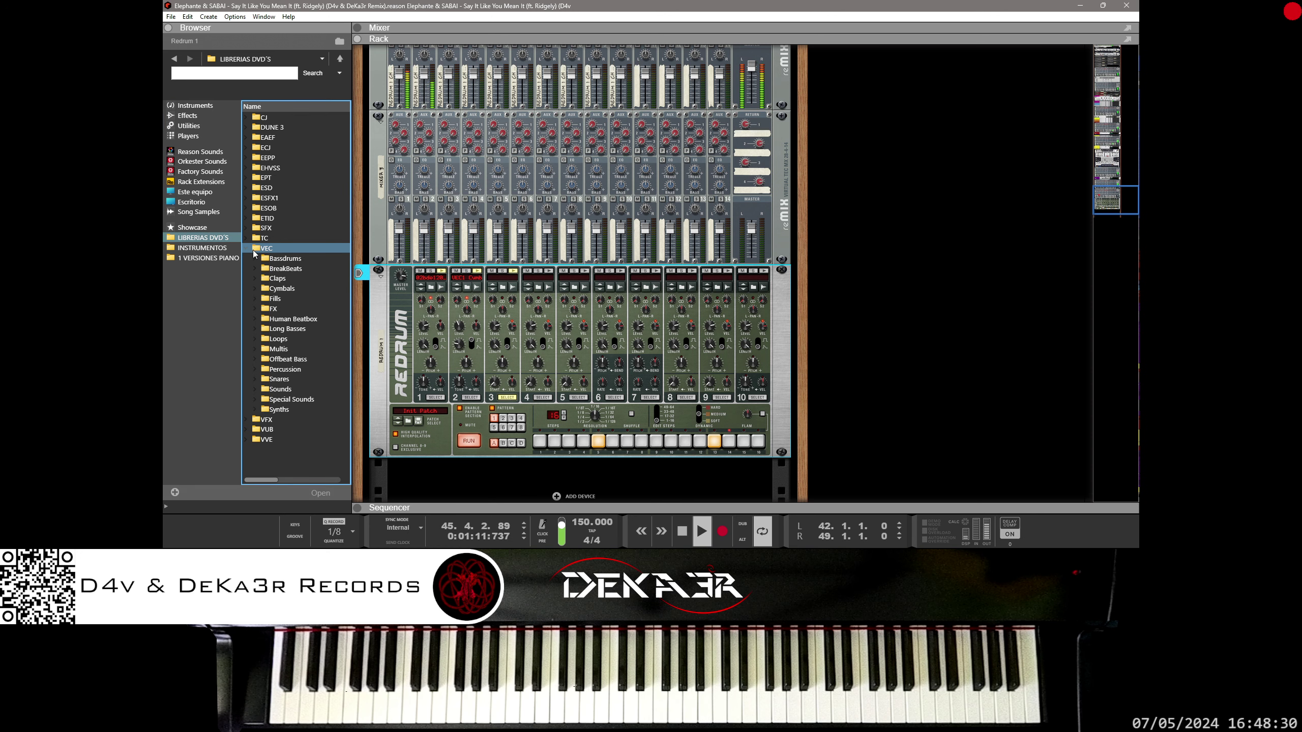
Load VEC1 Clap 001.wav from the Claps folder into Redrum's drum 3 and adjust its Level
{"action": "left_click", "coordinate": [257, 268]}
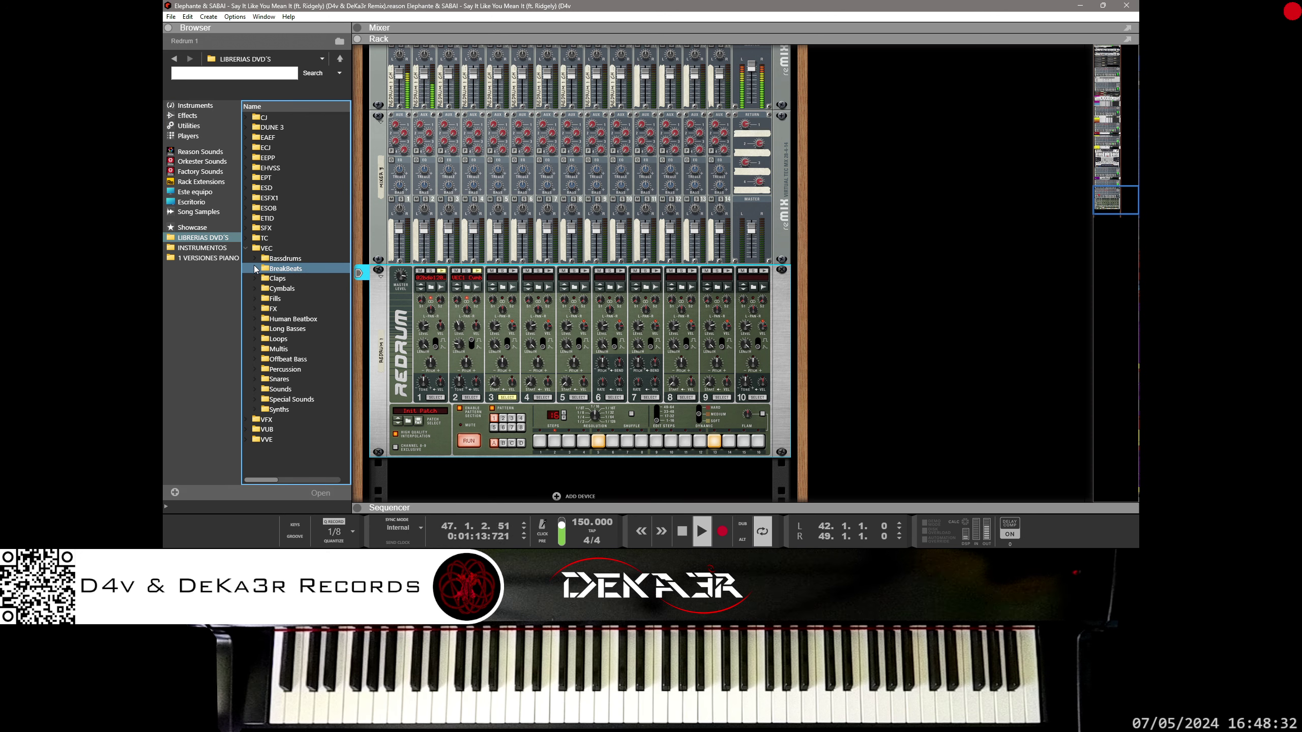
{"action": "left_click", "coordinate": [277, 279]}
{"action": "double_click", "coordinate": [256, 279]}
{"action": "left_click", "coordinate": [294, 148]}
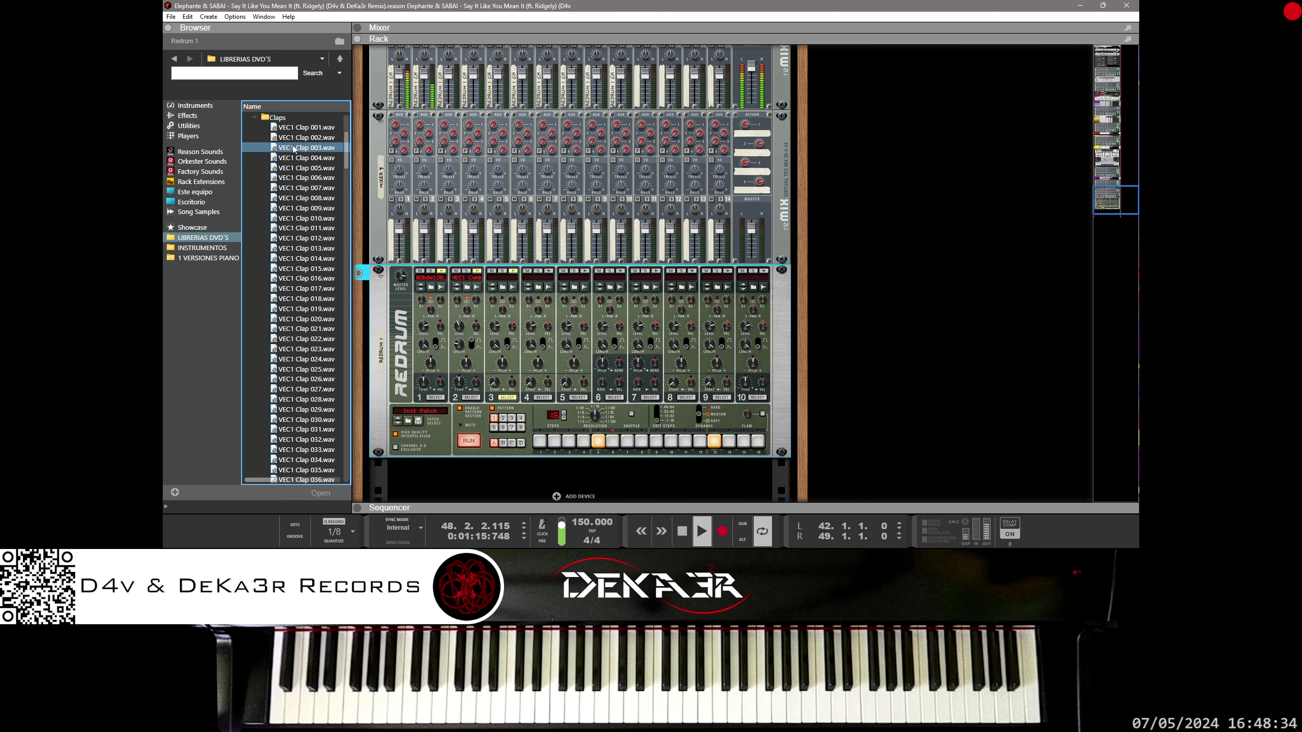
{"action": "left_click", "coordinate": [302, 127]}
{"action": "left_click_drag", "start_coordinate": [302, 127], "coordinate": [498, 304]}
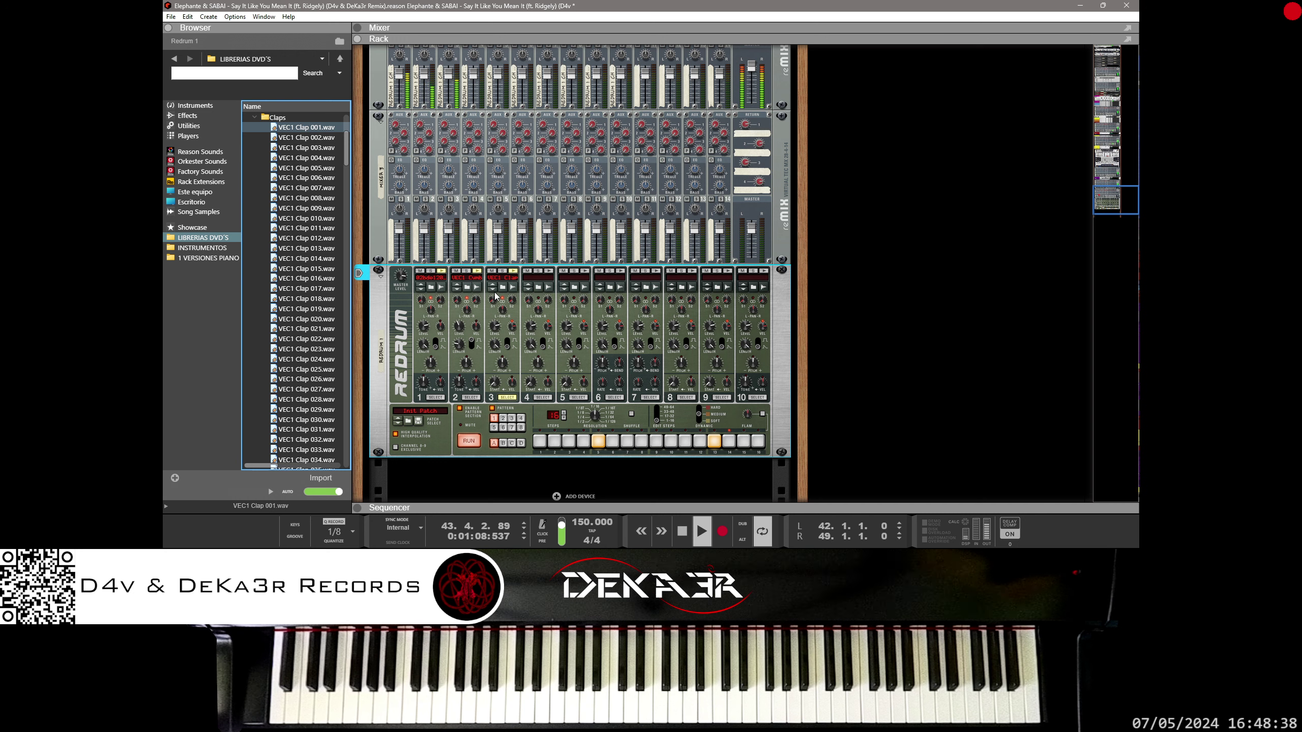
{"action": "left_click", "coordinate": [495, 295]}
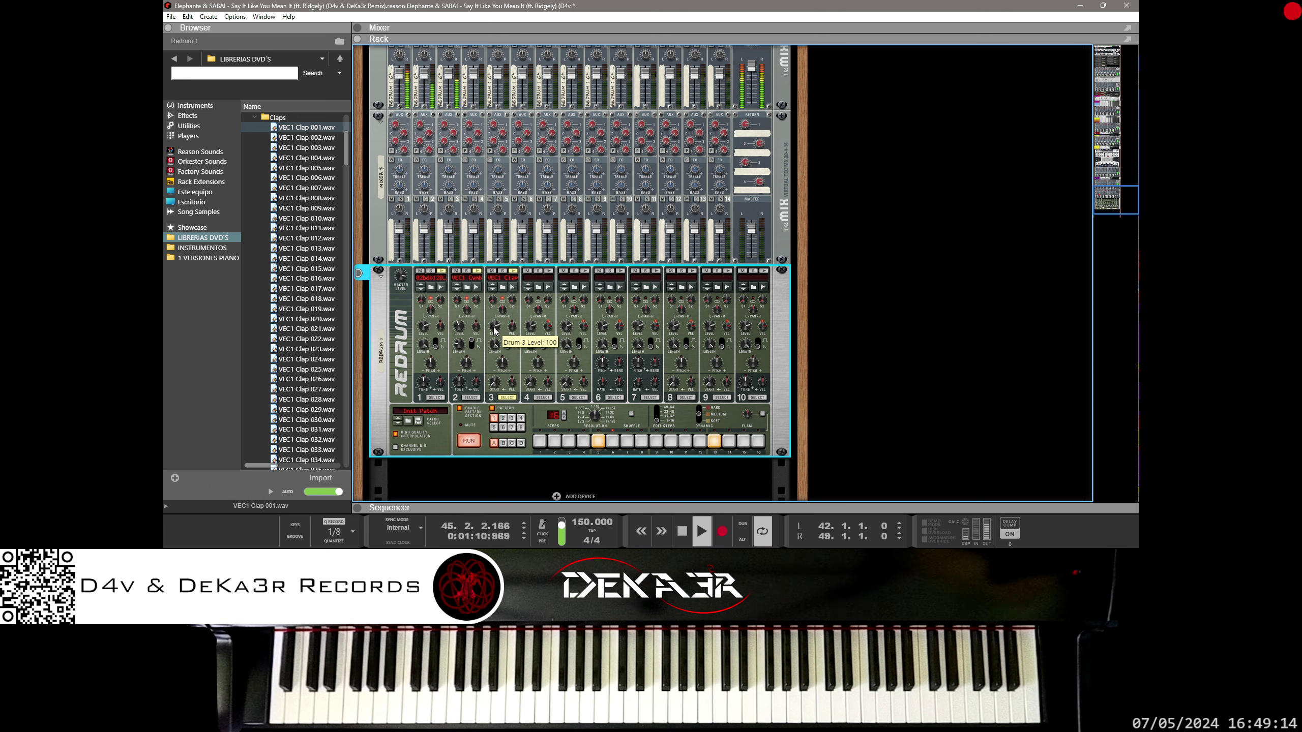
{"action": "left_click_drag", "start_coordinate": [495, 331], "coordinate": [497, 367]}
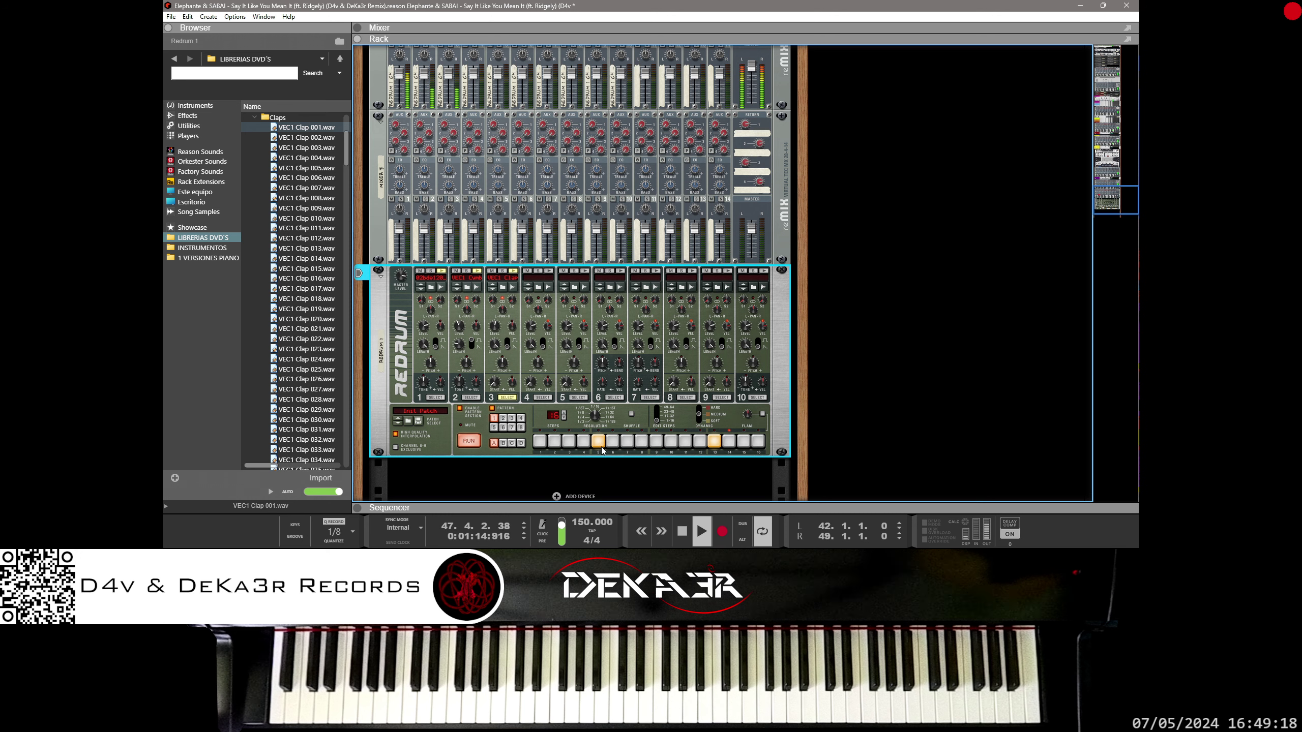
Activate steps 3, 7, 11 and 15 of drum 4's pattern in Redrum
{"action": "left_click", "coordinate": [544, 398]}
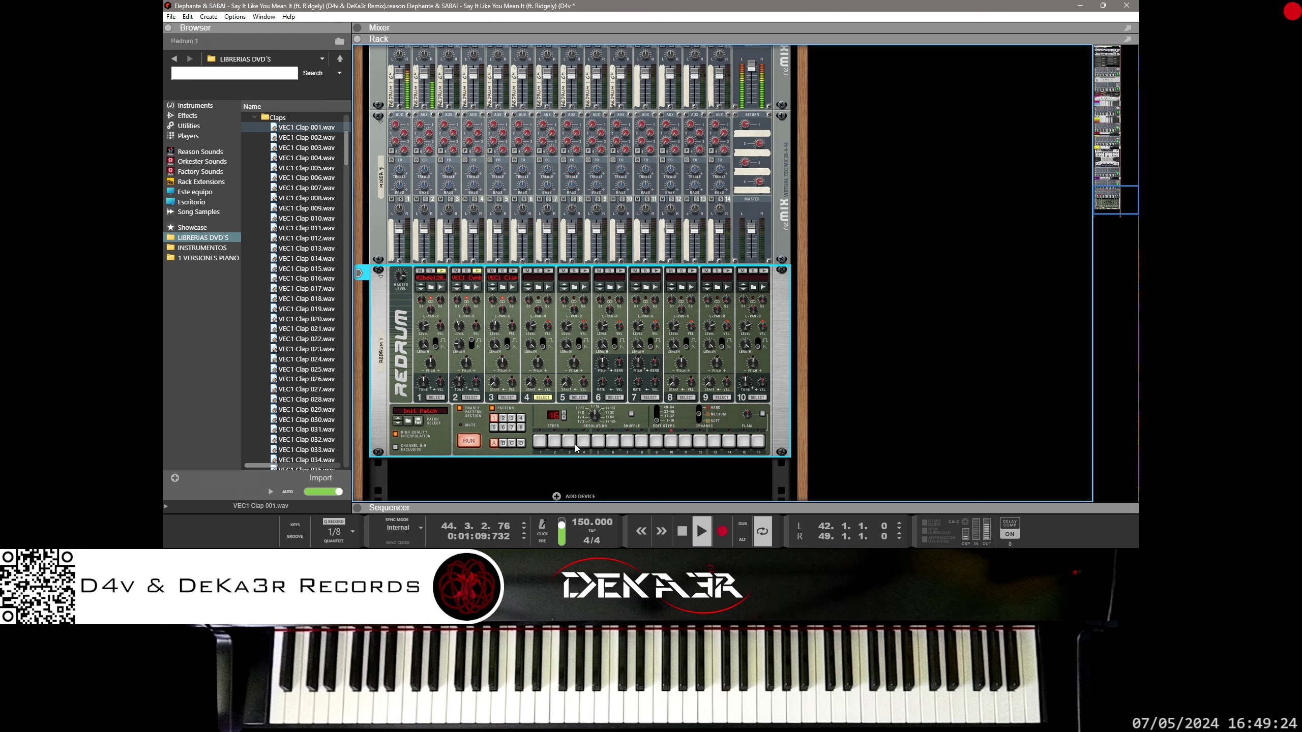
{"action": "left_click", "coordinate": [568, 440]}
{"action": "left_click", "coordinate": [627, 441]}
{"action": "left_click", "coordinate": [686, 441]}
{"action": "left_click", "coordinate": [744, 441]}
Load VEC1 Cymbals OH 001.wav from the VEC Cymbals Open HH folder into drum 4 and save the song
{"action": "scroll", "coordinate": [287, 170], "scroll_direction": "up", "scroll_amount": 5}
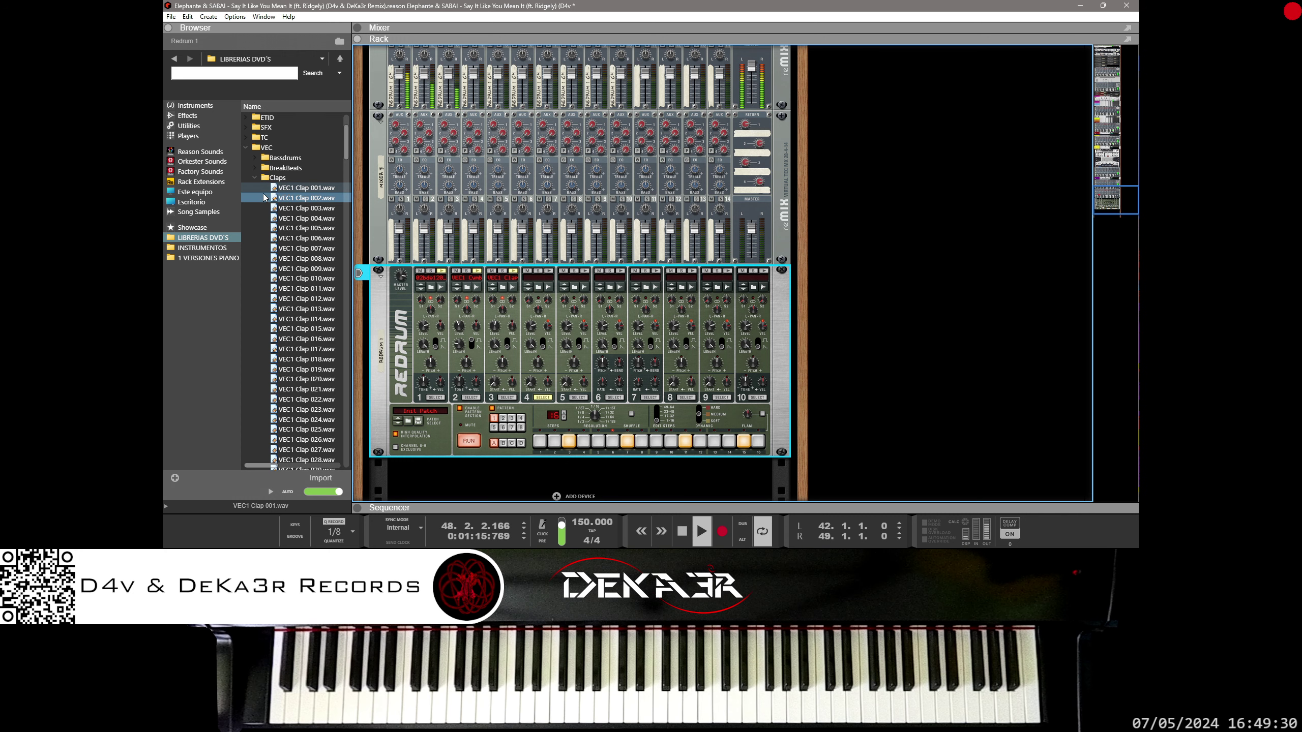
{"action": "left_click", "coordinate": [264, 219]}
{"action": "left_click", "coordinate": [277, 289]}
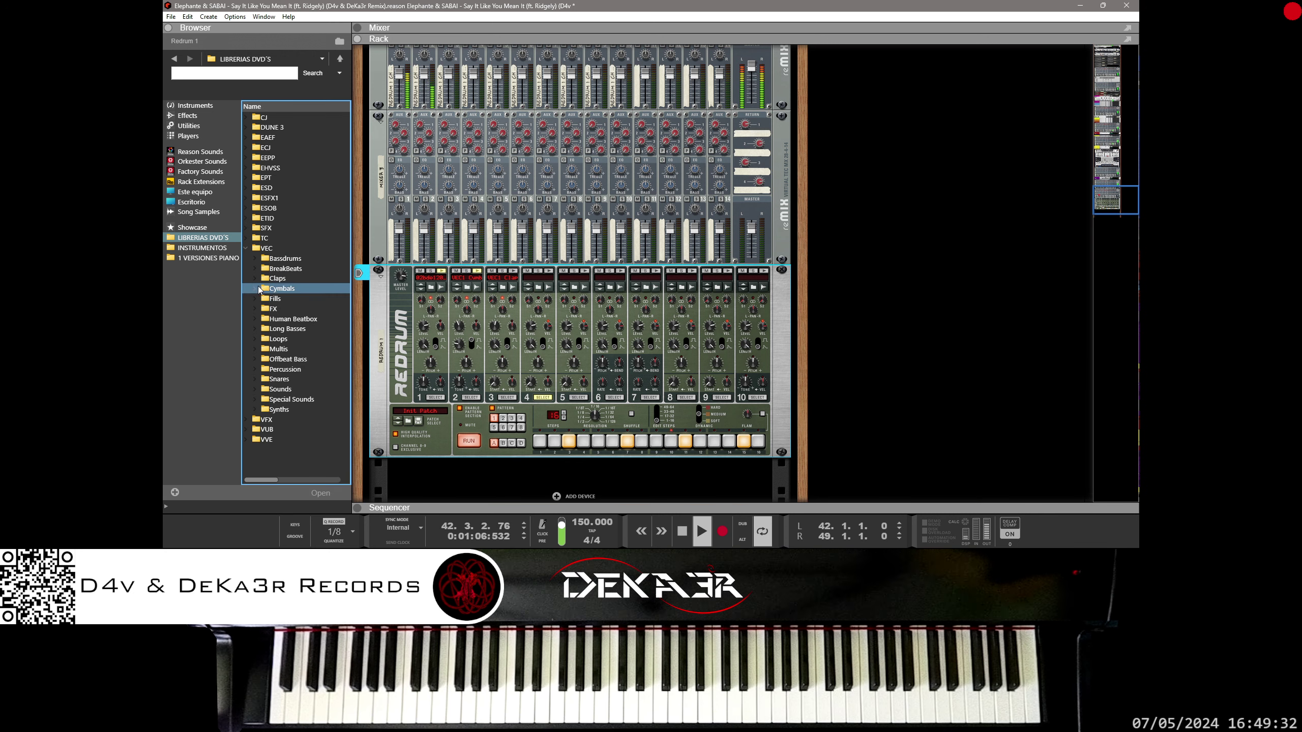
{"action": "left_click", "coordinate": [255, 288]}
{"action": "left_click", "coordinate": [268, 308]}
{"action": "left_click", "coordinate": [265, 319]}
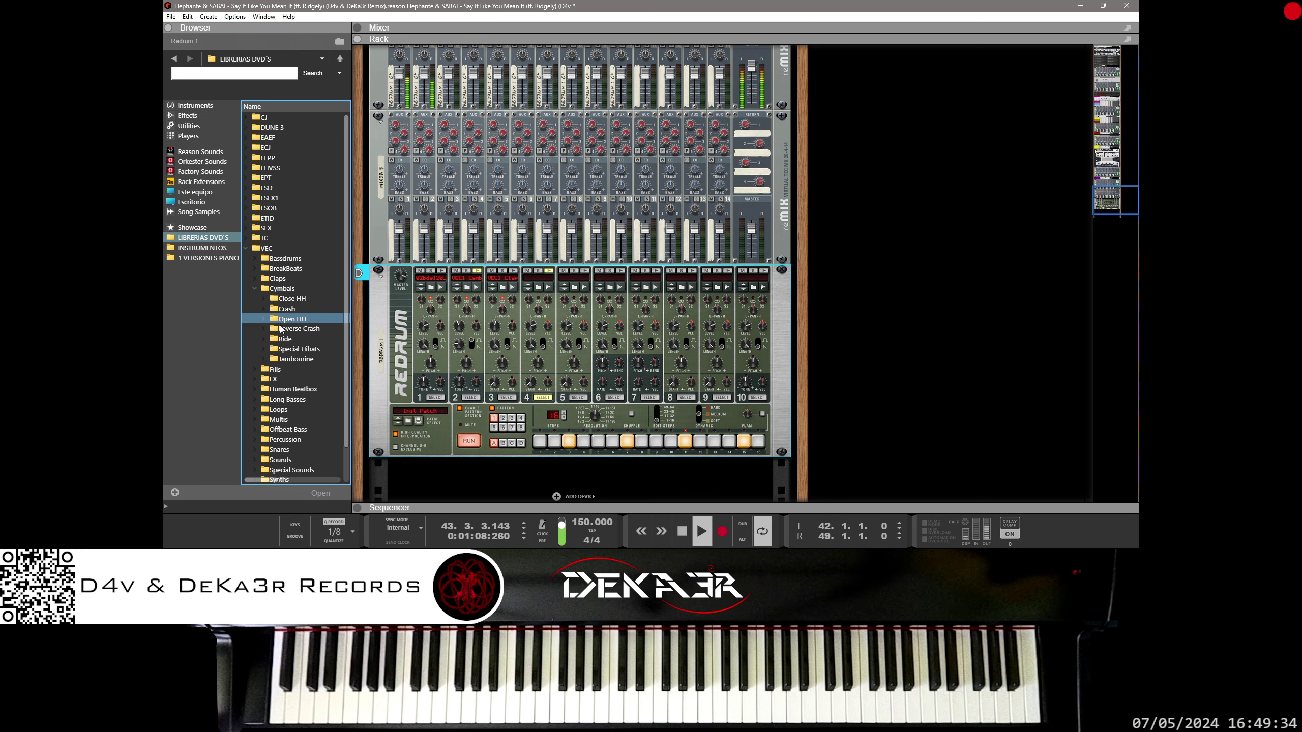
{"action": "double_click", "coordinate": [283, 318]}
{"action": "left_click_drag", "start_coordinate": [308, 127], "coordinate": [538, 295]}
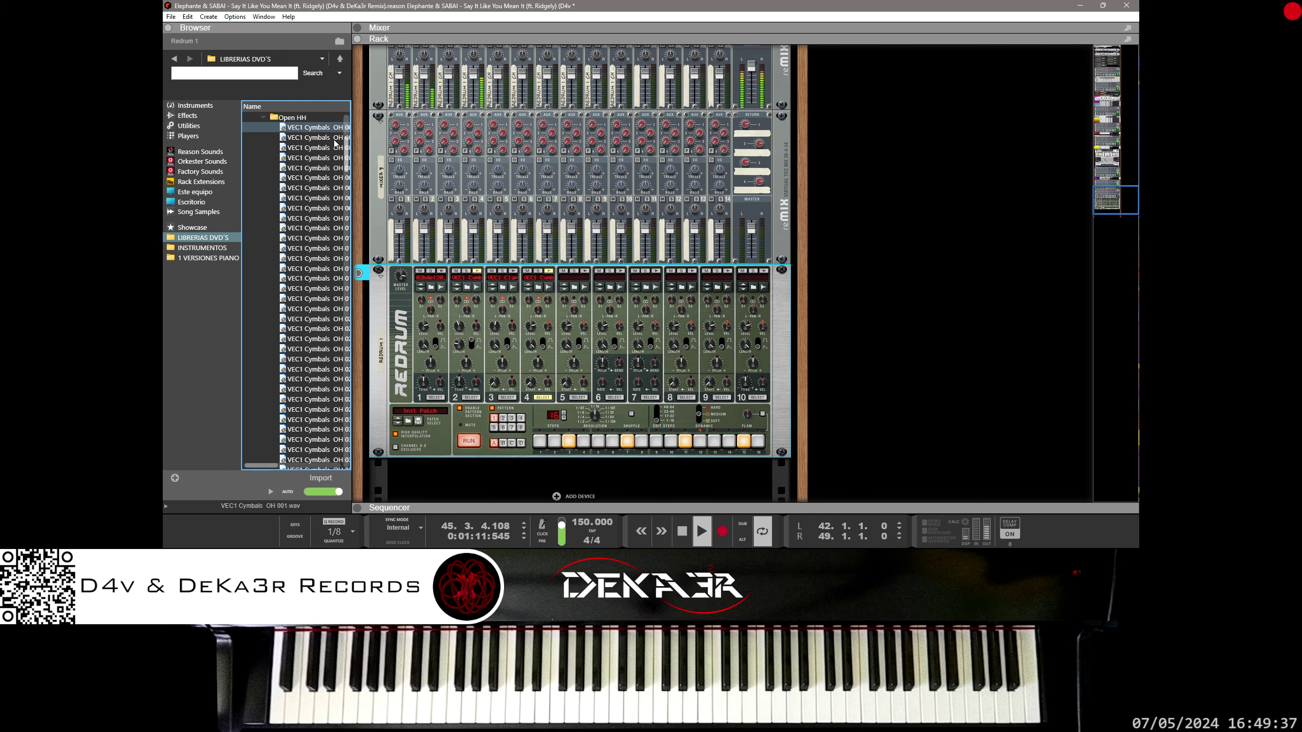
{"action": "left_click", "coordinate": [171, 16]}
{"action": "left_click", "coordinate": [198, 98]}
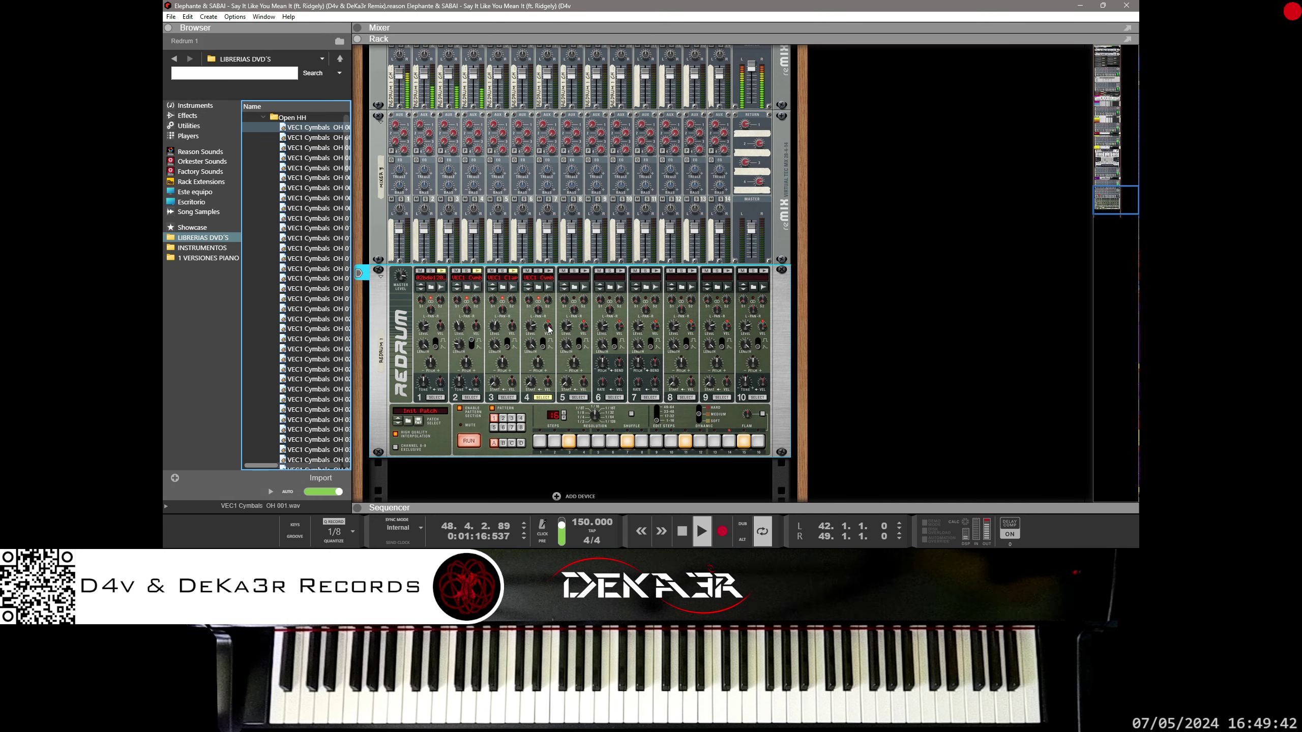
Set drum 4's Level to about 69 and save the song
{"action": "left_click_drag", "start_coordinate": [535, 332], "coordinate": [531, 336]}
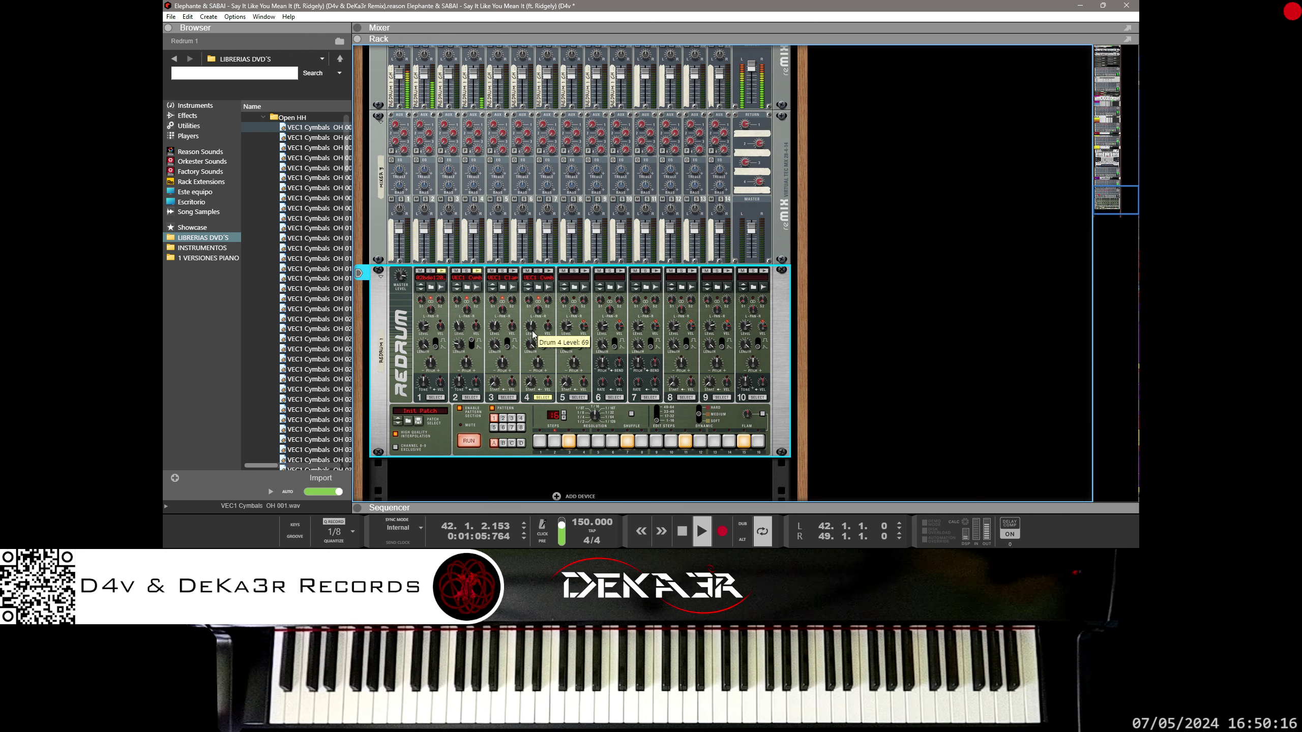
{"action": "scroll", "coordinate": [533, 336], "scroll_direction": "down", "scroll_amount": 1}
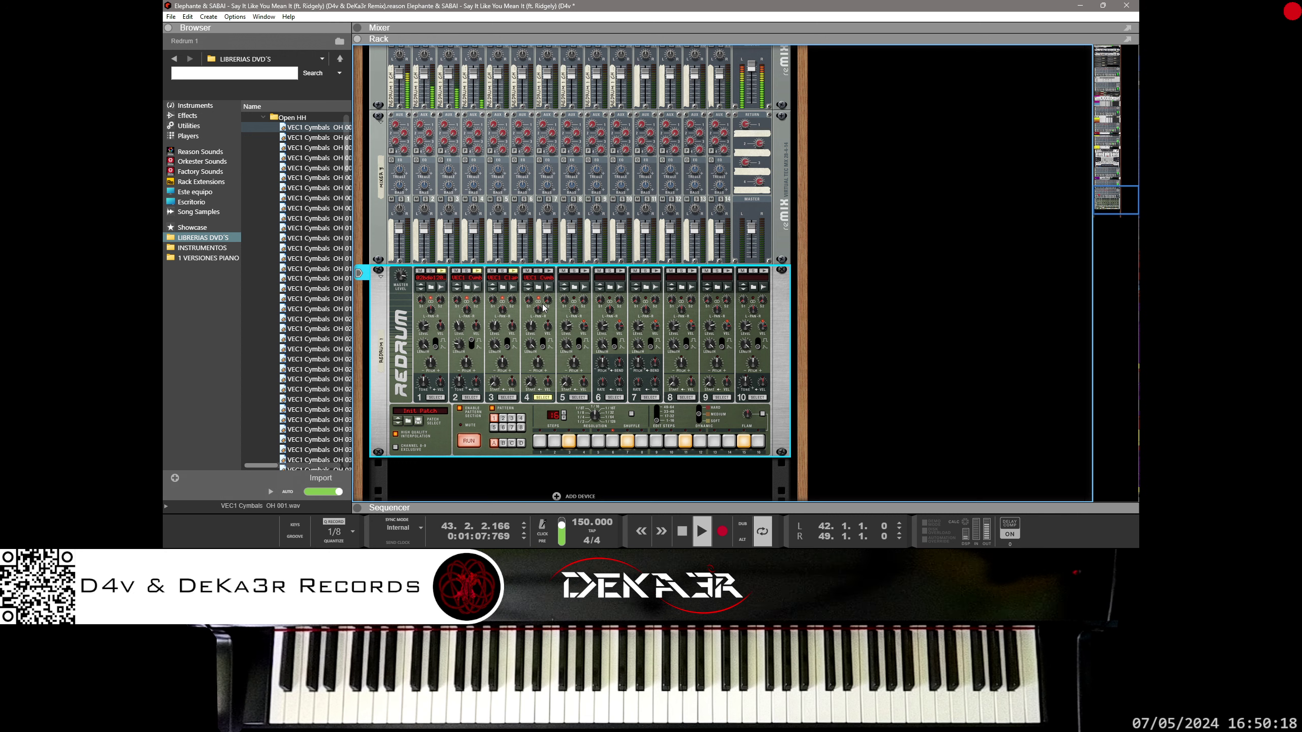
{"action": "left_click", "coordinate": [171, 16]}
{"action": "left_click", "coordinate": [189, 94]}
Activate steps 3, 7, 11 and 15 of drum 5's pattern in Redrum
{"action": "left_click", "coordinate": [578, 397]}
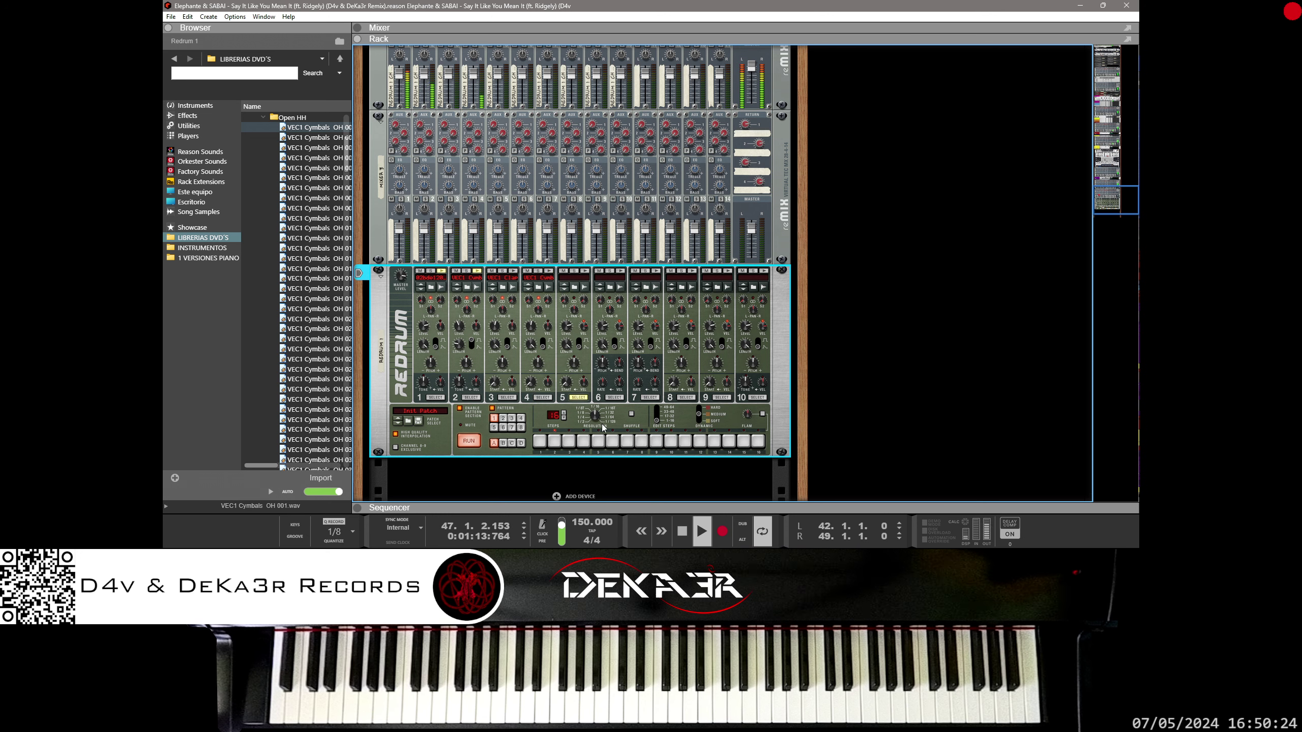
{"action": "left_click", "coordinate": [567, 442]}
{"action": "left_click", "coordinate": [685, 442]}
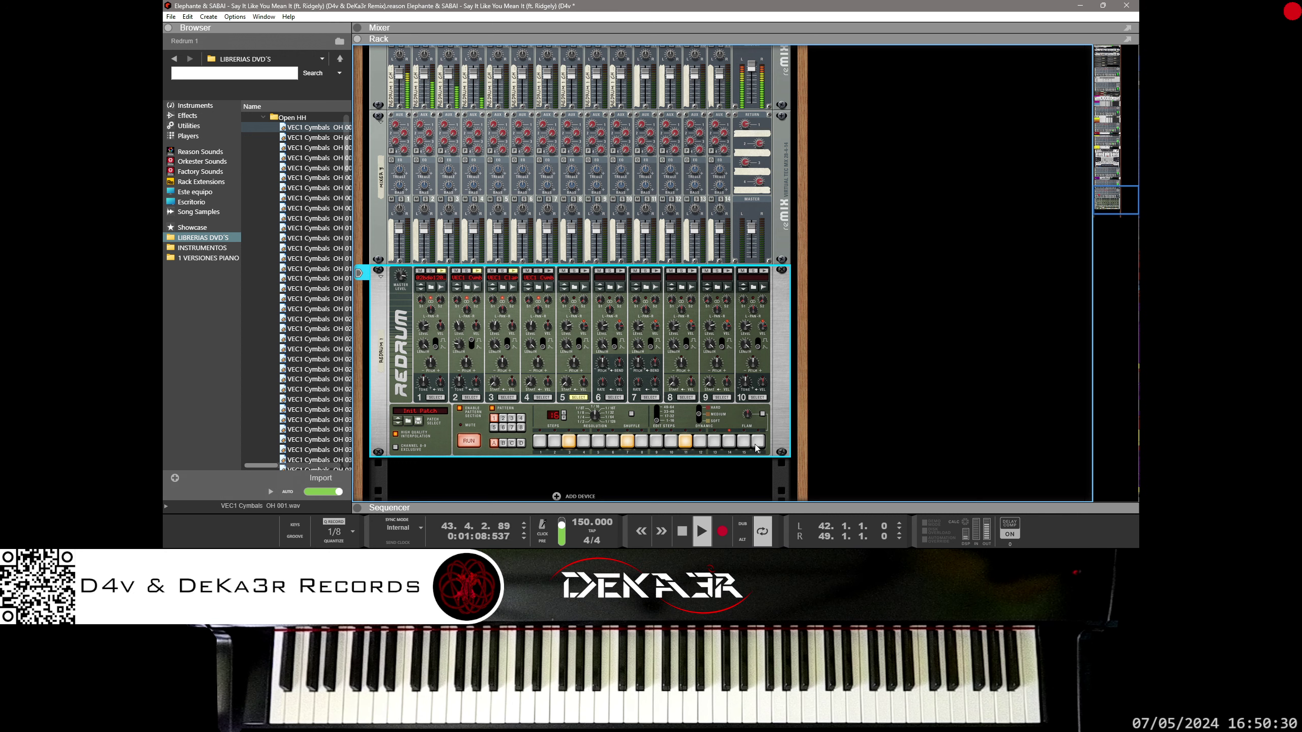
{"action": "left_click", "coordinate": [742, 442]}
Load VEC1 Cymbals RD 01.wav from the VEC Cymbals Ride folder into drum 5 and lower its Level
{"action": "scroll", "coordinate": [297, 140], "scroll_direction": "up", "scroll_amount": 2}
{"action": "left_click", "coordinate": [267, 188]}
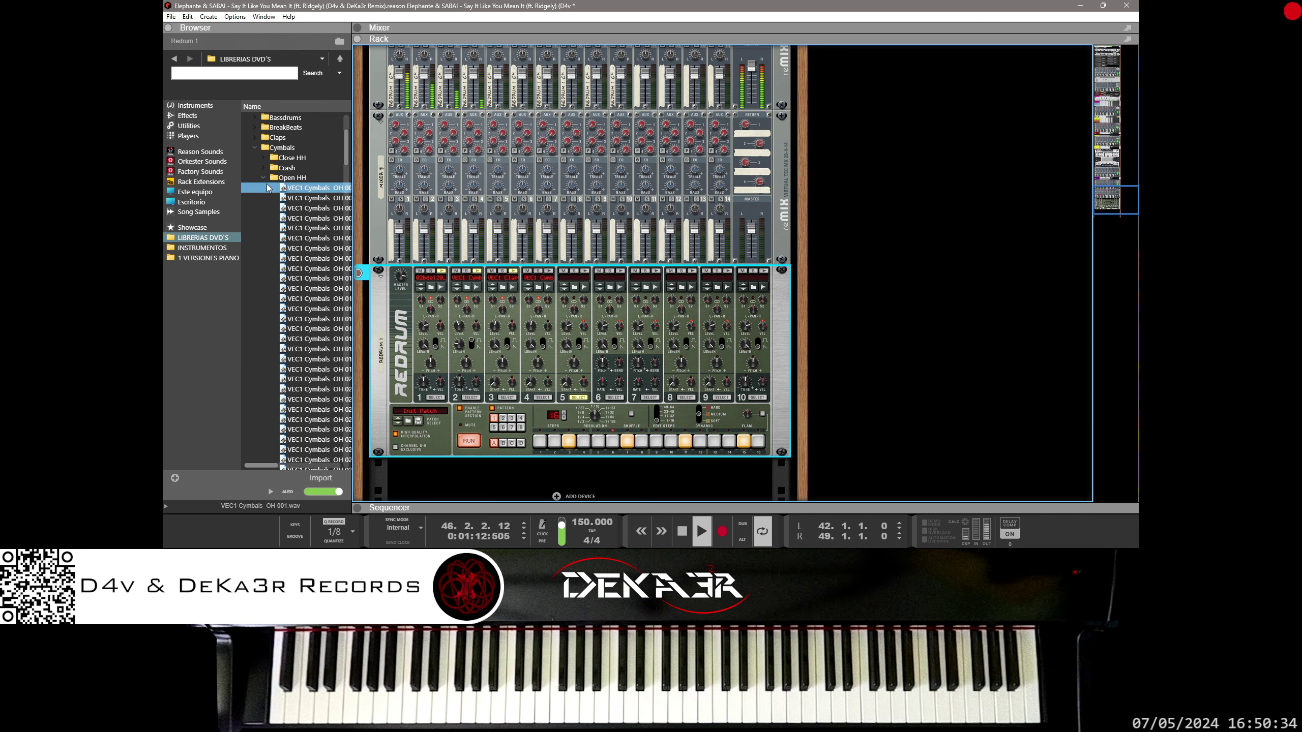
{"action": "left_click", "coordinate": [264, 177]}
{"action": "left_click", "coordinate": [266, 300]}
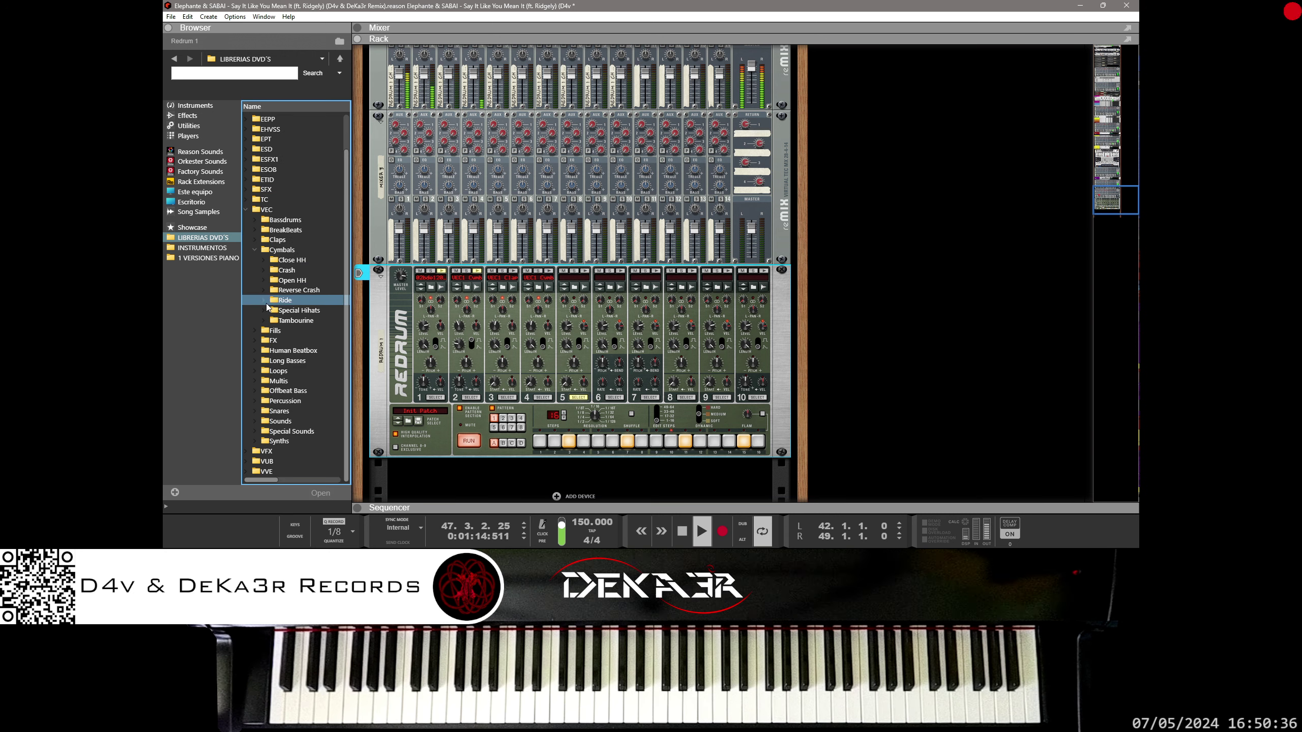
{"action": "left_click", "coordinate": [264, 300]}
{"action": "scroll", "coordinate": [302, 215], "scroll_direction": "down", "scroll_amount": 6}
{"action": "left_click", "coordinate": [307, 128]}
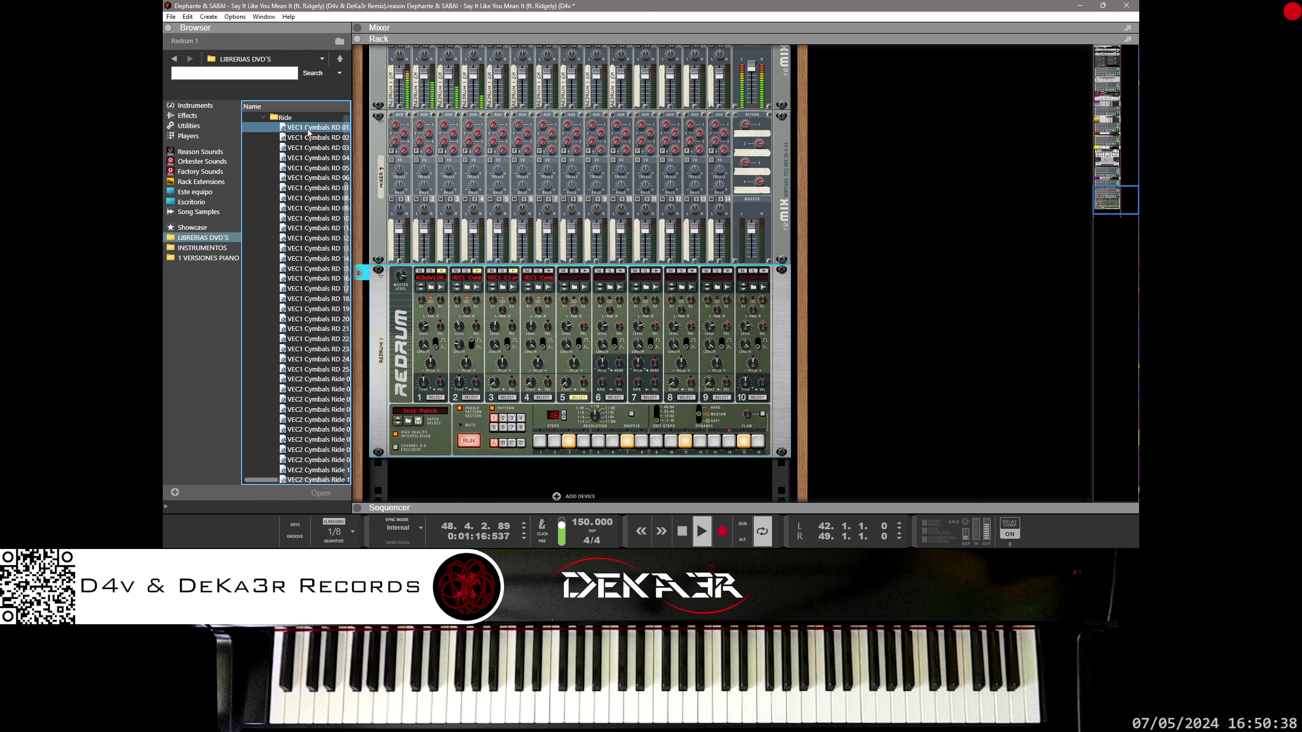
{"action": "left_click_drag", "start_coordinate": [307, 128], "coordinate": [573, 287]}
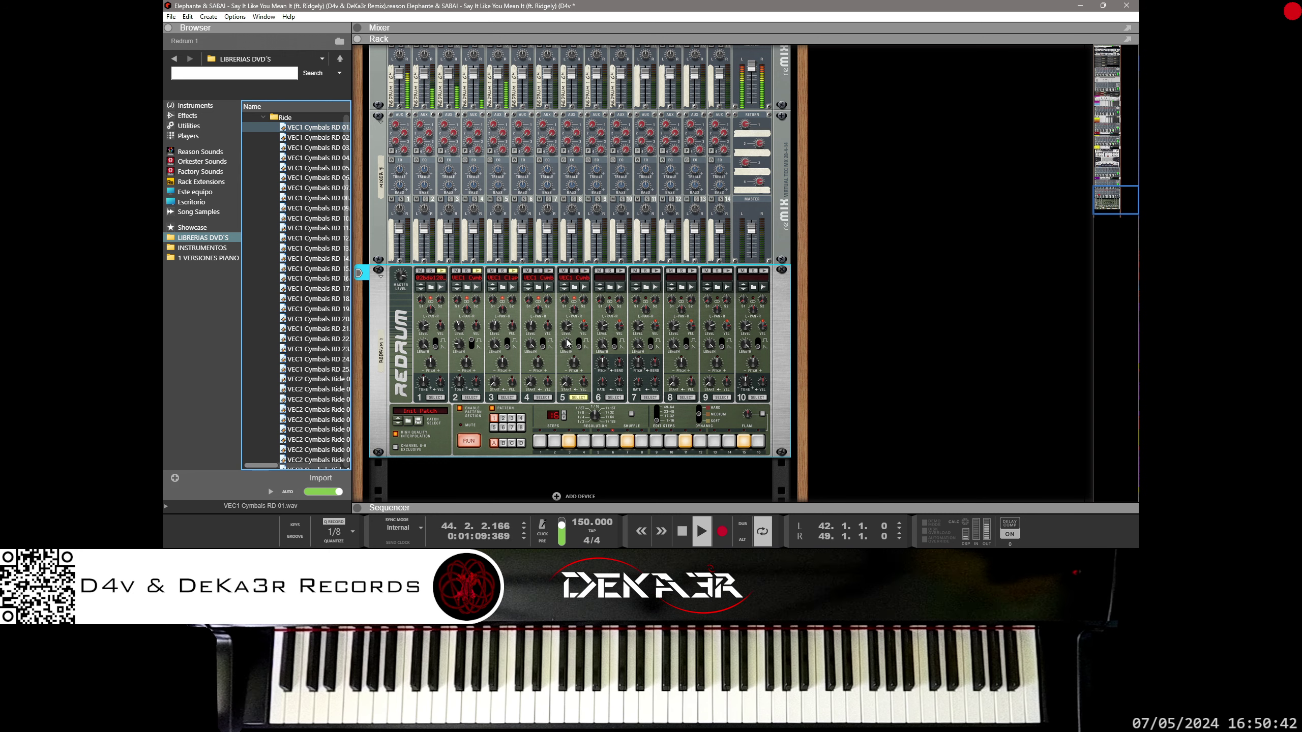
{"action": "left_click", "coordinate": [584, 327]}
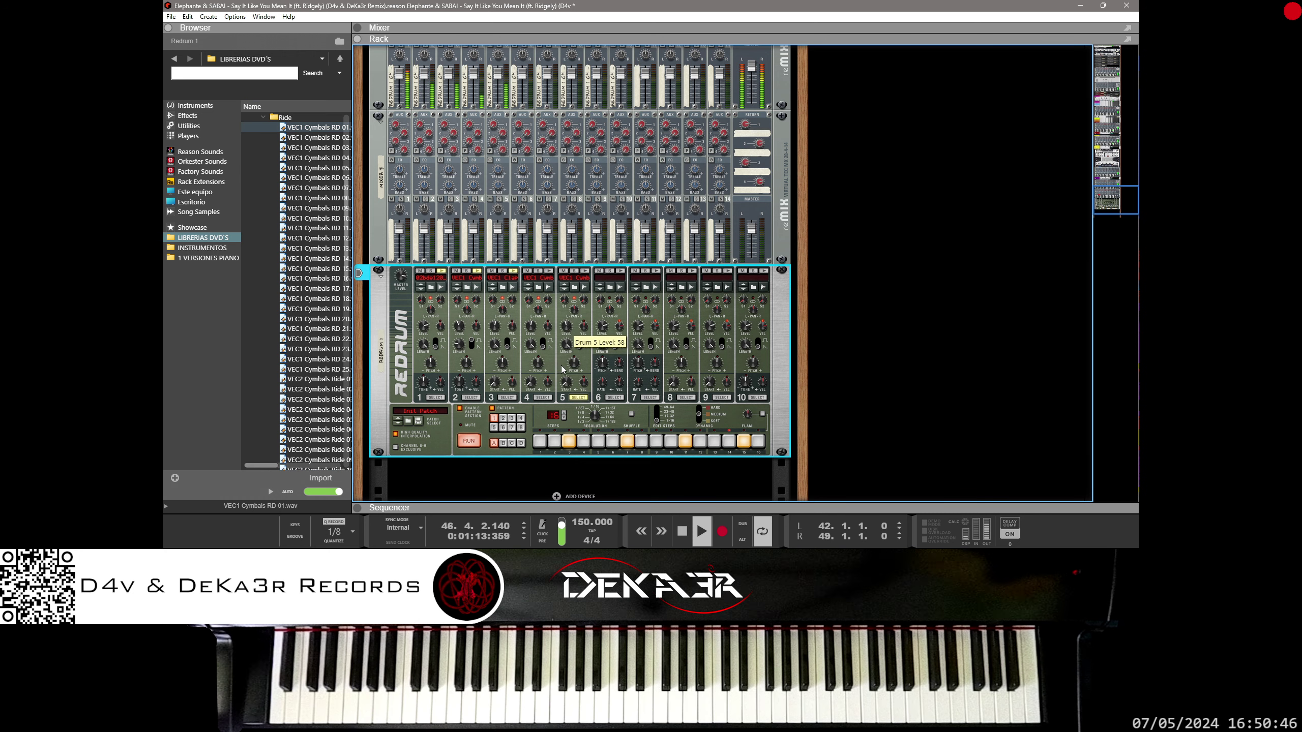
{"action": "left_click_drag", "start_coordinate": [562, 368], "coordinate": [563, 376]}
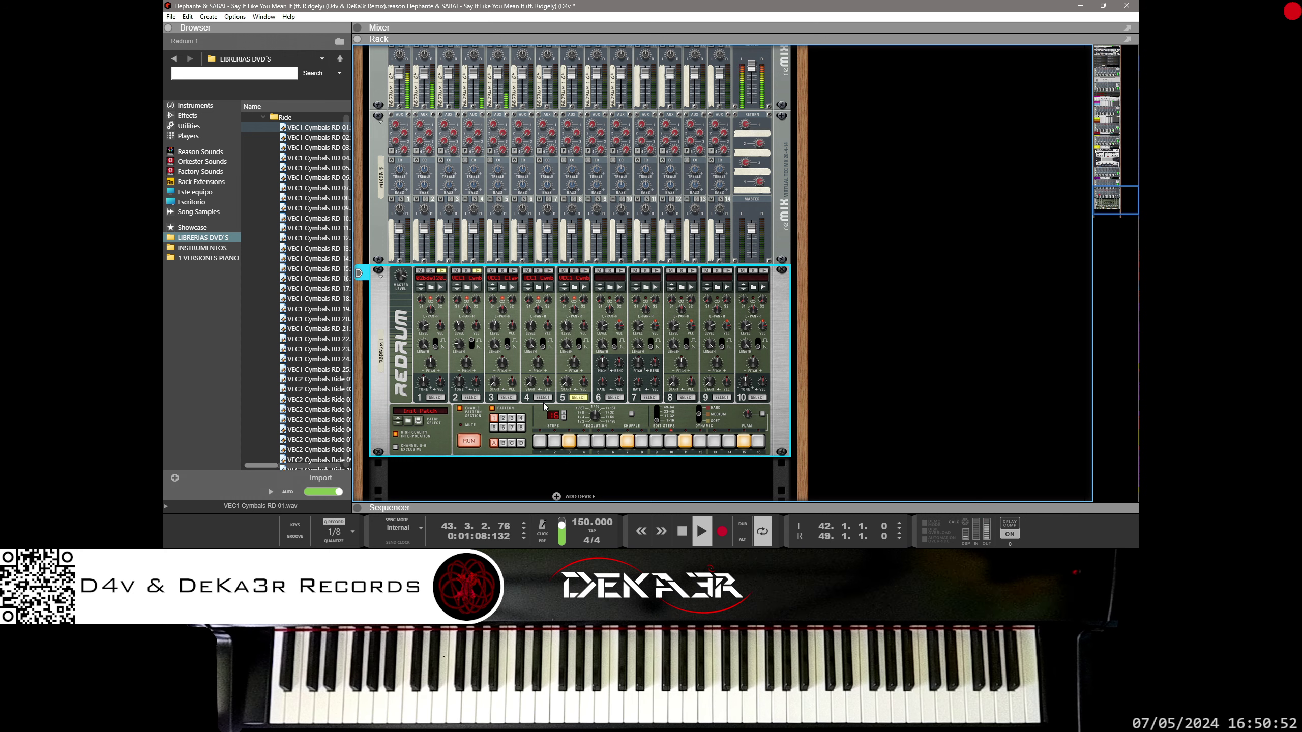
Move the first hit of drum 5's pattern from step 3 to step 4
{"action": "left_click", "coordinate": [583, 441]}
{"action": "left_click", "coordinate": [570, 444]}
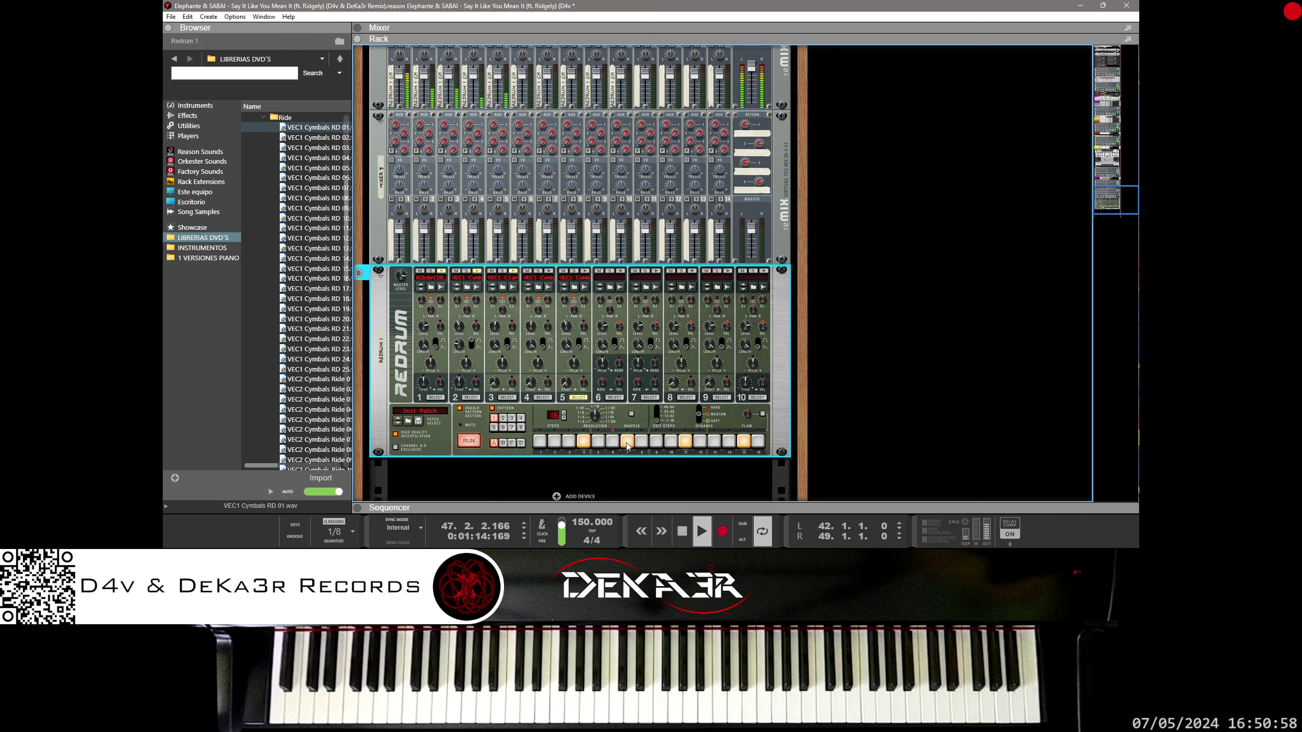
{"action": "left_click", "coordinate": [626, 443]}
{"action": "left_click", "coordinate": [640, 444]}
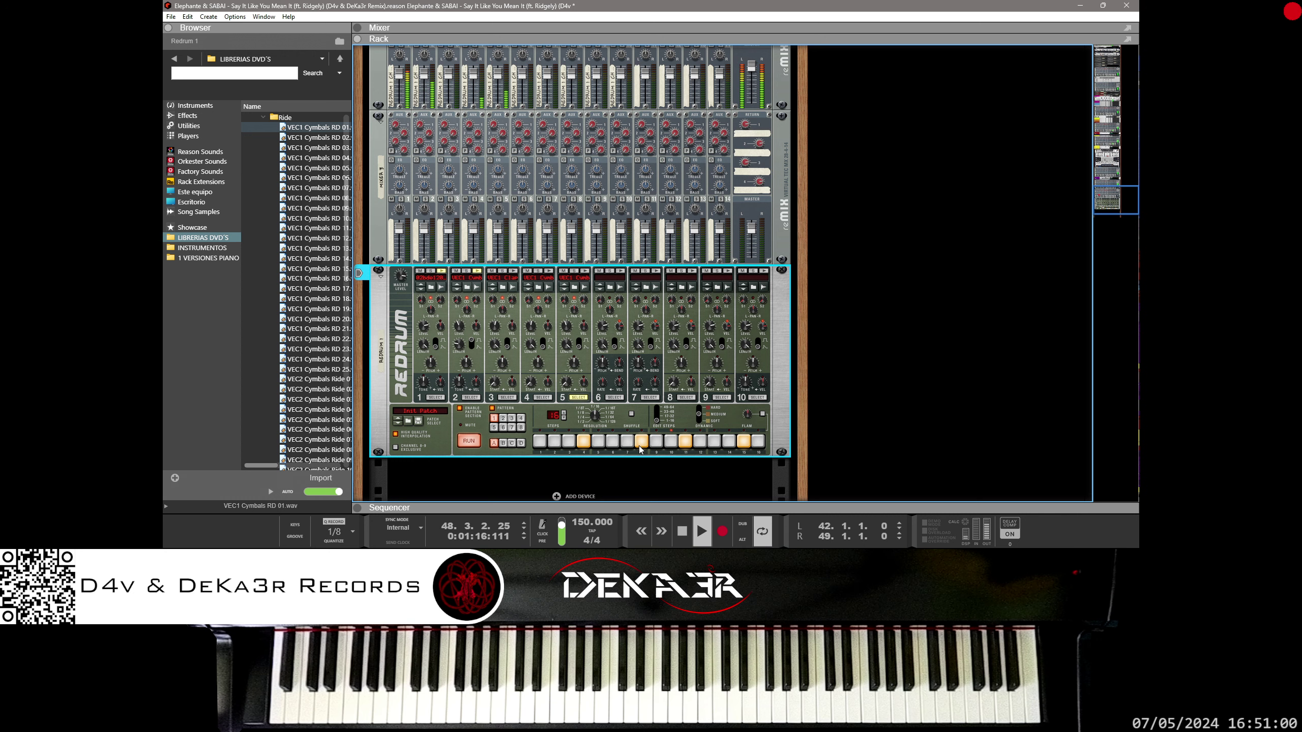
{"action": "left_click", "coordinate": [640, 444]}
{"action": "left_click", "coordinate": [626, 443]}
Activate step 2 of drum 6's pattern in Redrum
{"action": "left_click", "coordinate": [613, 397]}
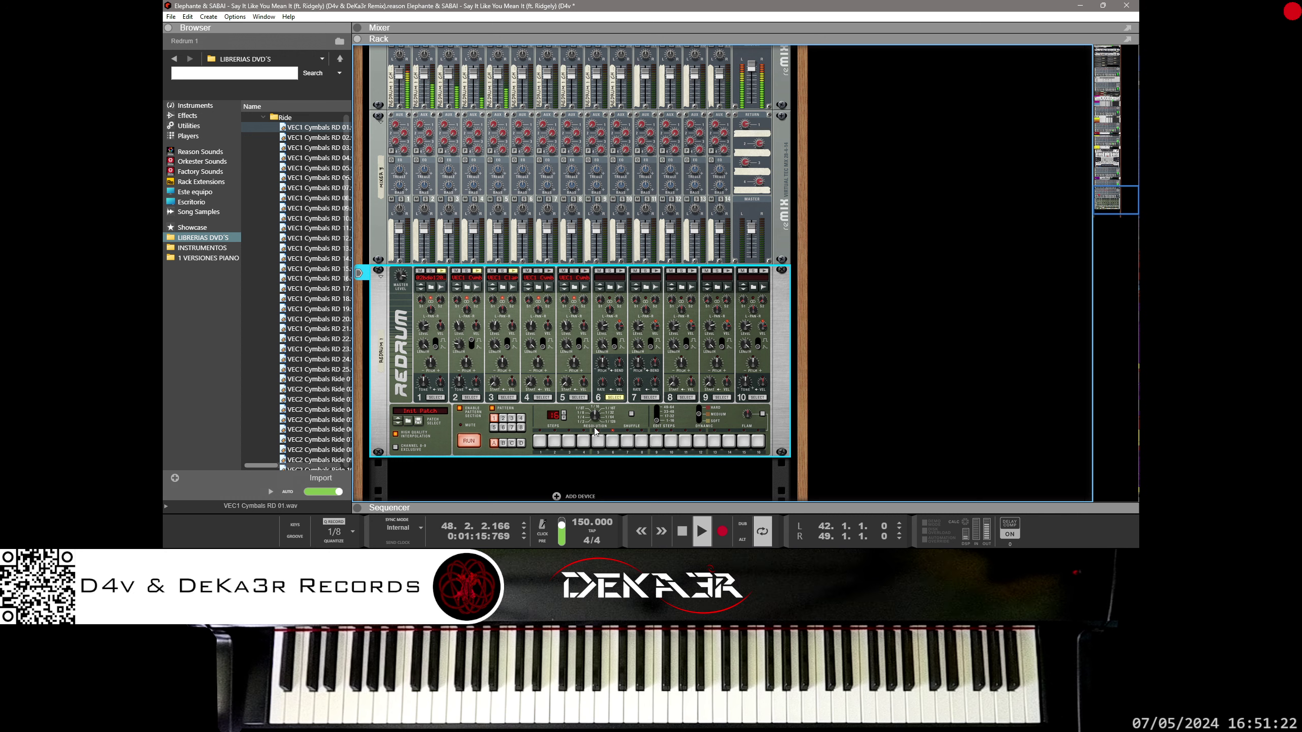
{"action": "left_click", "coordinate": [554, 442]}
Collapse the Ride folder and expand the Tambourine folder among the VEC Cymbals samples
{"action": "scroll", "coordinate": [264, 205], "scroll_direction": "up", "scroll_amount": 10}
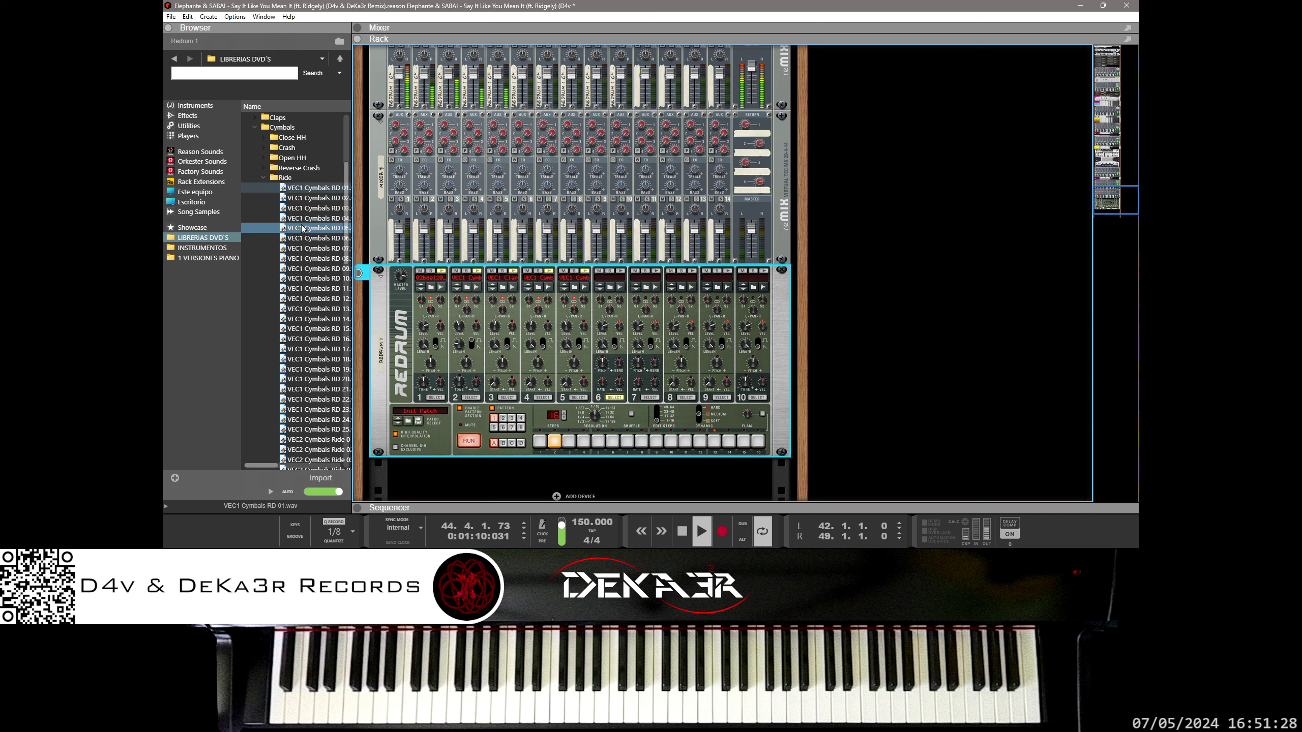
{"action": "left_click", "coordinate": [263, 179]}
{"action": "left_click", "coordinate": [313, 300]}
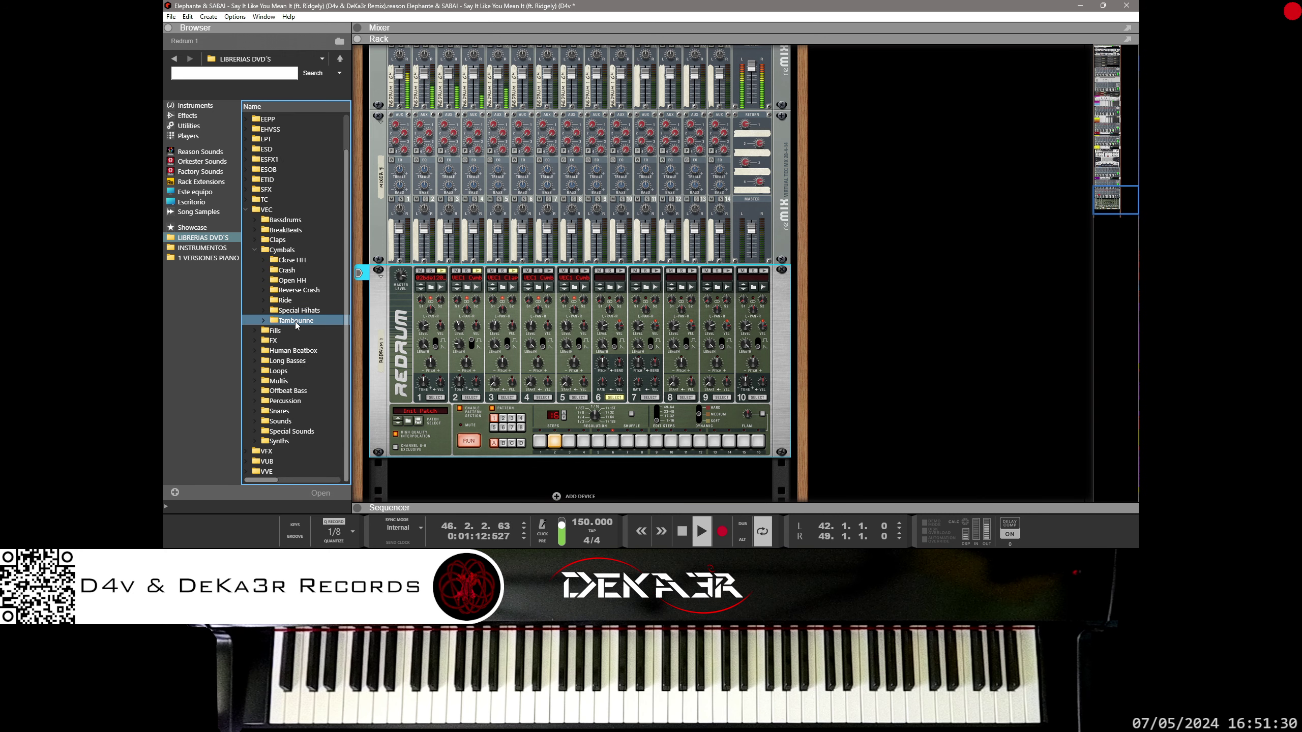
{"action": "left_click", "coordinate": [269, 310]}
{"action": "double_click", "coordinate": [274, 319]}
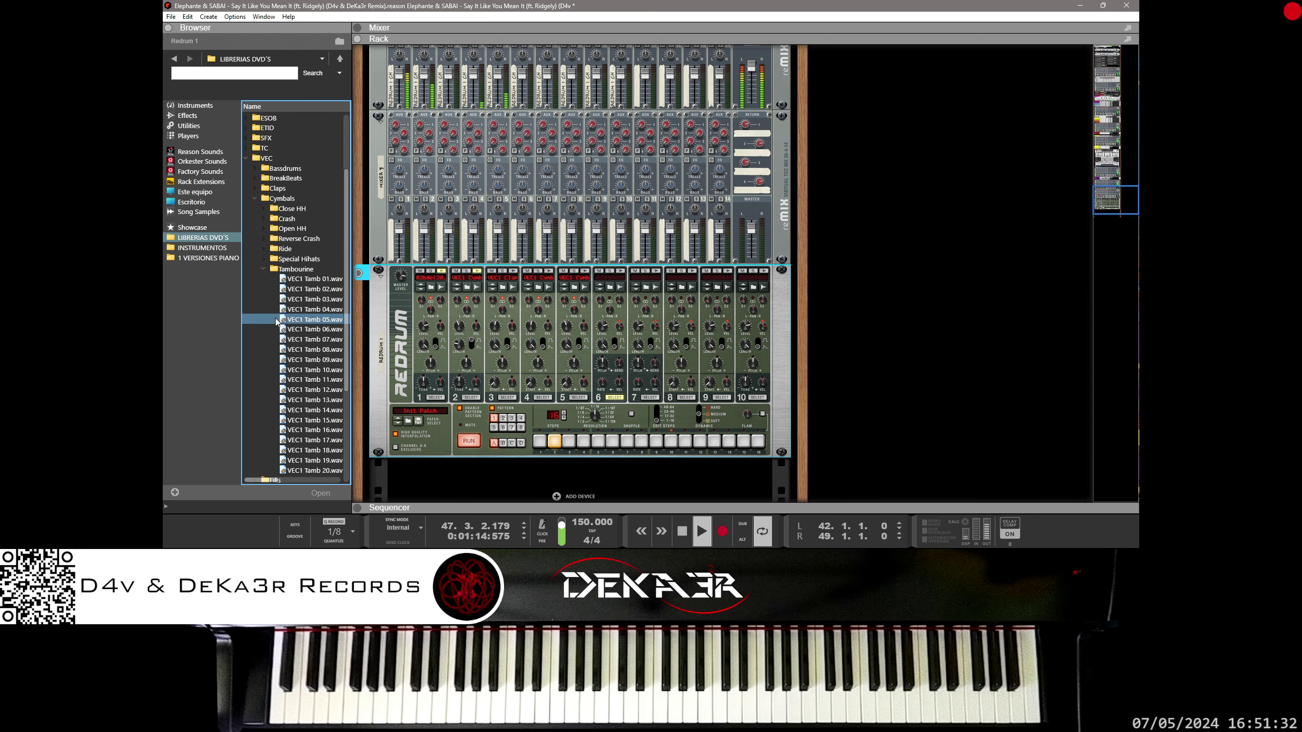